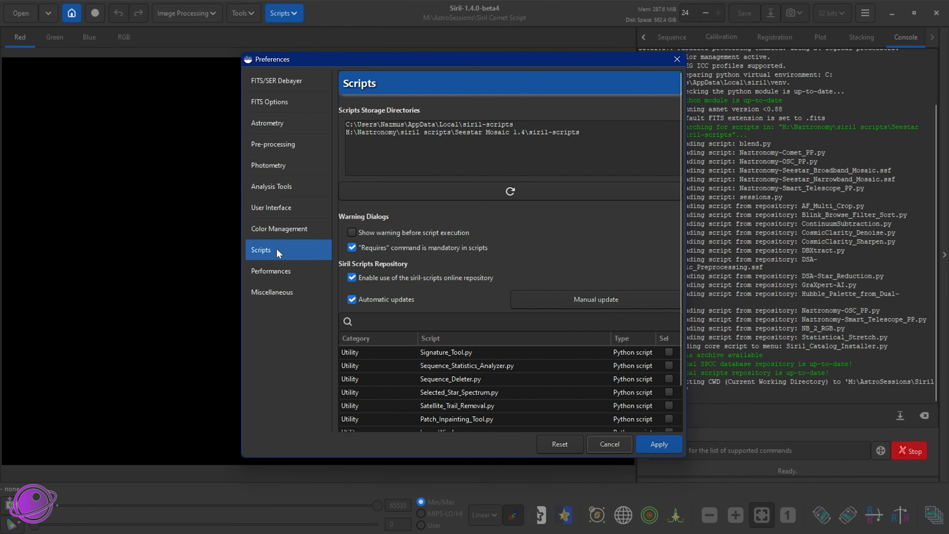
- Open Siril's Miscellaneous preferences and locate the Windows command line download, StarNetv2CLI_Win.zip, on the StarNet download page
left_click(260, 294)
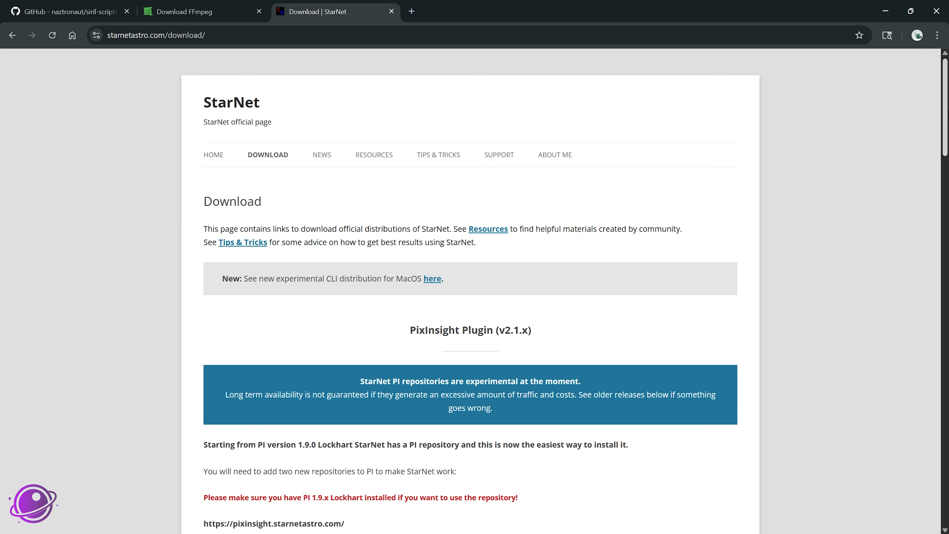
scroll(799, 98, "down", 20)
scroll(329, 301, "down", 15)
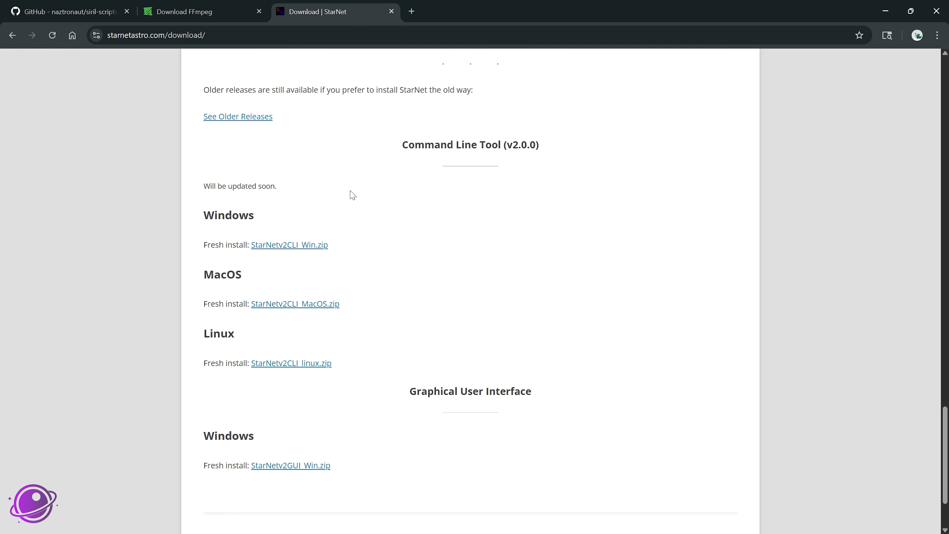
scroll(437, 396, "down", 3)
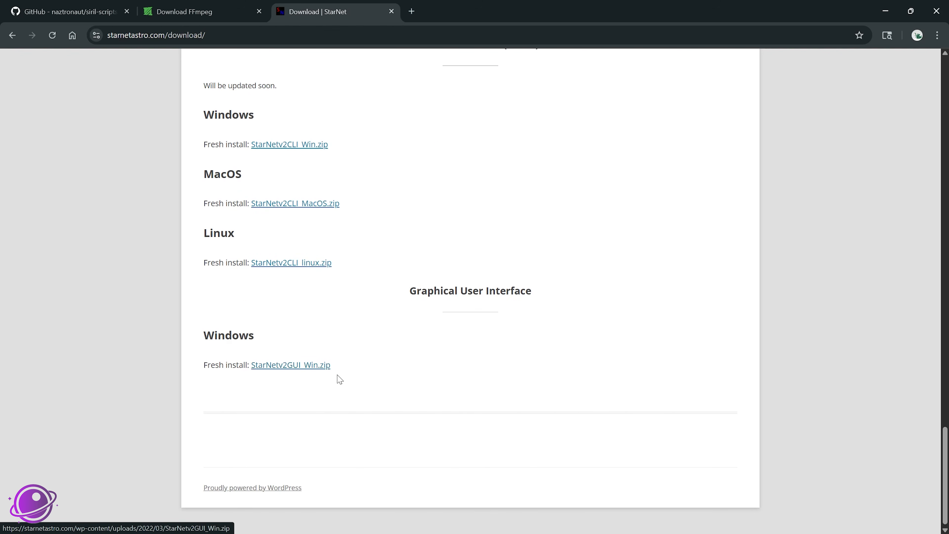
scroll(337, 377, "up", 3)
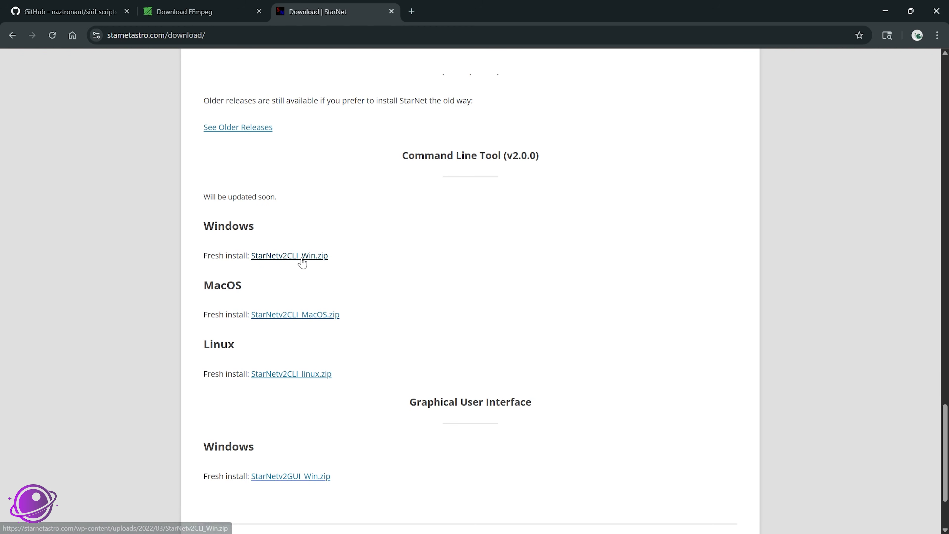
- Switch to File Explorer and copy the full path of the extracted StarNetv2CLI_Win folder containing starnet++.exe
key("alt+Tab")
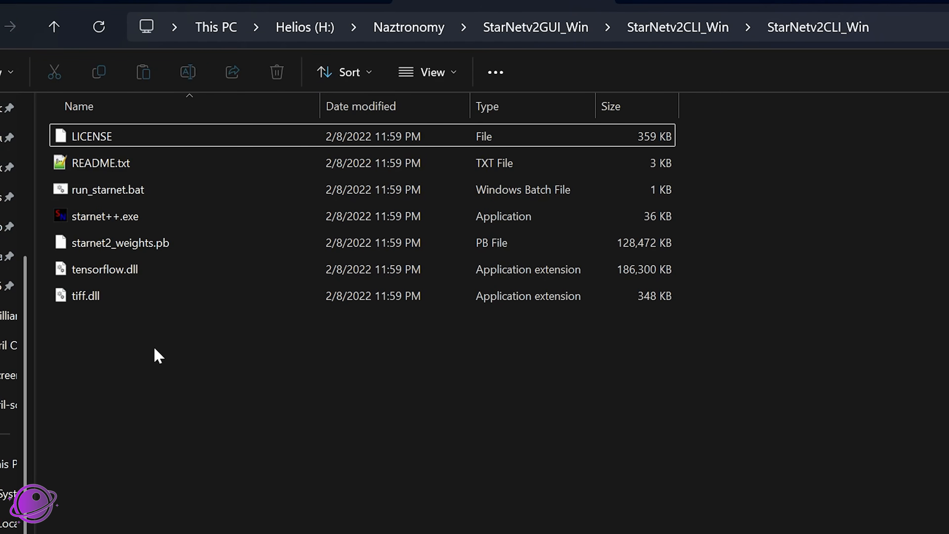
left_click_drag(155, 349, 123, 140)
left_click(167, 405)
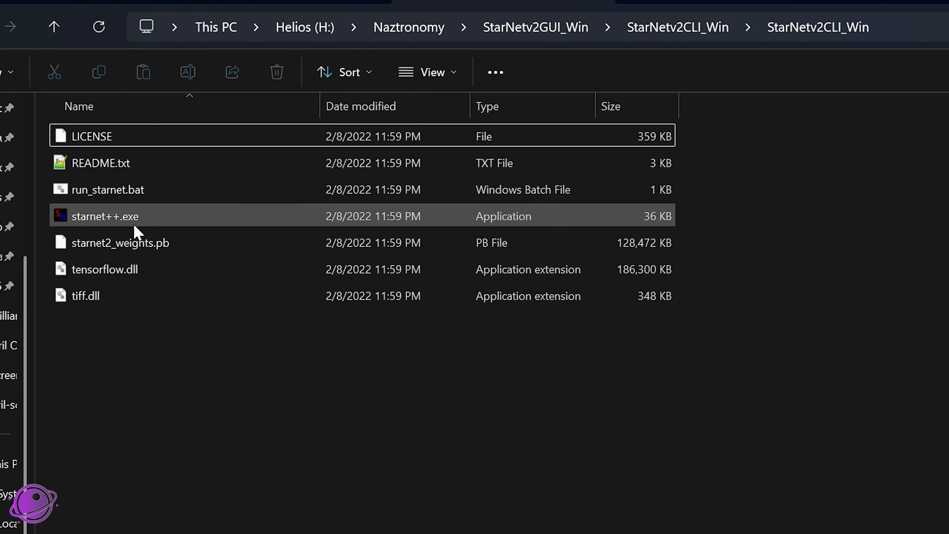
mouse_move(116, 277)
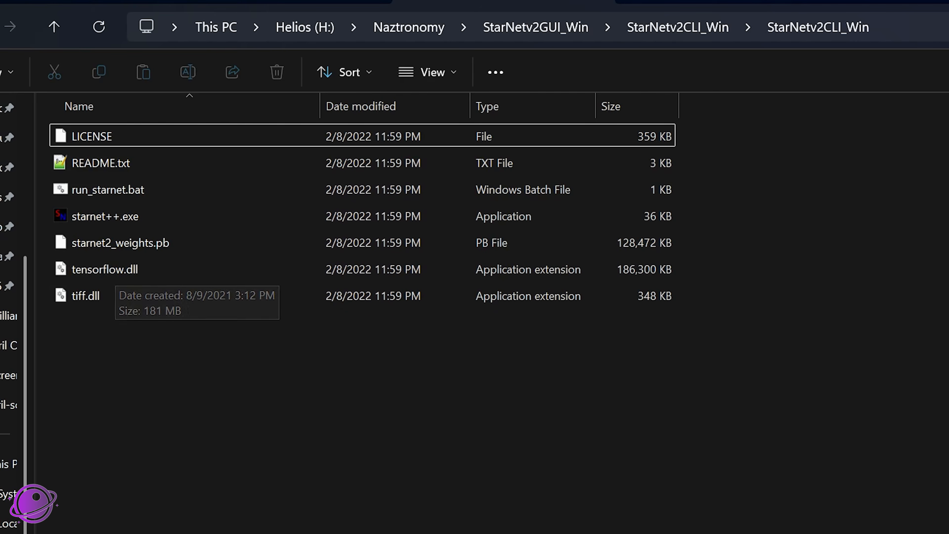
left_click(912, 27)
key("ctrl+c")
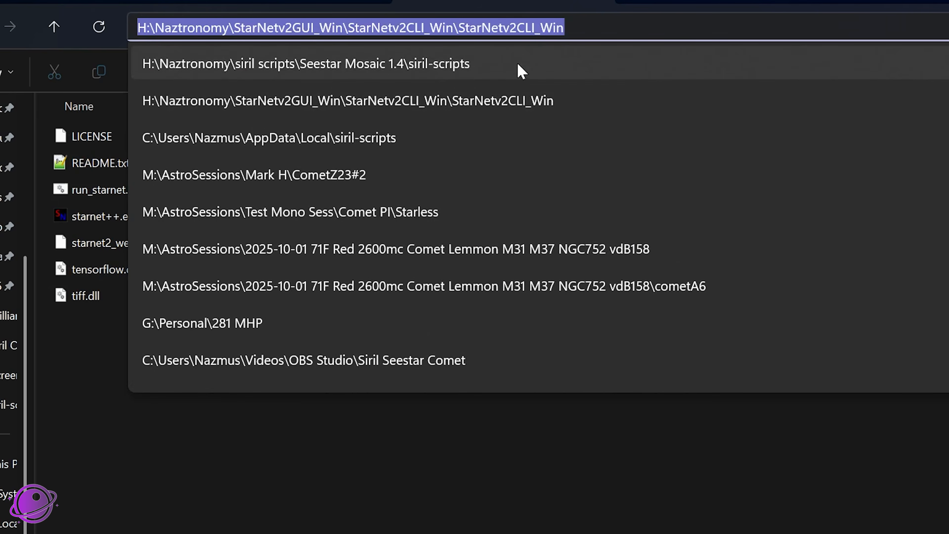
- In Siril's preferences, set the StarNet executable to starnet++.exe from the copied folder path and apply the change
left_click(483, 511)
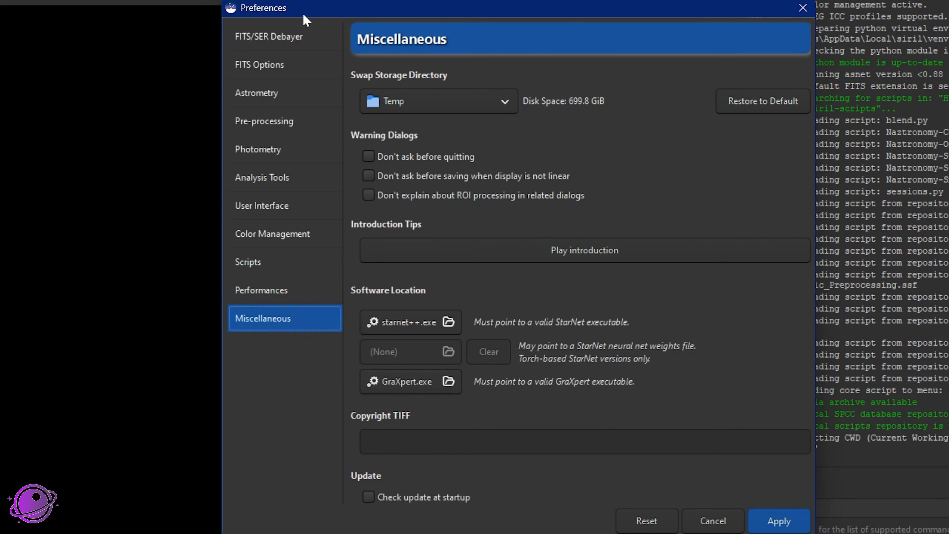
left_click(427, 322)
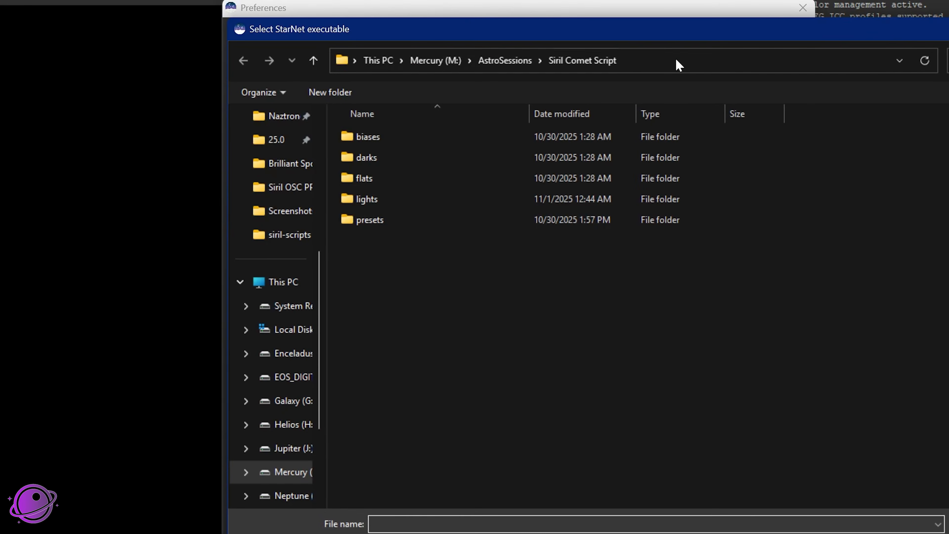
left_click(678, 63)
key("ctrl+v")
key("Return")
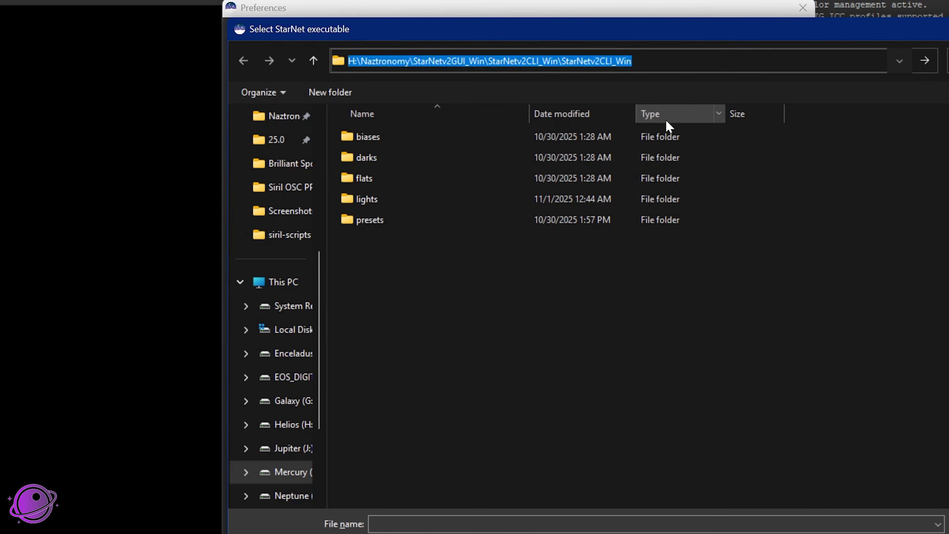
left_click(413, 204)
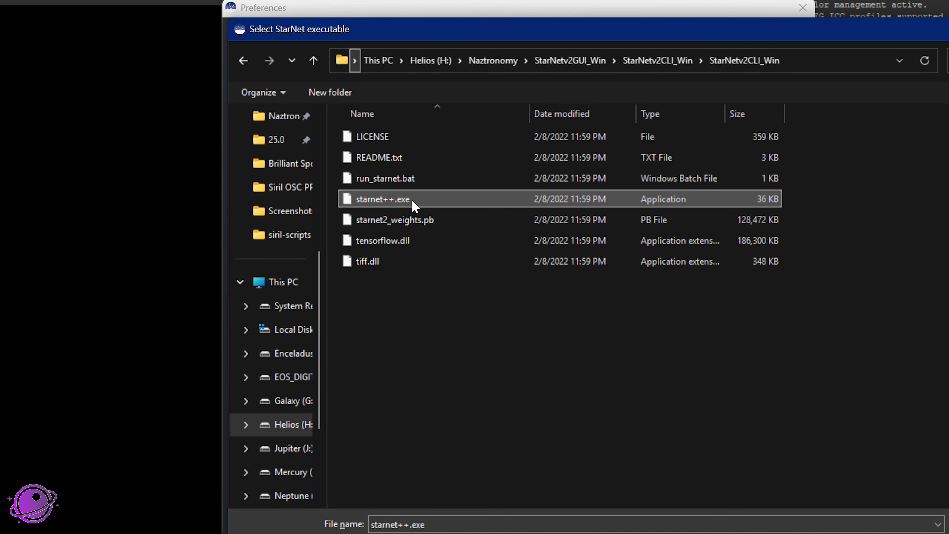
key("Return")
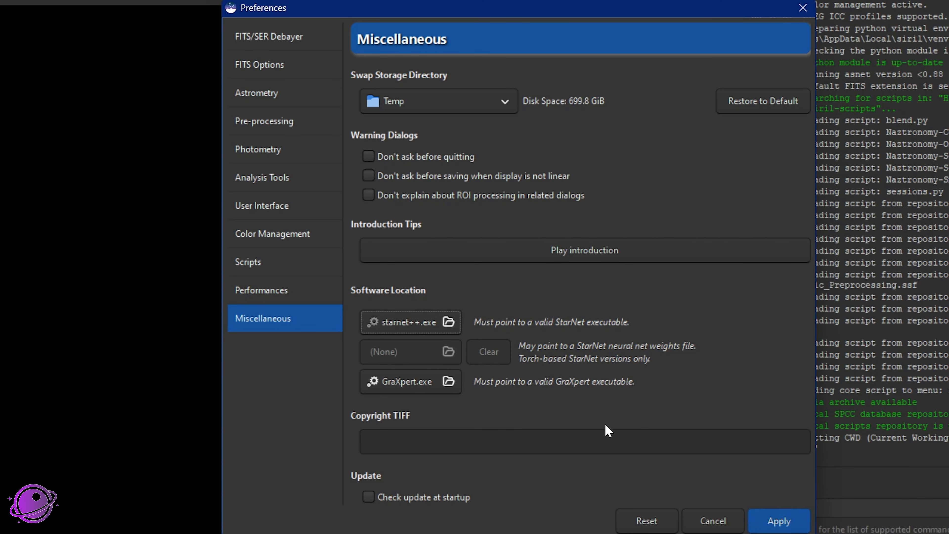
left_click(779, 523)
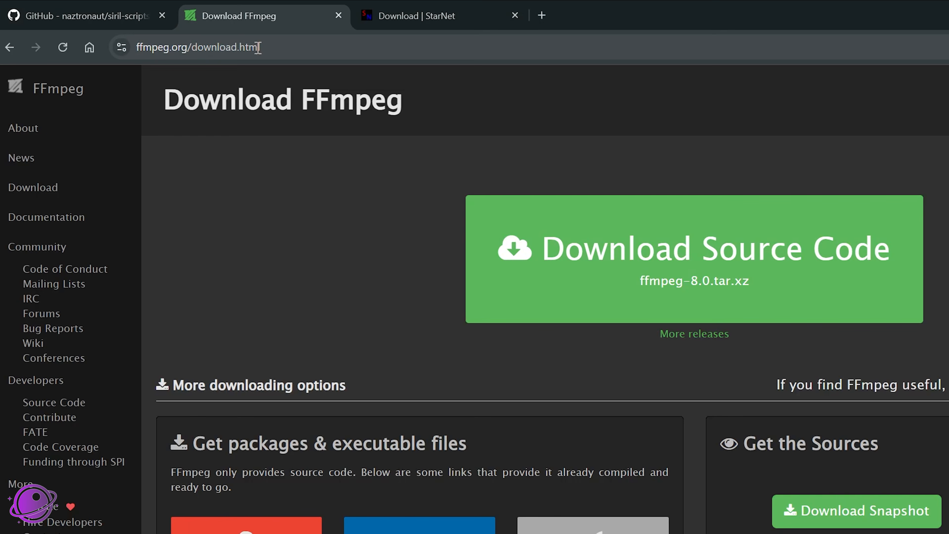
- On the FFmpeg download page, find the Windows EXE files and open the Windows builds from gyan.dev
scroll(275, 269, "down", 4)
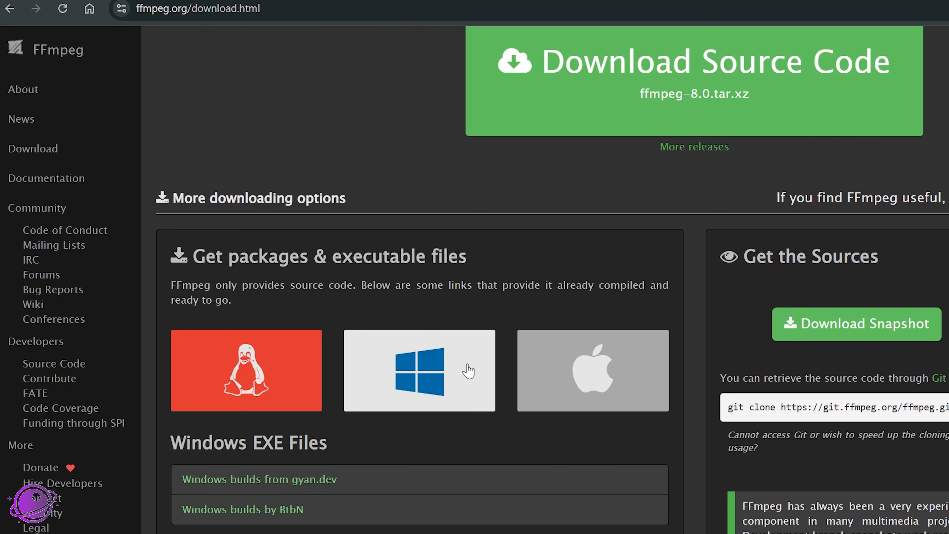
mouse_move(246, 374)
mouse_move(420, 359)
scroll(444, 240, "down", 4)
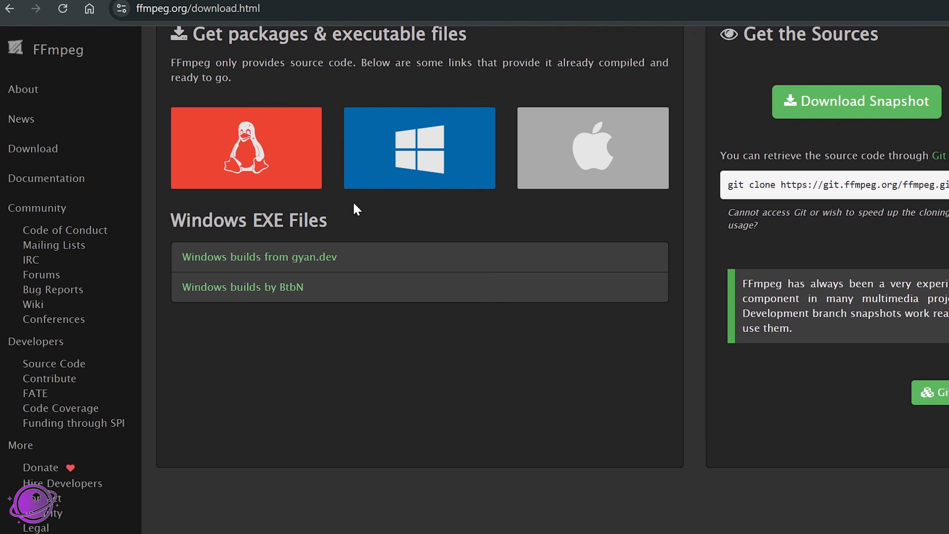
scroll(441, 250, "up", 4)
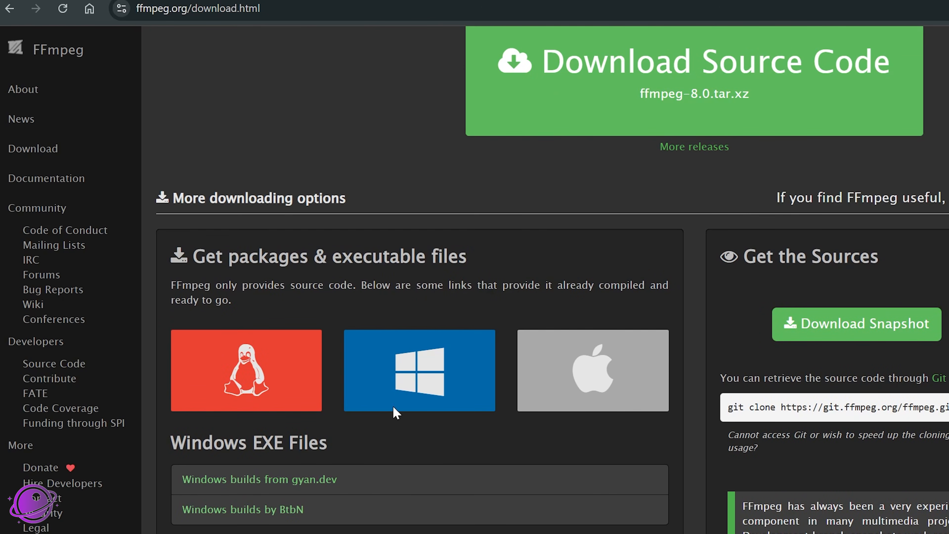
left_click(302, 484)
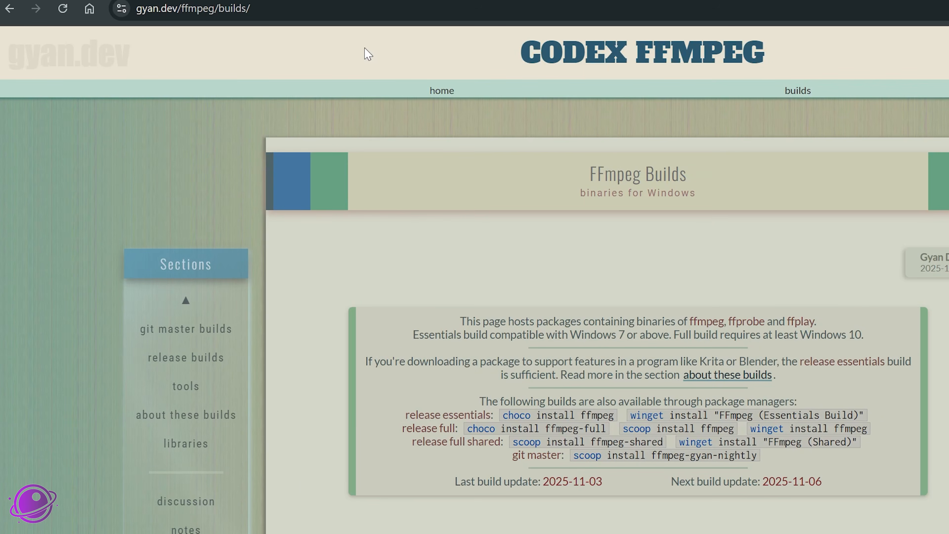
- Examine the latest release builds on the gyan.dev page, comparing the sizes of the essentials 7z and zip packages
scroll(429, 334, "down", 12)
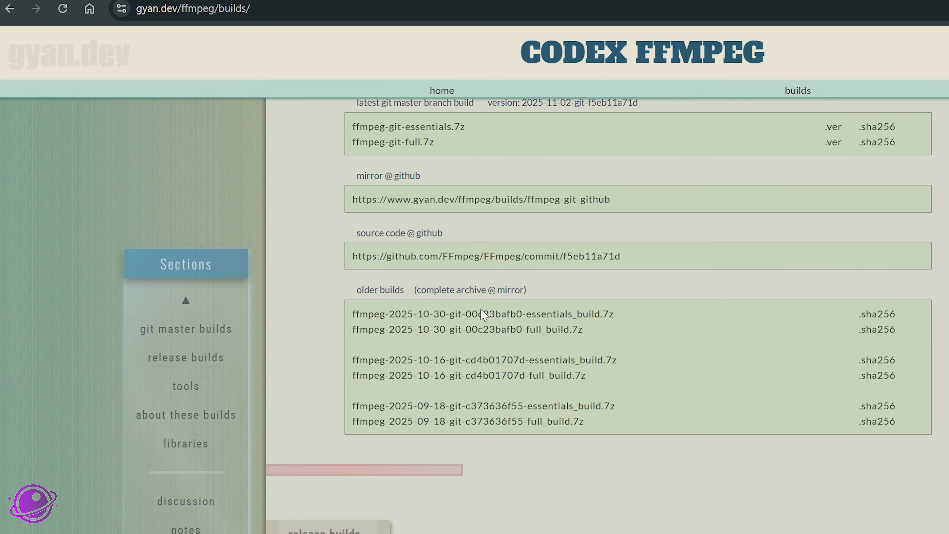
scroll(561, 412, "down", 6)
scroll(524, 400, "up", 6)
scroll(411, 336, "down", 8)
scroll(466, 359, "up", 10)
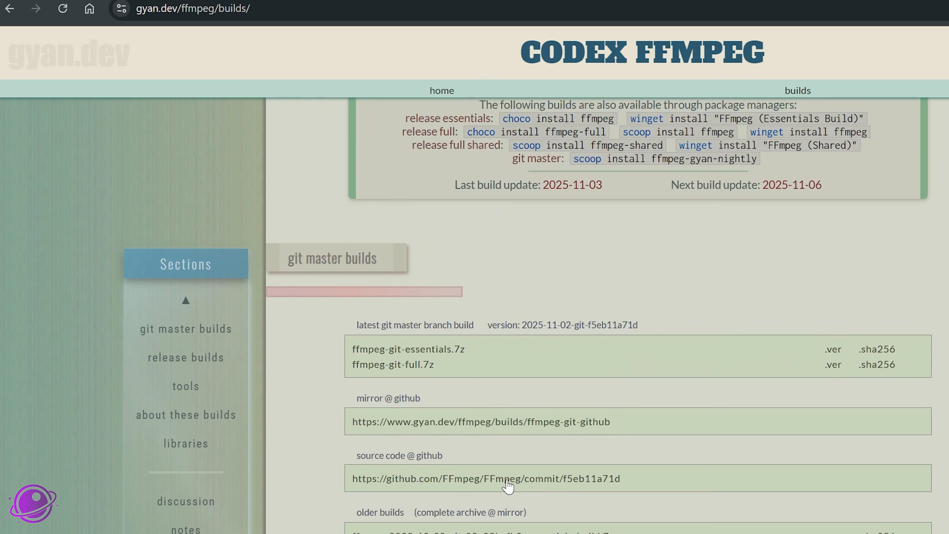
scroll(480, 389, "down", 10)
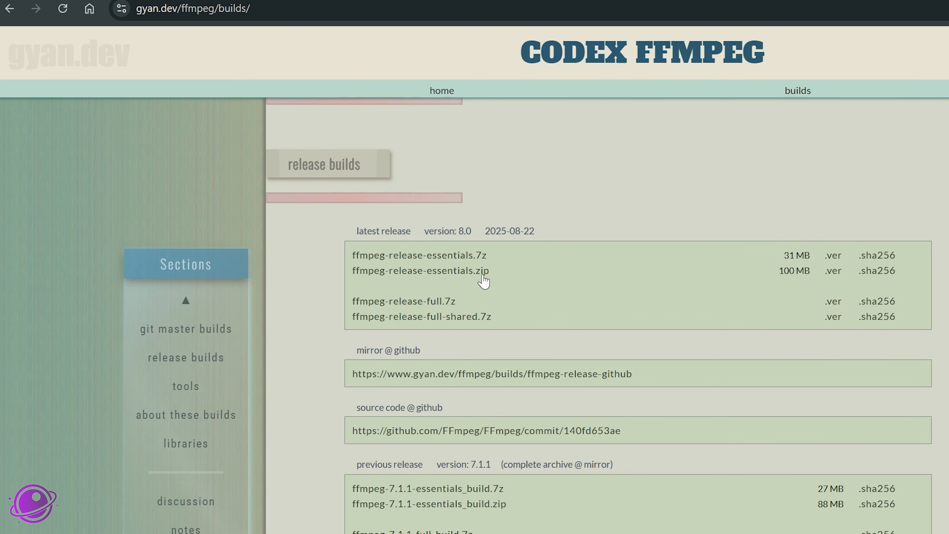
left_click_drag(784, 255, 811, 275)
left_click(810, 275)
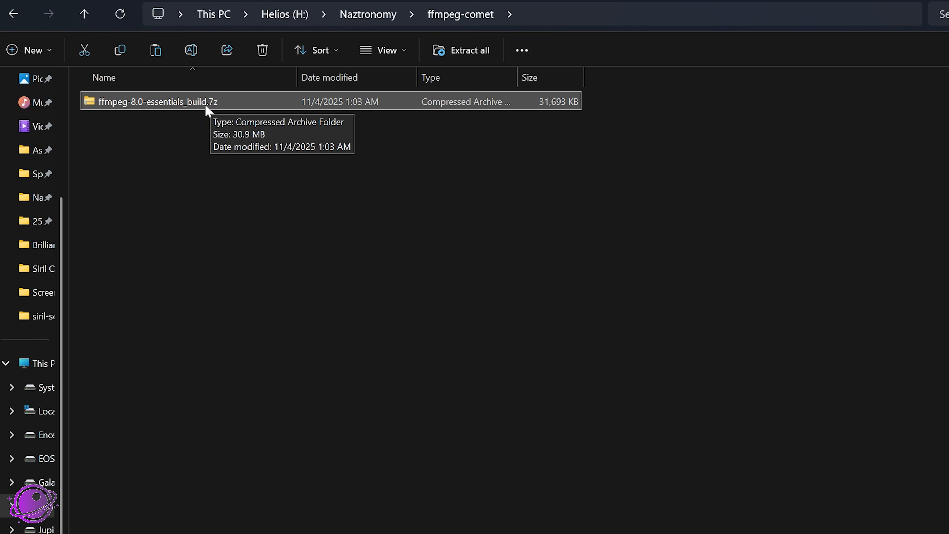
- Extract ffmpeg-8.0-essentials_build.7z into its own folder inside ffmpeg-comet using 7-Zip
right_click(195, 101)
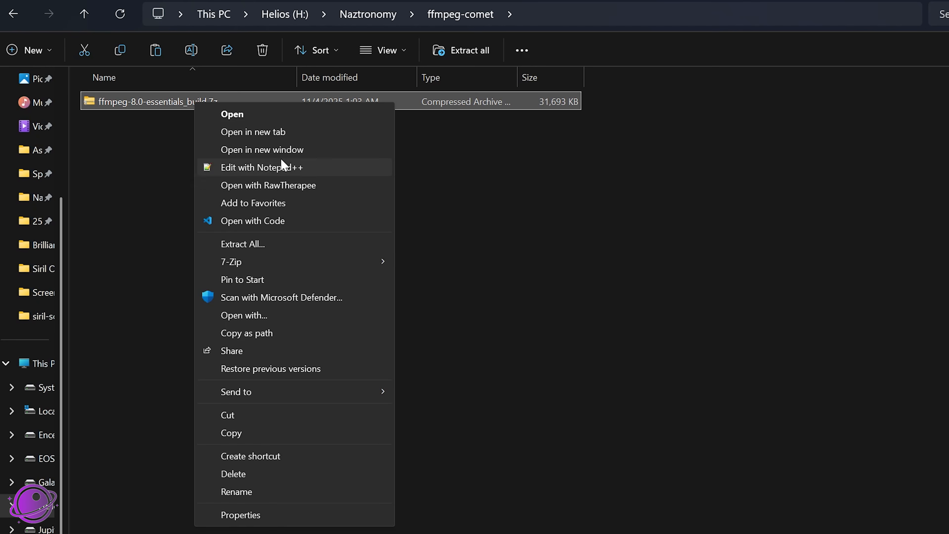
mouse_move(240, 268)
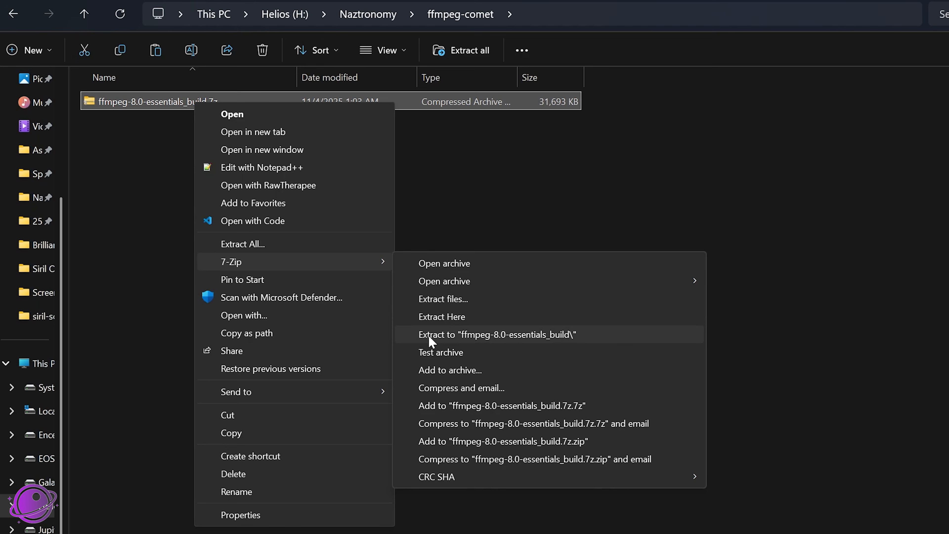
left_click(498, 334)
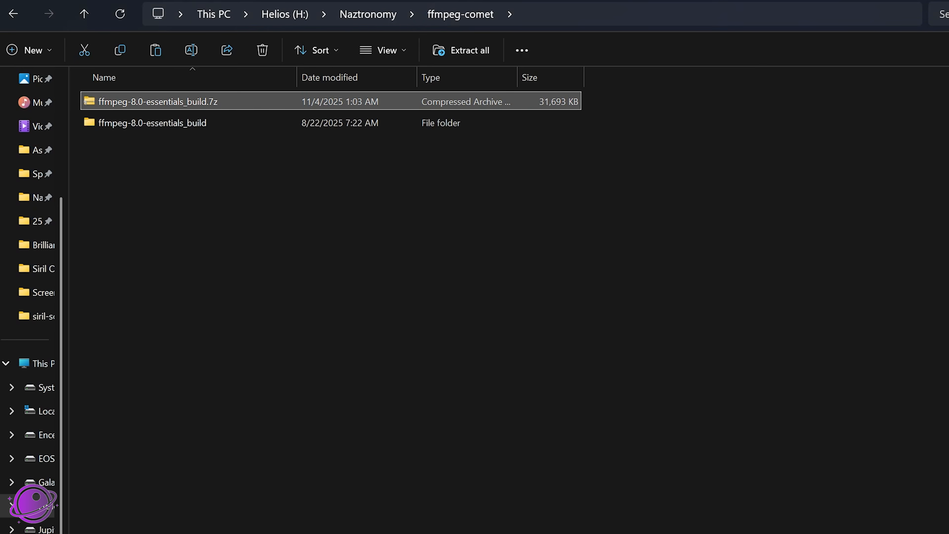
- Open the bin folder of the extracted ffmpeg-8.0-essentials_build and select ffmpeg.exe
left_click(139, 105)
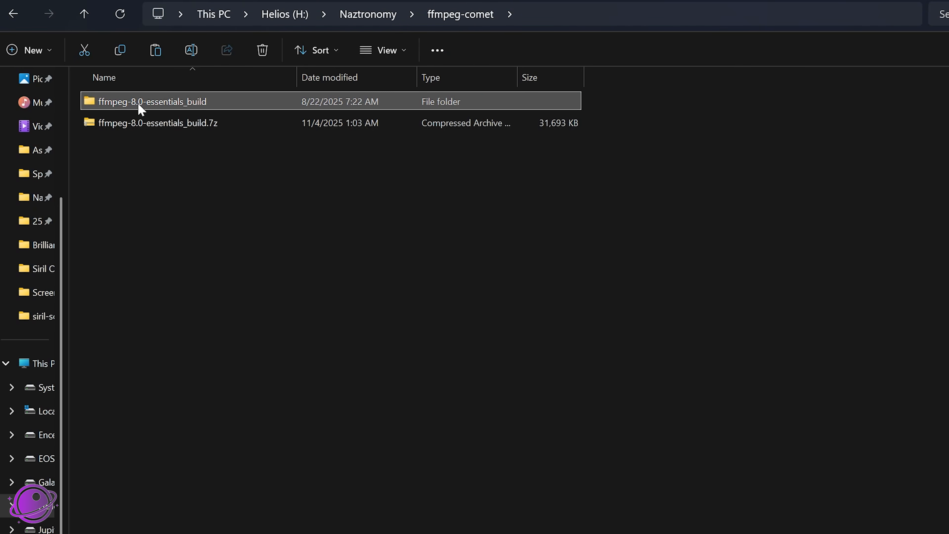
double_click(172, 103)
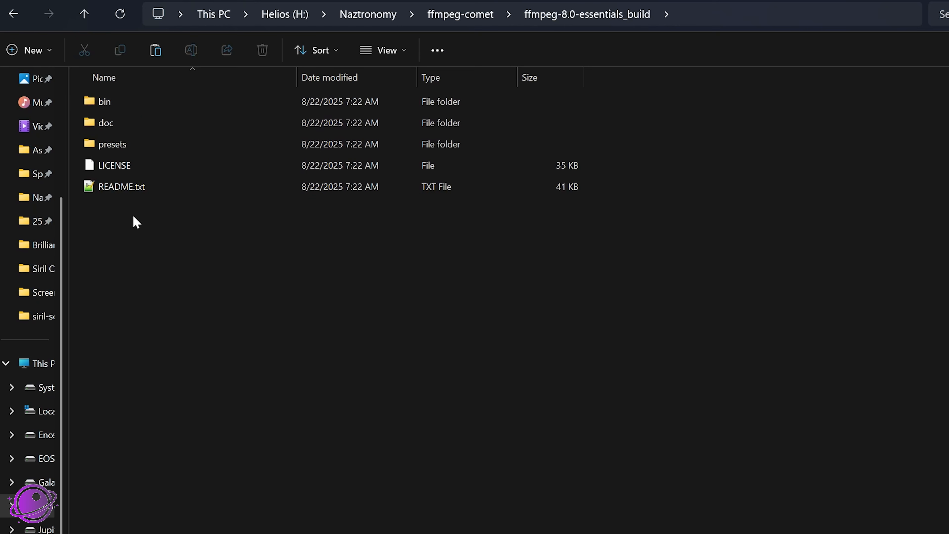
double_click(107, 105)
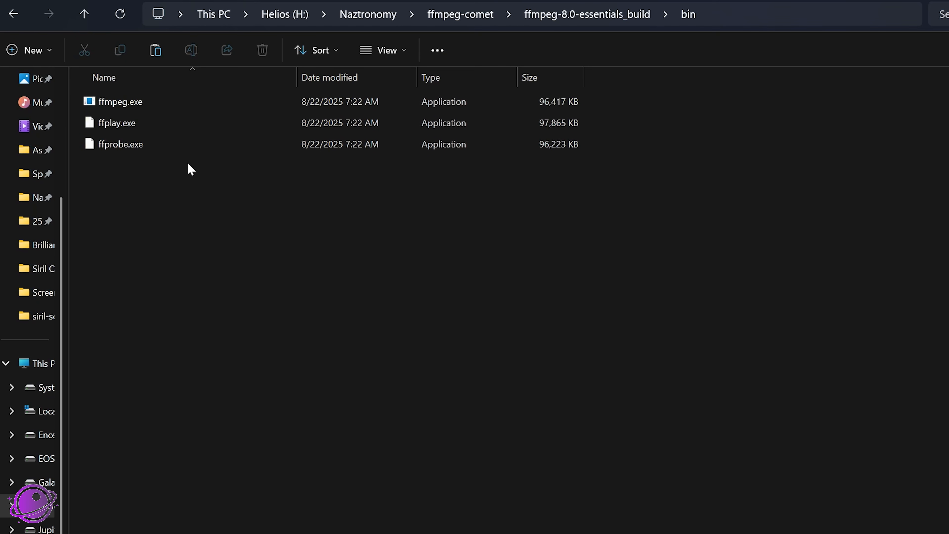
left_click(137, 101)
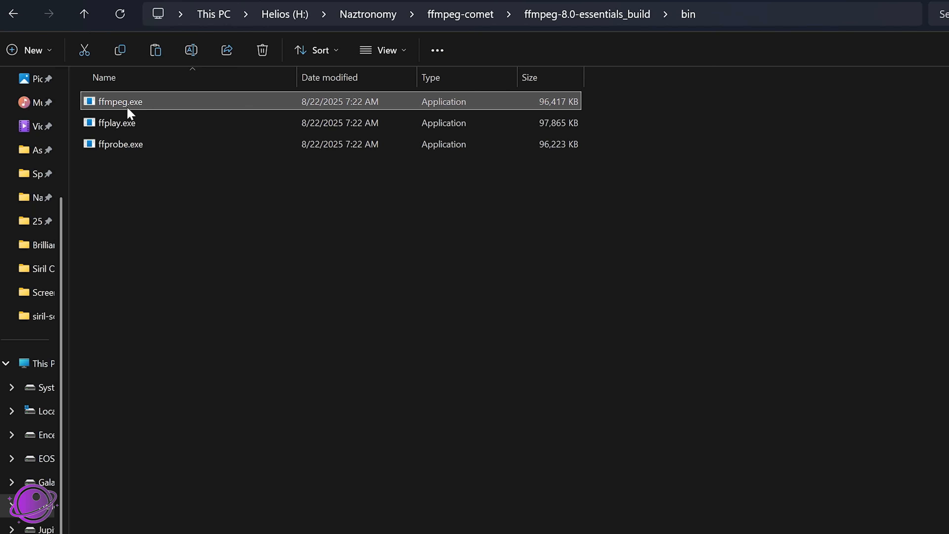
- Display the full path of the bin folder that holds ffmpeg.exe
left_click(780, 20)
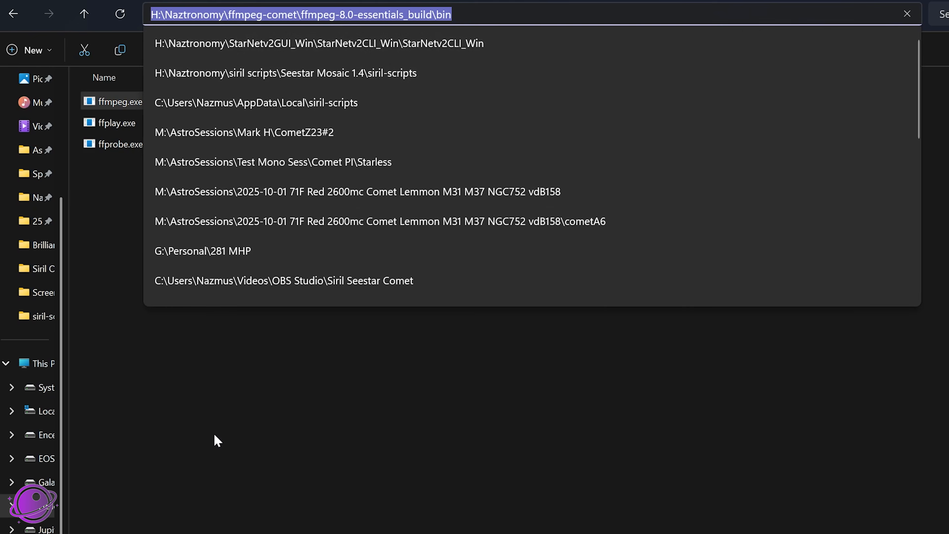
key("Escape")
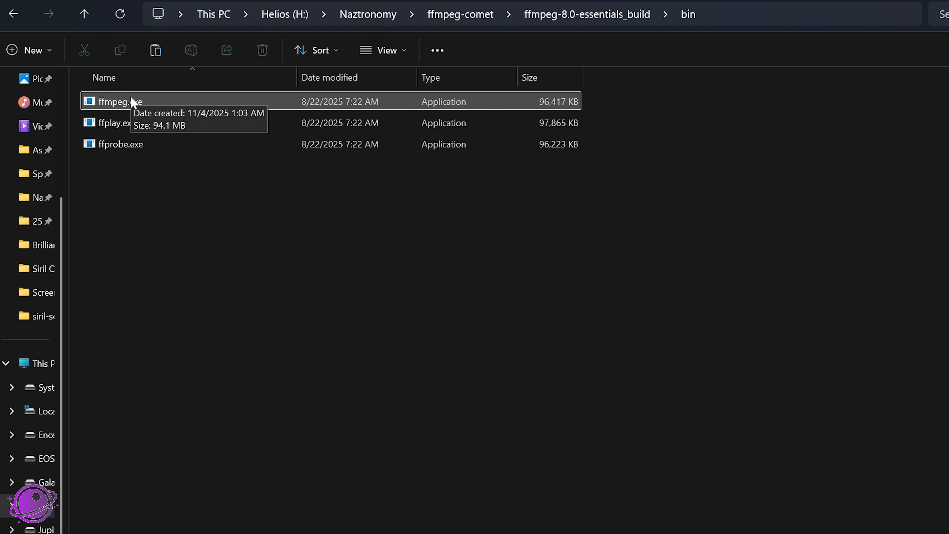
left_click(798, 23)
left_click(296, 394)
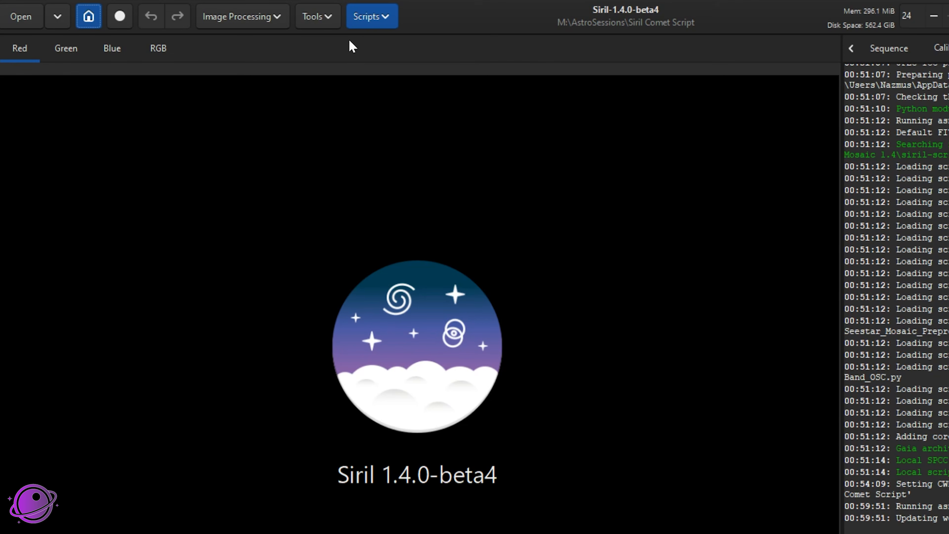
- Switch to Siril, open the script repository settings through Get Scripts, and search the list for "naz"
left_click(369, 24)
mouse_move(411, 78)
mouse_move(543, 123)
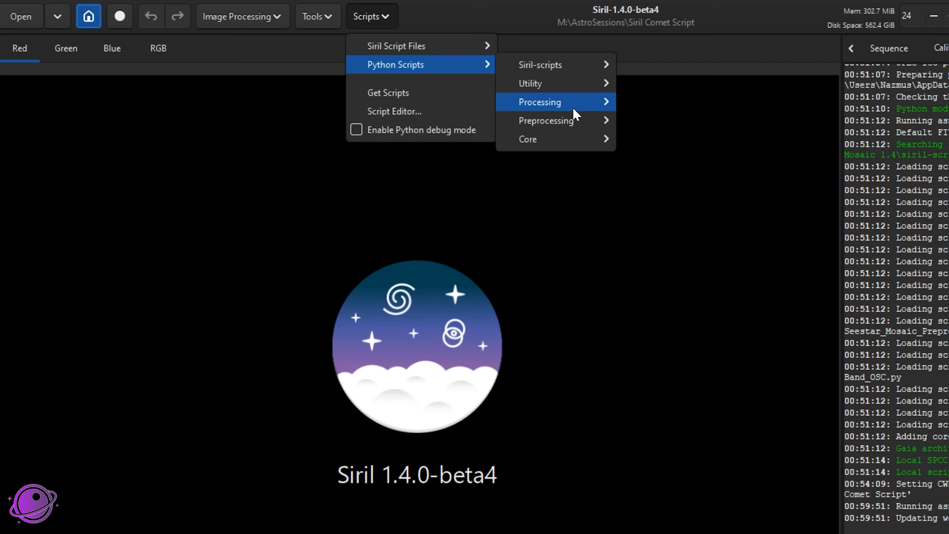
left_click(395, 95)
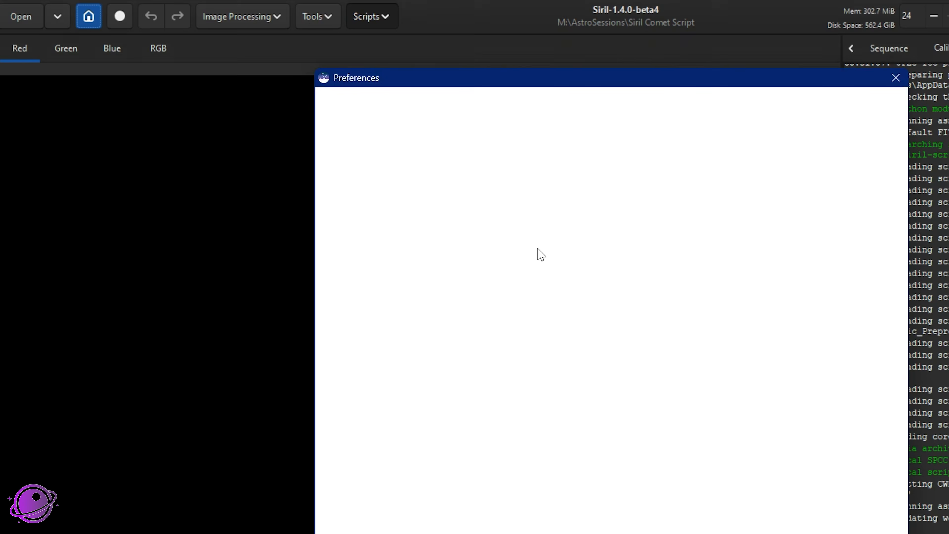
type("naz")
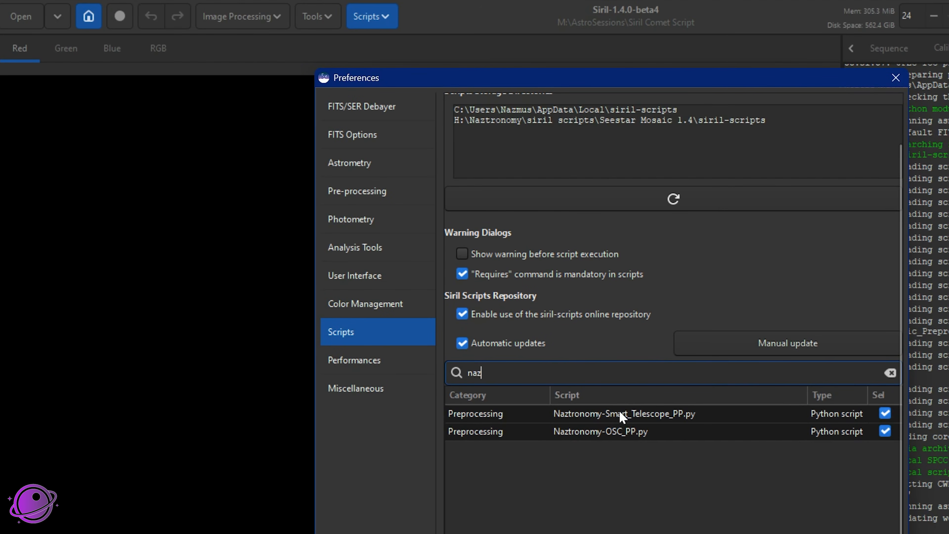
- Highlight the existing Scripts Storage Directories entries, then place the text cursor after the last entry
scroll(620, 416, "up", 3)
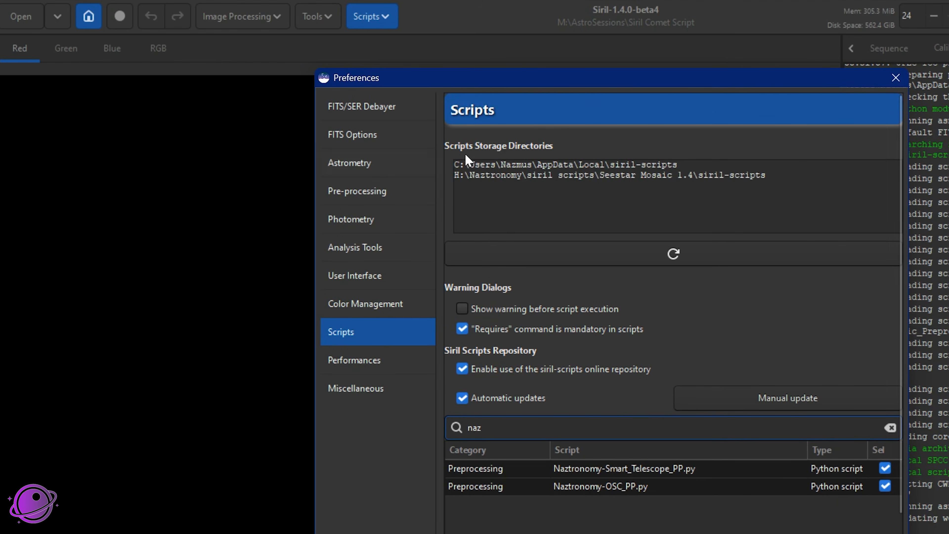
triple_click(713, 164)
left_click_drag(805, 176, 405, 165)
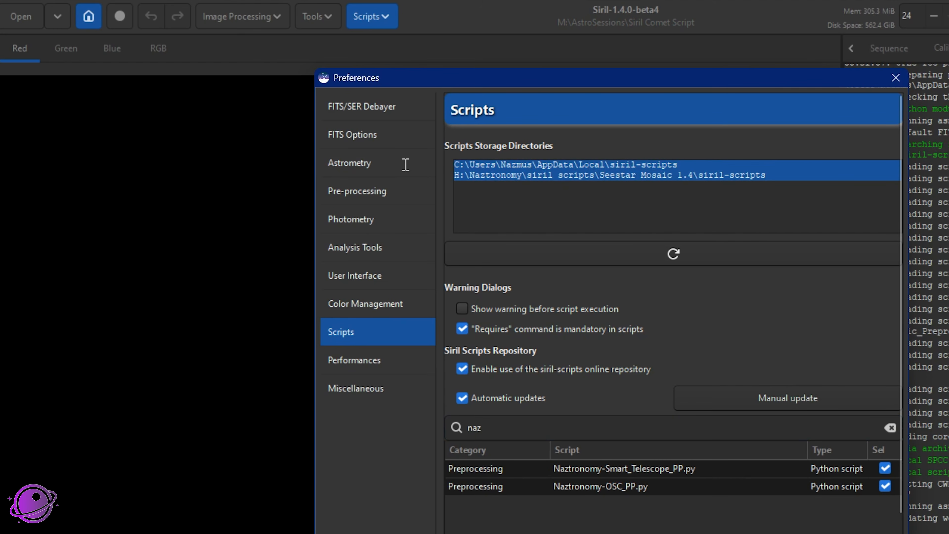
left_click(541, 183)
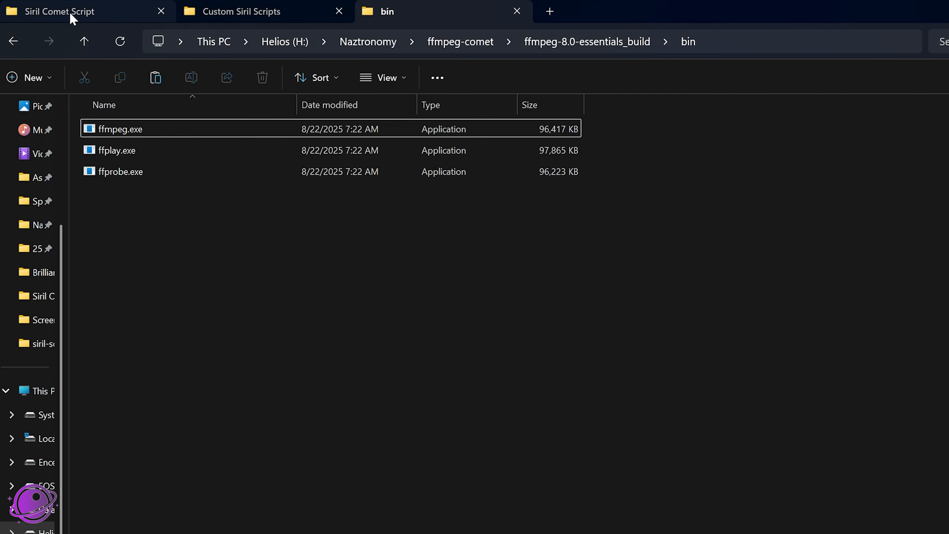
- Switch to File Explorer and copy the full path of the Custom Siril Scripts folder
left_click(69, 11)
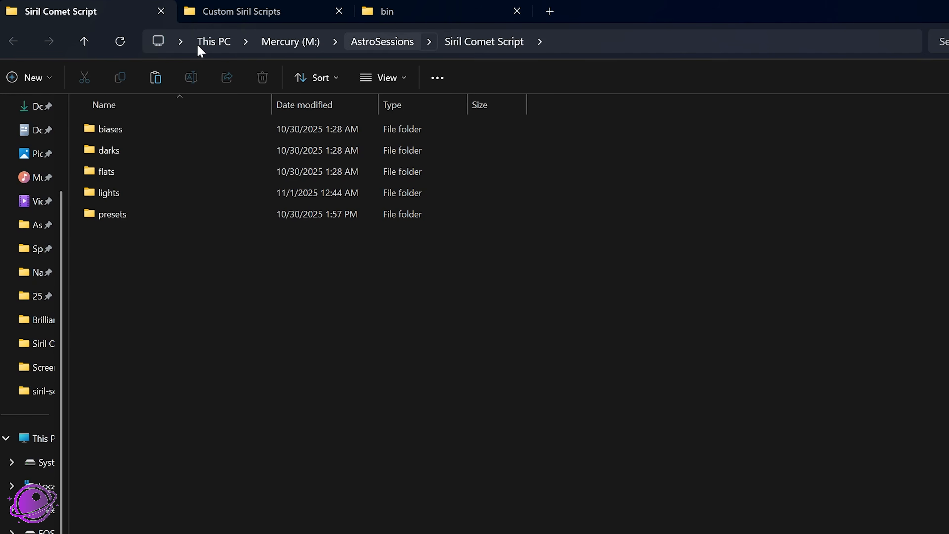
left_click(230, 17)
left_click(620, 42)
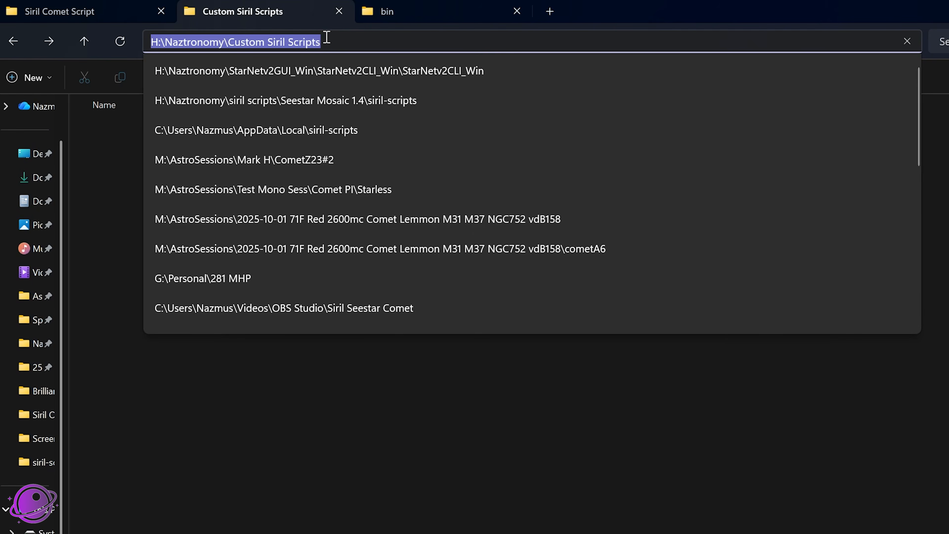
key("Escape")
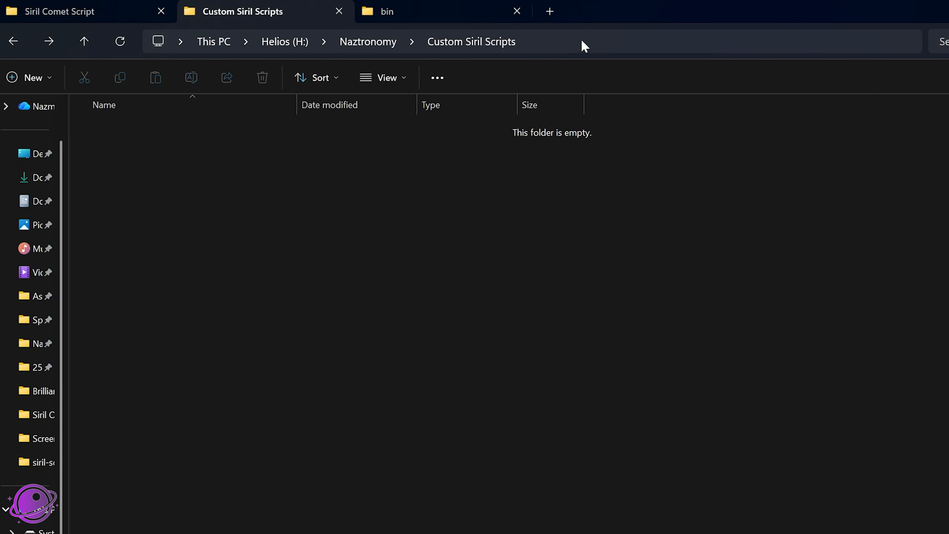
left_click(584, 46)
key("ctrl+c")
left_click(370, 415)
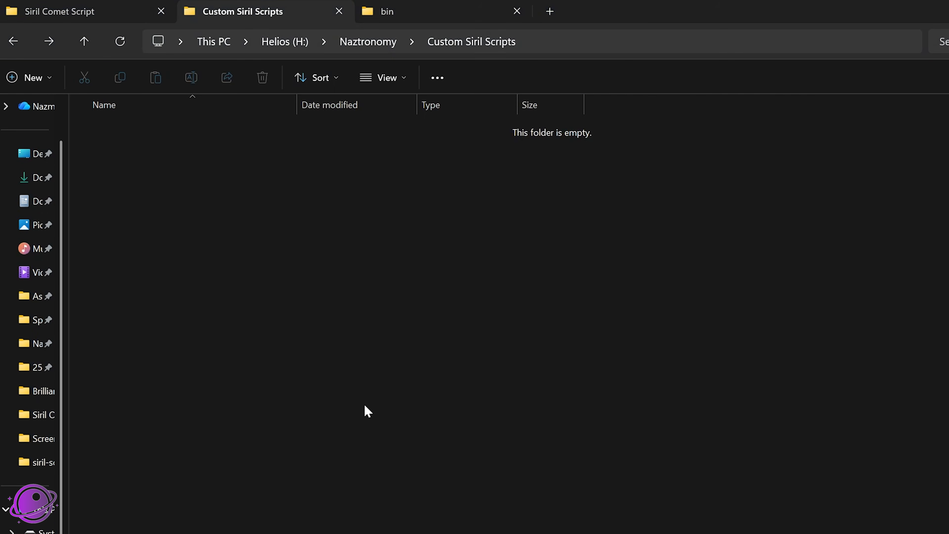
- Back in Siril, add H:\Naztronomy\Custom Siril Scripts to the script storage directories, rescan the script folders and apply the preferences
key("alt+Tab")
key("ctrl+v")
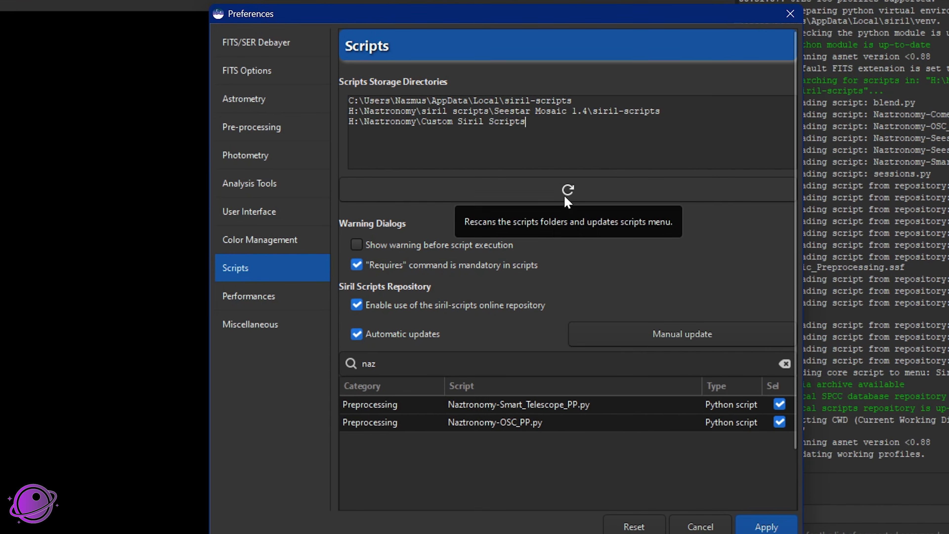
left_click(565, 197)
left_click(767, 528)
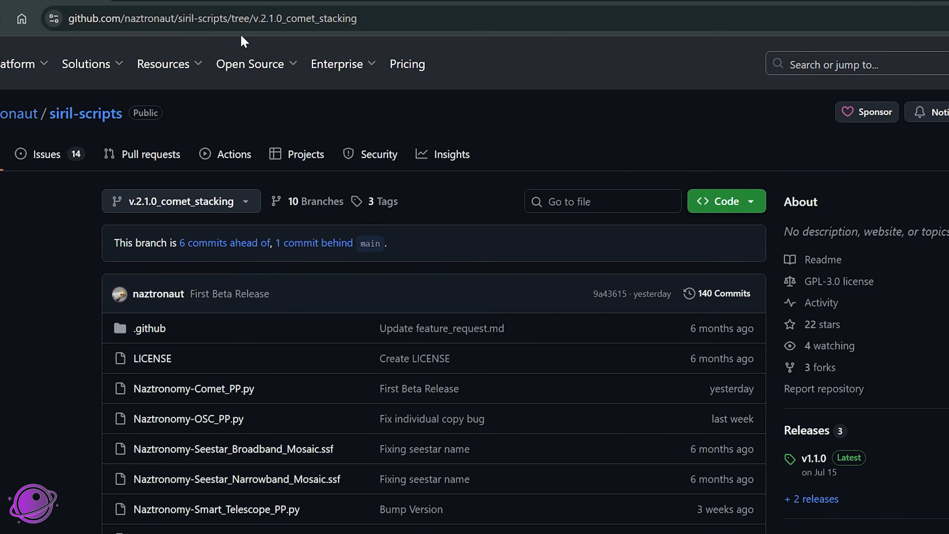
- Switch to the GitHub siril-scripts page, highlight v.2.1.0_comet_stacking in the address and look through the branch's file list
left_click_drag(358, 18, 257, 17)
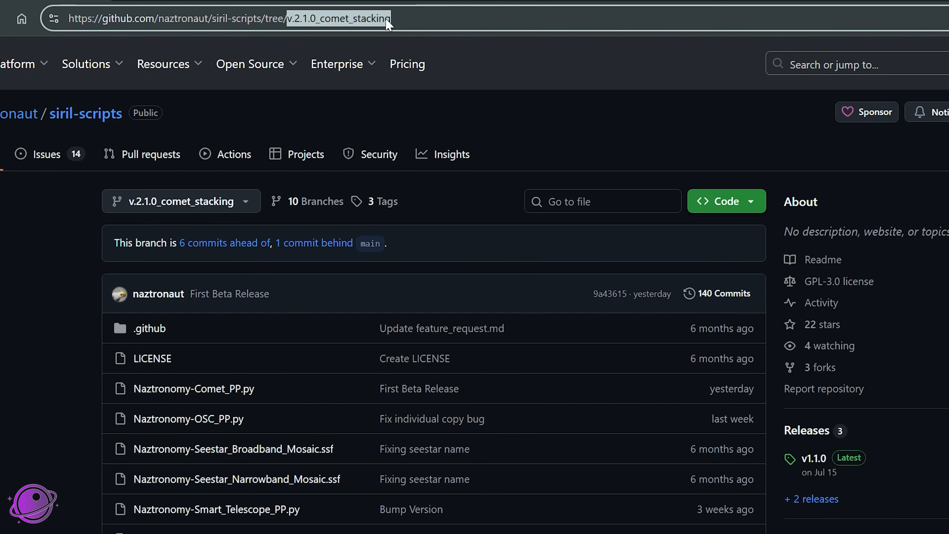
mouse_move(316, 57)
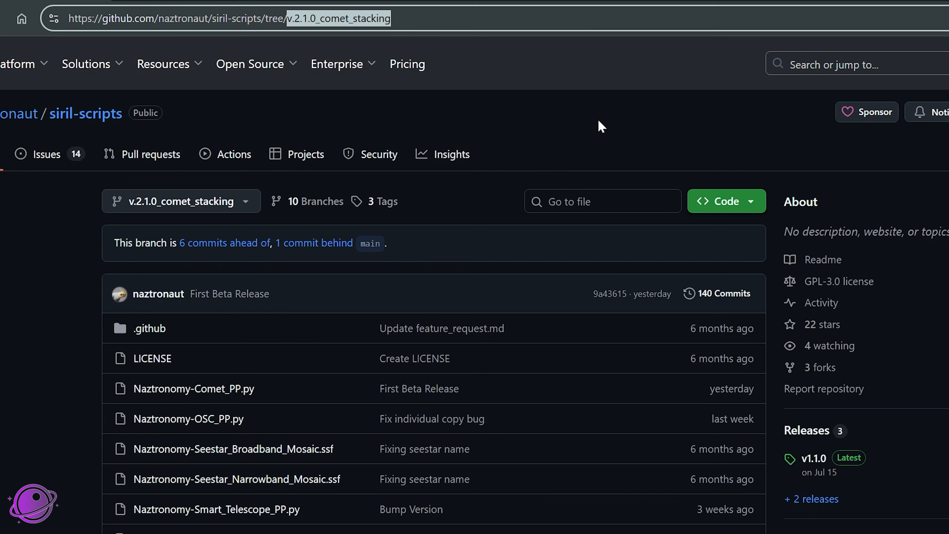
left_click(598, 126)
scroll(123, 376, "down", 3)
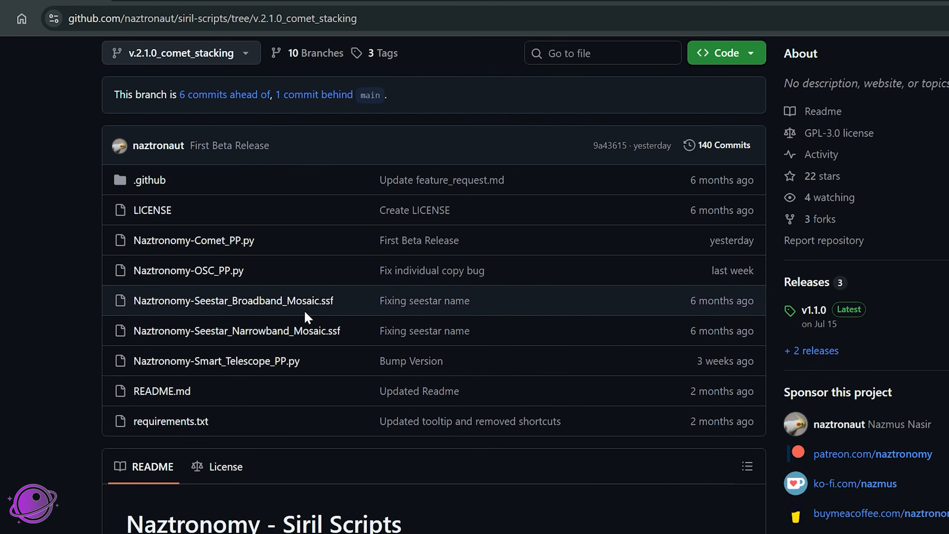
scroll(295, 314, "up", 4)
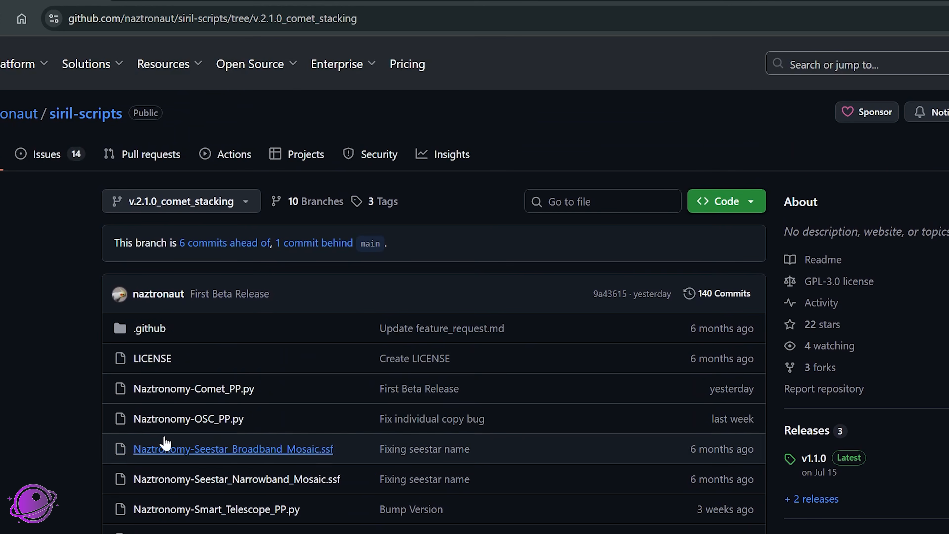
- Download Naztronomy-Comet_PP.py from the GitHub branch and place a copy in the Custom Siril Scripts folder
left_click(211, 393)
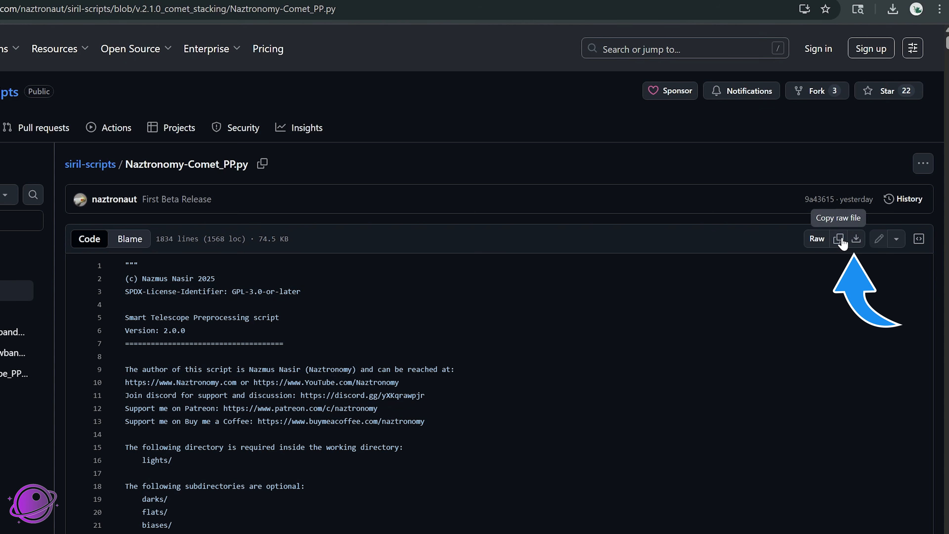
left_click(857, 241)
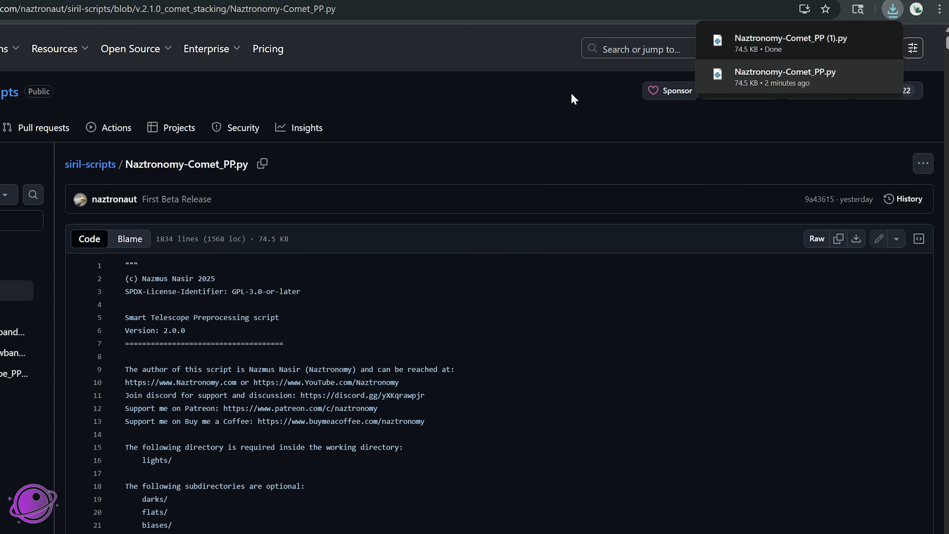
left_click(539, 88)
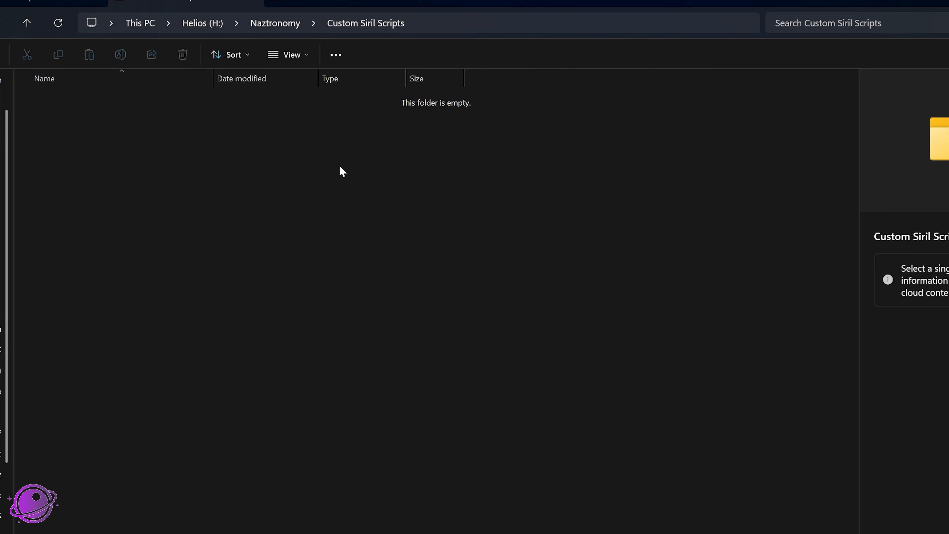
key("ctrl+v")
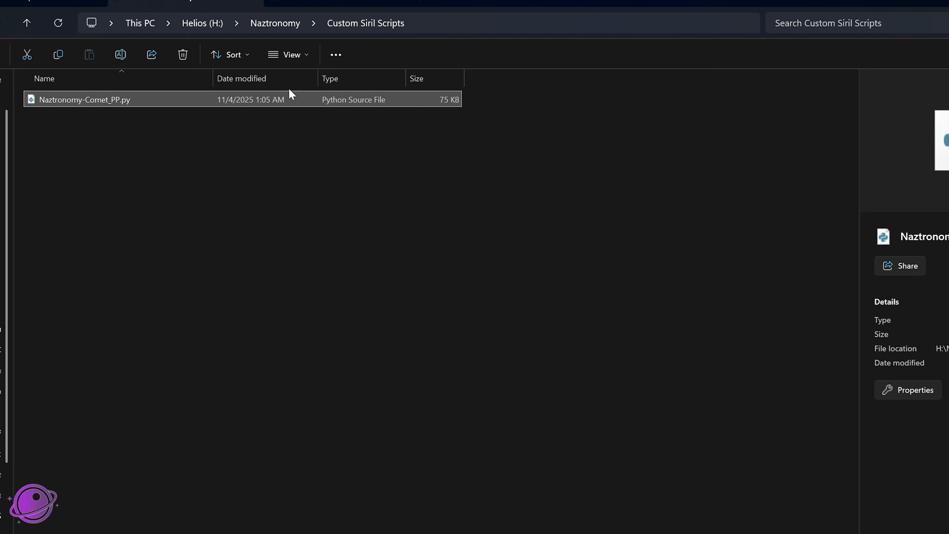
left_click(238, 154)
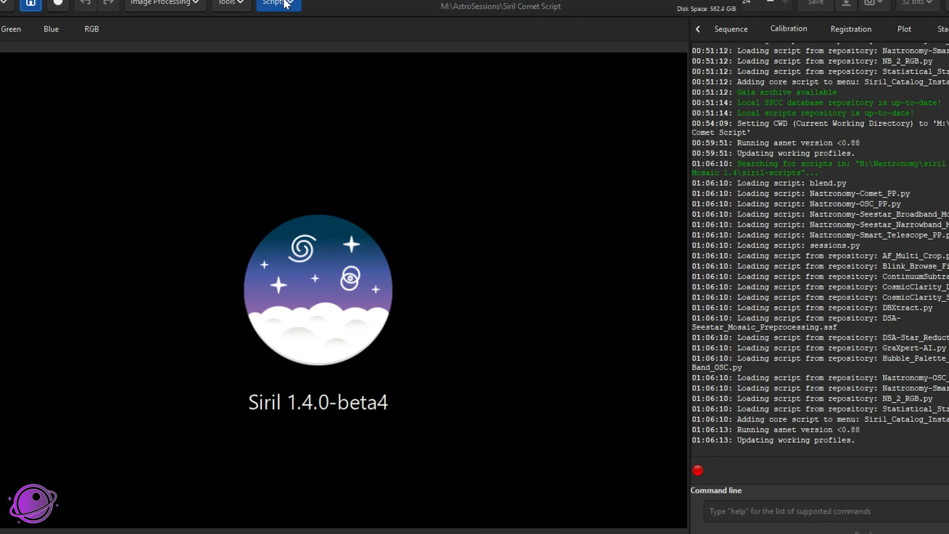
- Return to Siril, open the script preferences through Get Scripts, rescan the script folders and apply
left_click(278, 13)
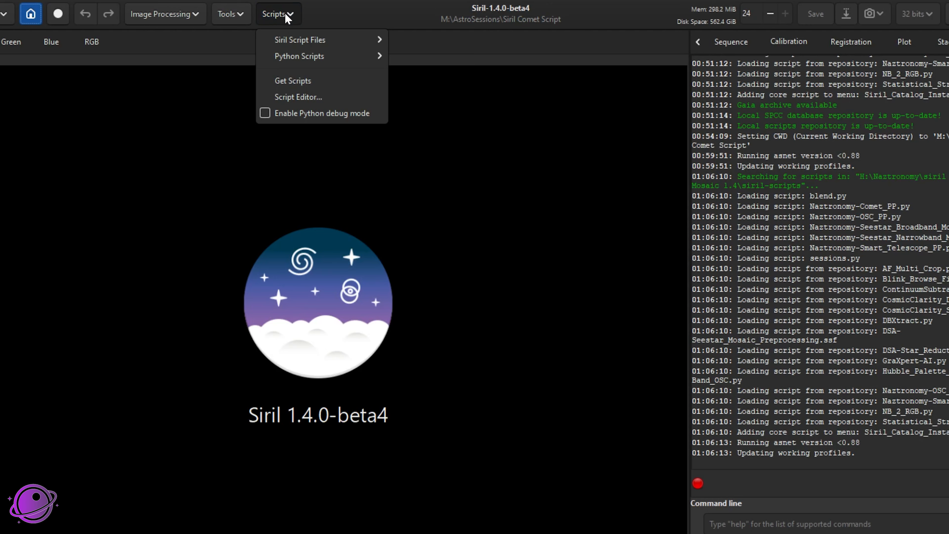
left_click(293, 81)
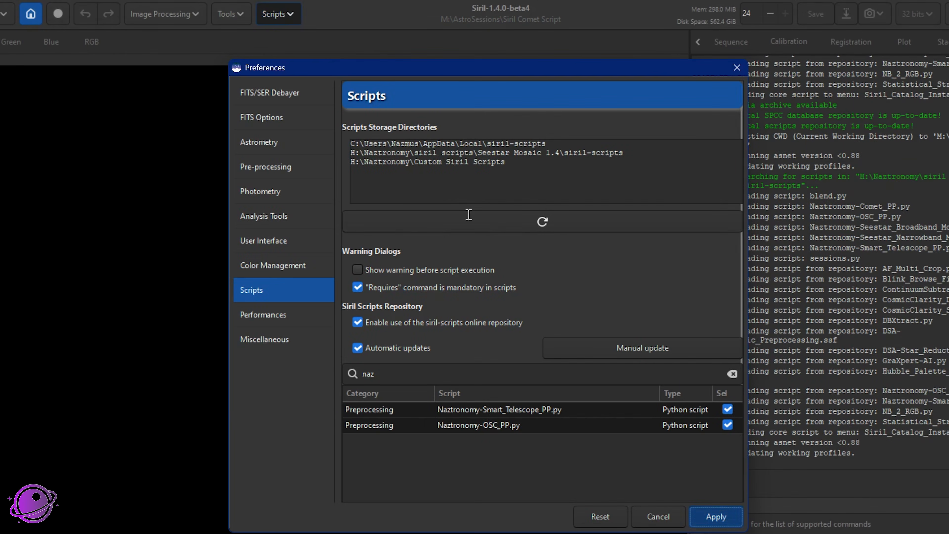
left_click(544, 224)
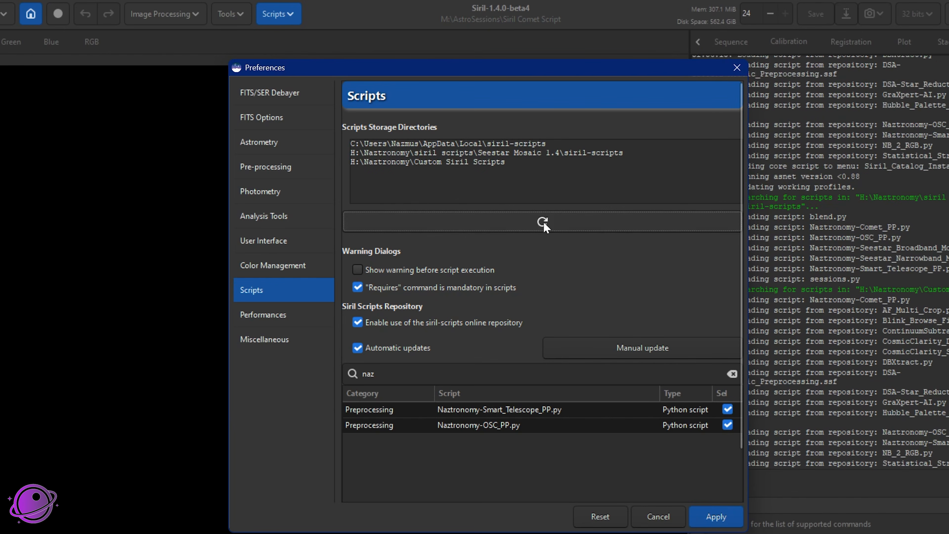
left_click(715, 517)
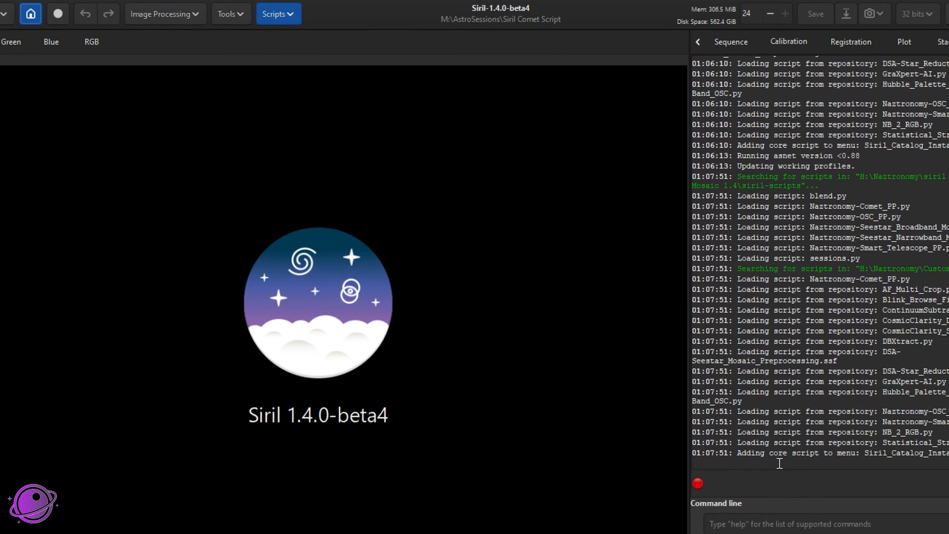
- Run the Python script Naztronomy-Comet_PP.py from the Custom Siril Scripts group
left_click(282, 17)
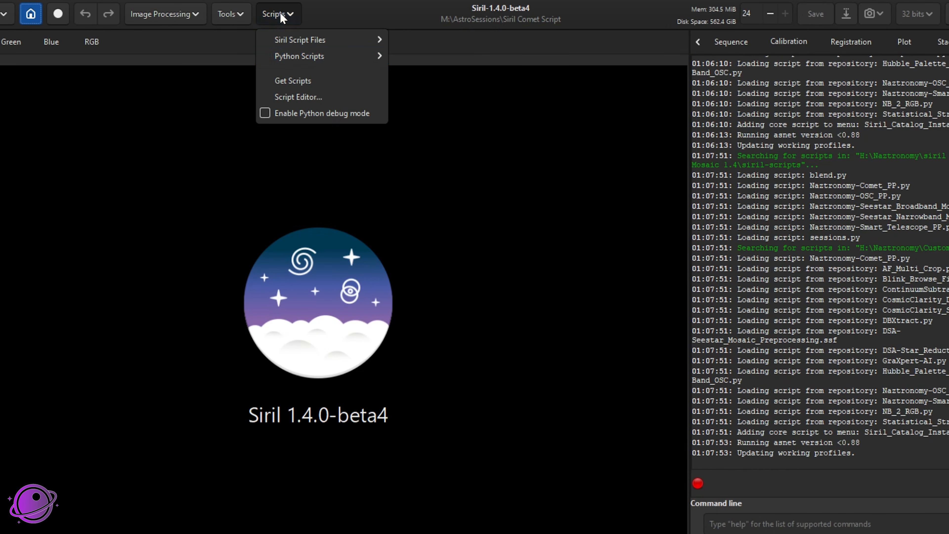
mouse_move(302, 62)
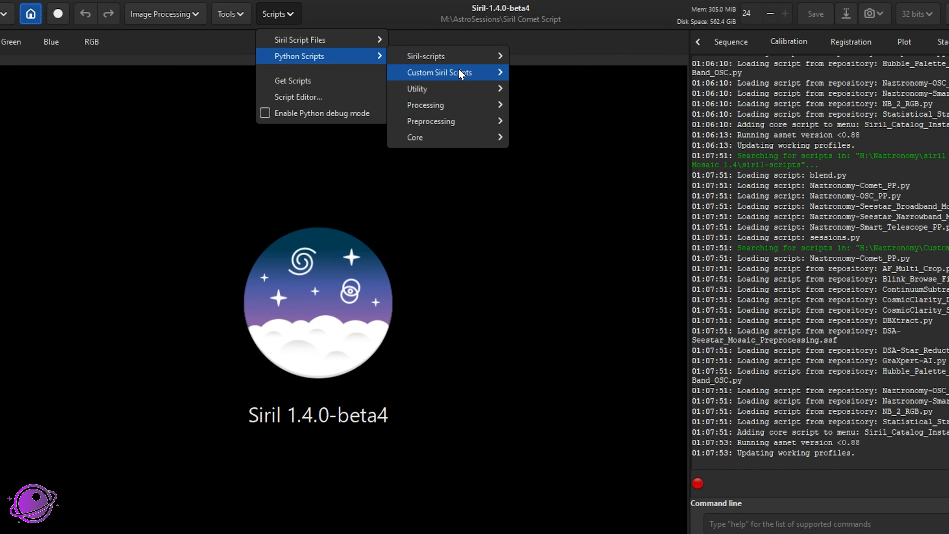
mouse_move(459, 73)
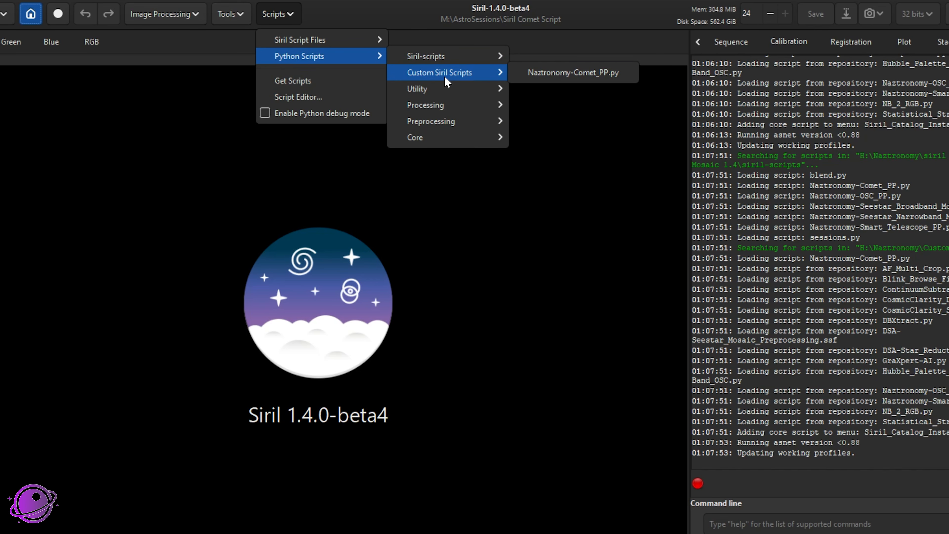
left_click(575, 73)
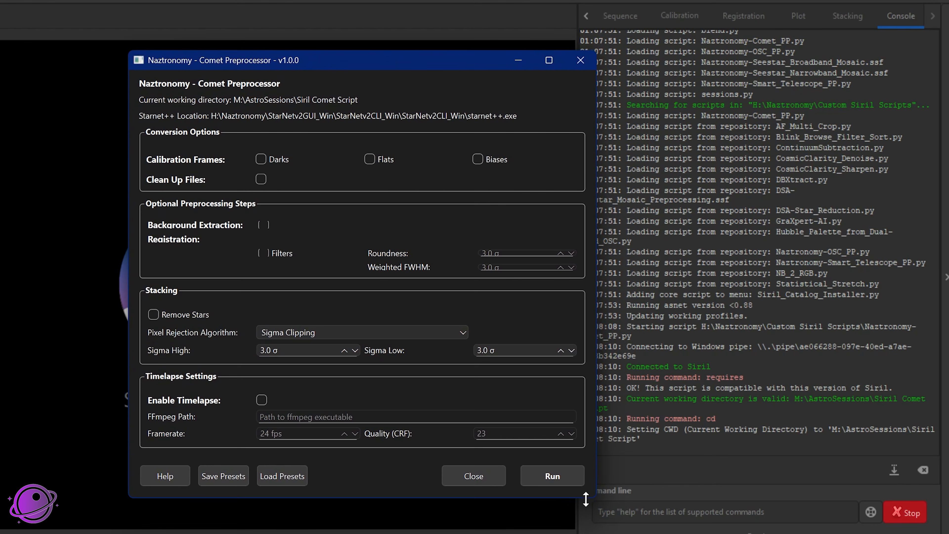
- Make the Comet Preprocessor window taller so all its settings fit, and reposition it beside the console
left_click_drag(586, 499, 586, 531)
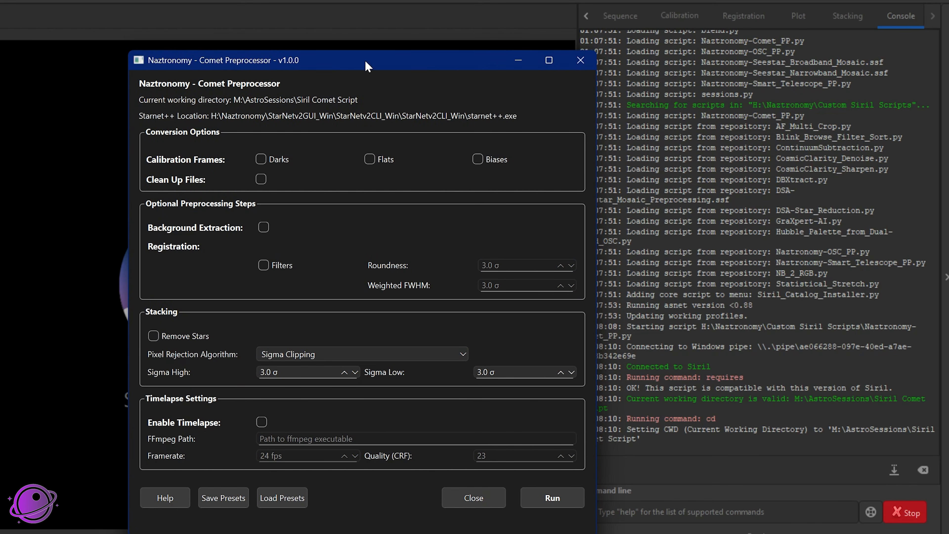
left_click_drag(373, 61, 345, 11)
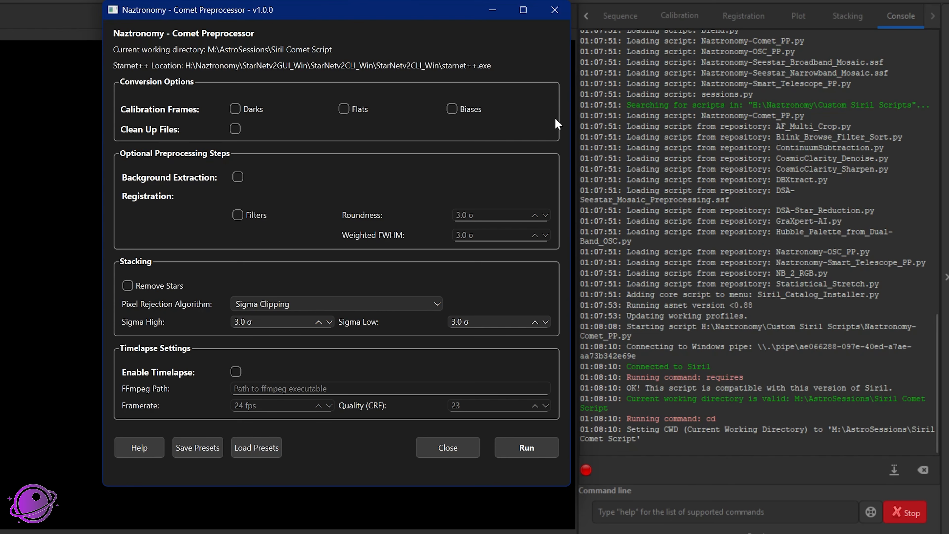
mouse_move(387, 17)
left_mouse_down()
mouse_move(369, 24)
mouse_move(382, 23)
left_mouse_up()
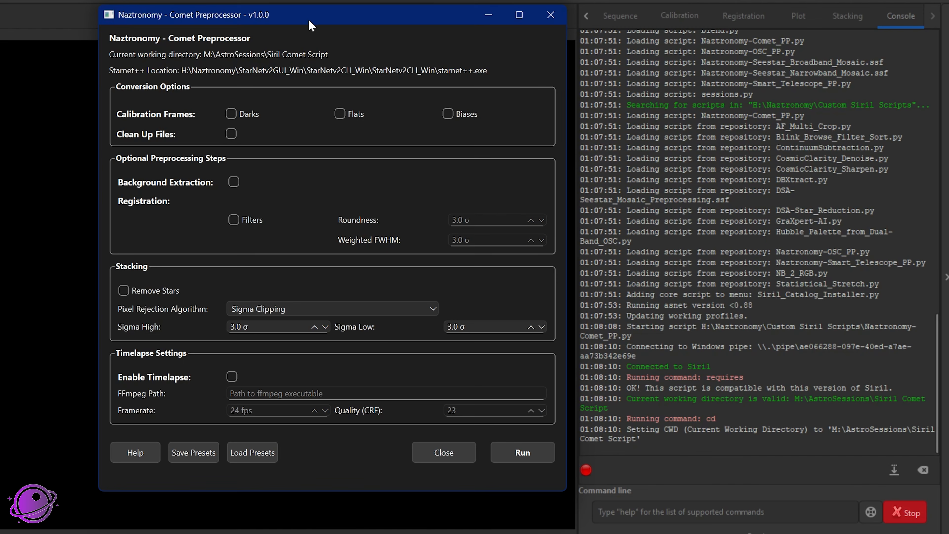
left_click_drag(309, 21, 231, 11)
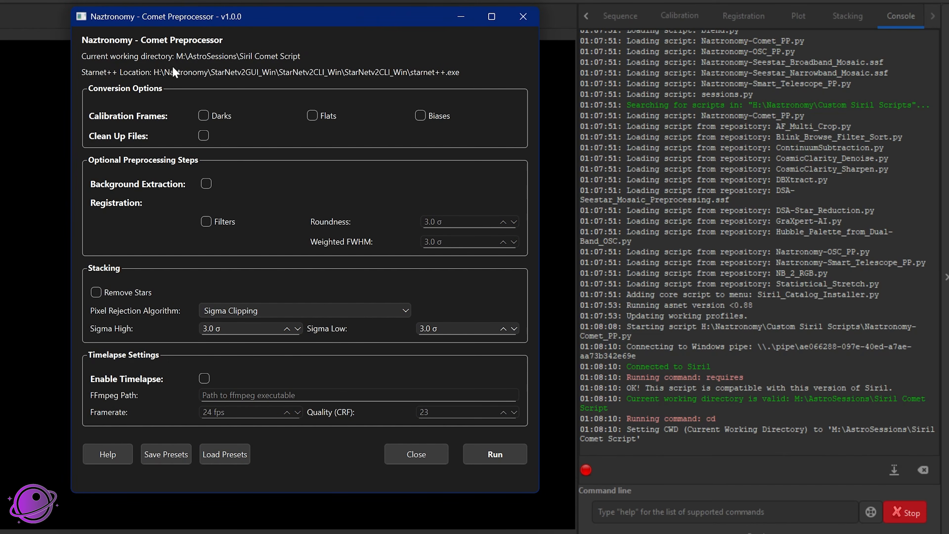
left_click_drag(314, 24, 386, 33)
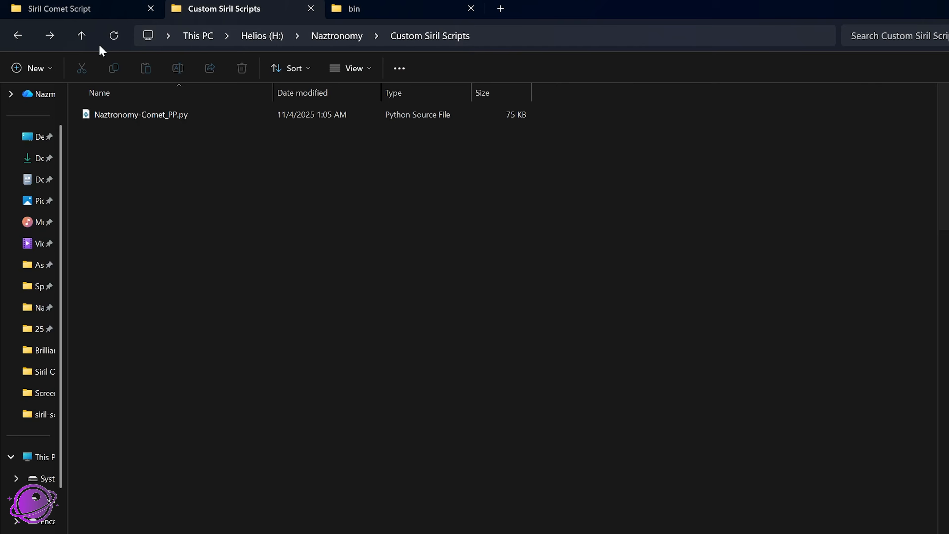
- Switch to the Siril Comet Script folder in File Explorer and examine its lights and flats subfolders
left_click(89, 8)
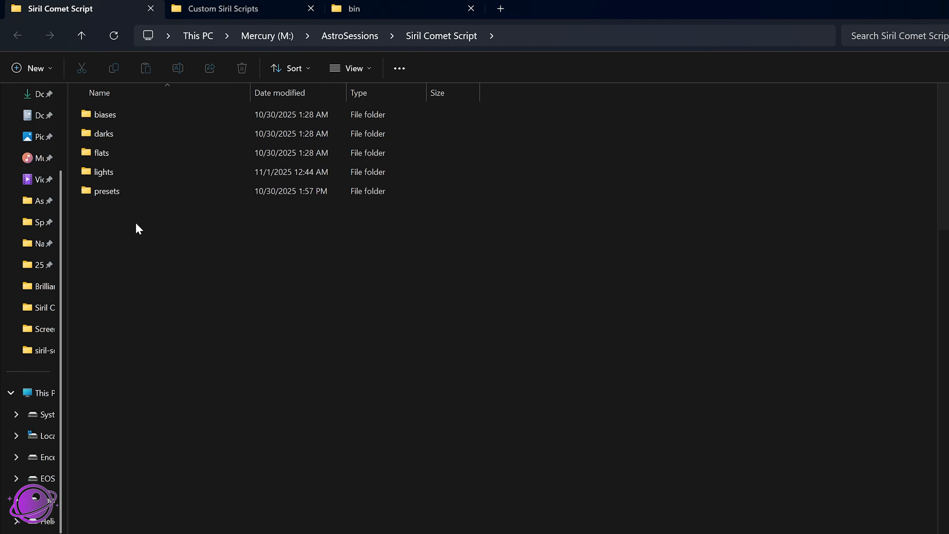
left_click(106, 175)
double_click(108, 163)
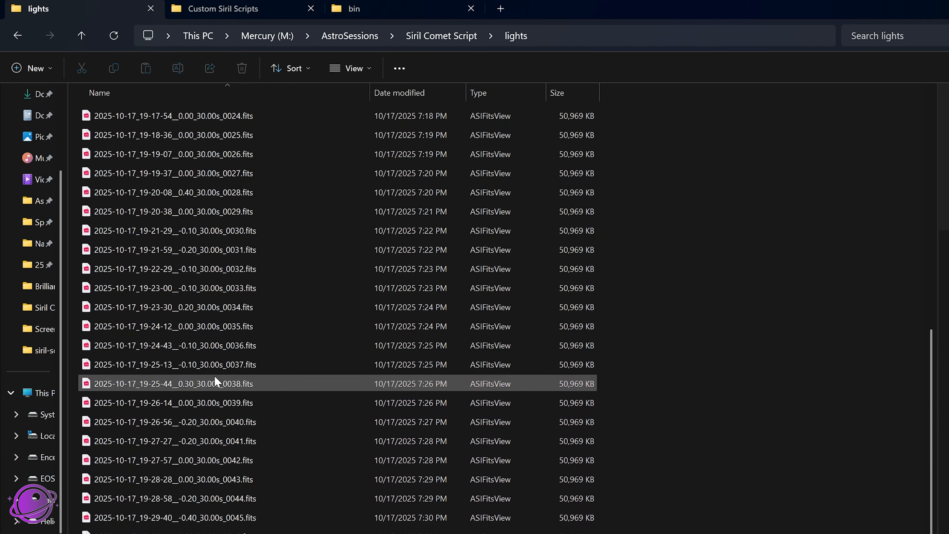
key("alt+Left")
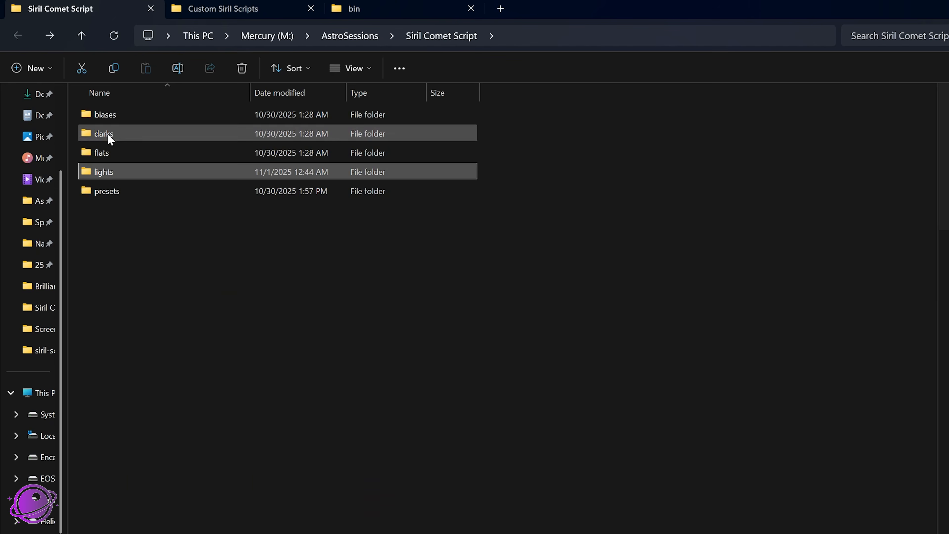
double_click(99, 155)
key("alt+Left")
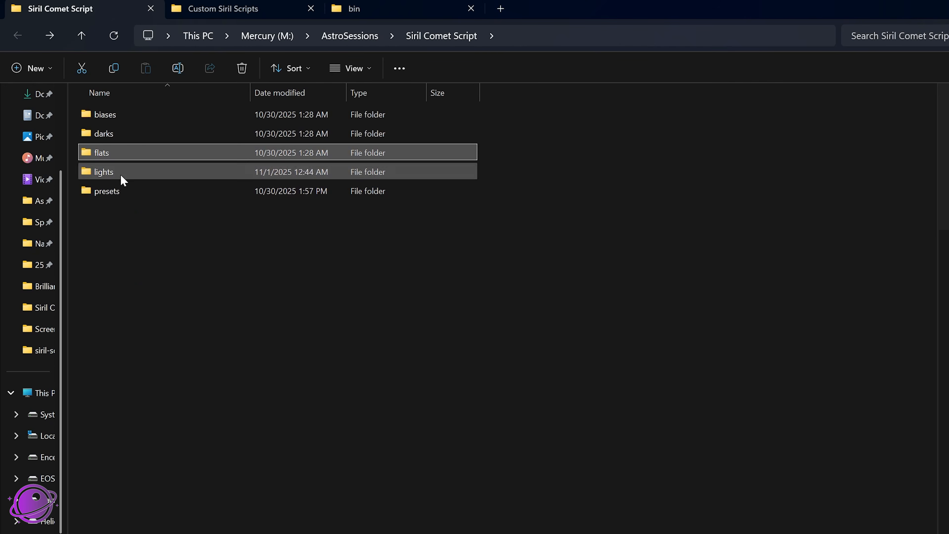
- Examine the contents of the darks and biases subfolders of the Siril Comet Script folder
double_click(107, 134)
key("alt+Left")
double_click(109, 113)
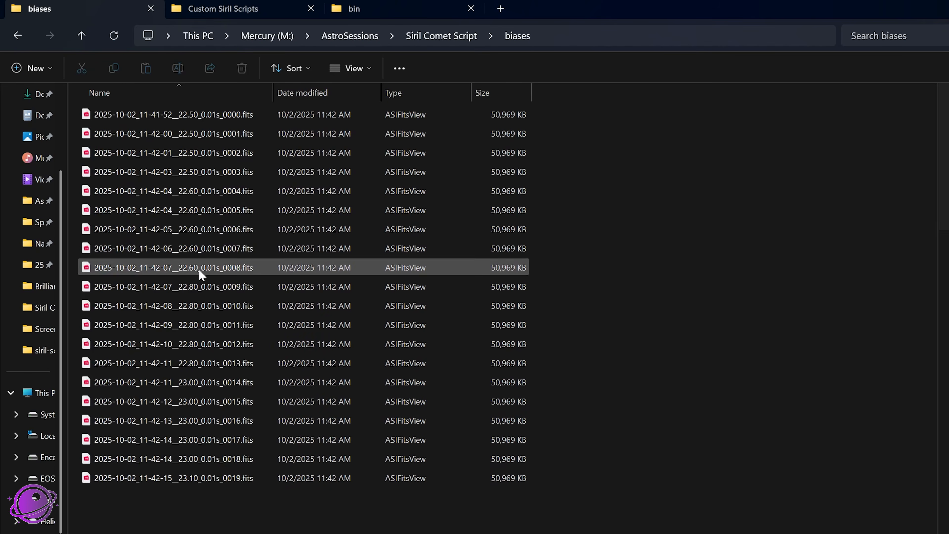
key("alt+Left")
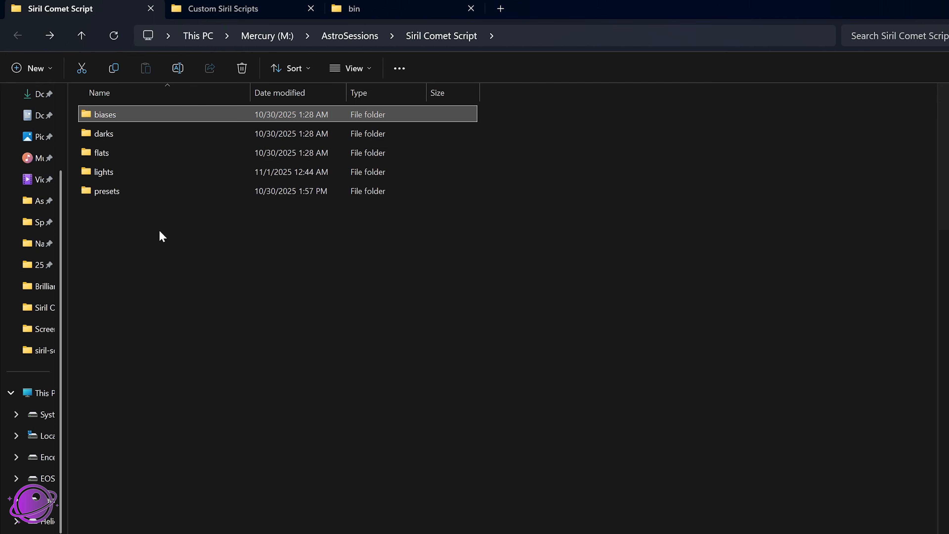
- Inspect the preset file in the presets subfolder, widening the Name column, and switch back to the Comet Preprocessor
double_click(112, 193)
left_click_drag(250, 93, 274, 94)
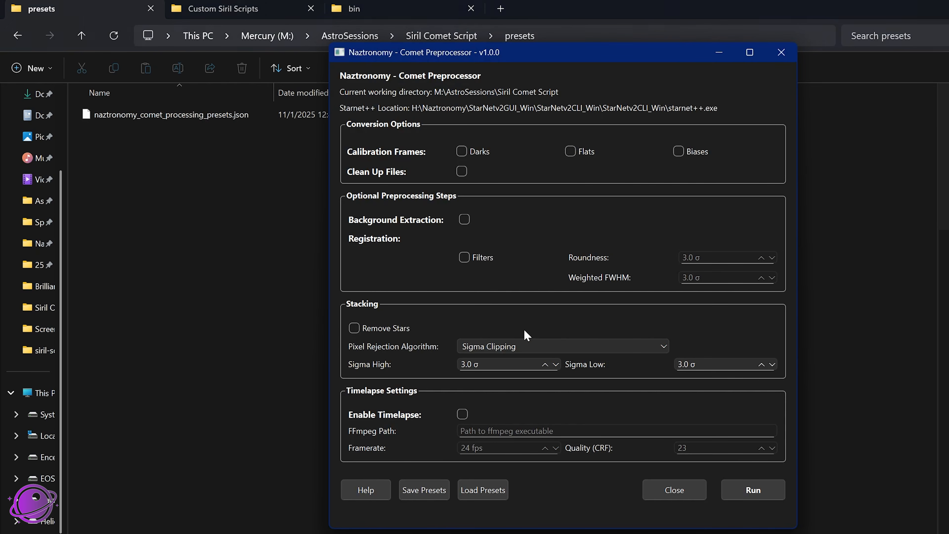
left_click(155, 142)
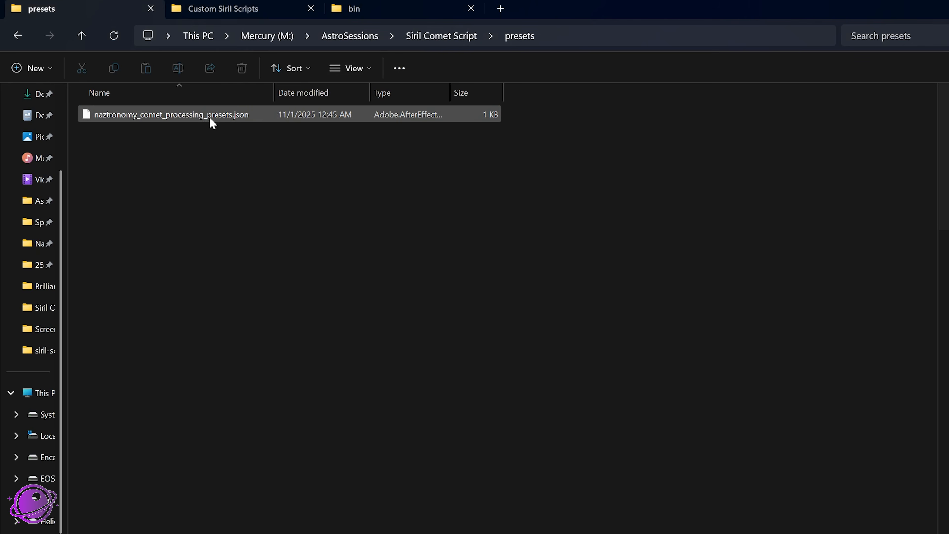
left_click(450, 40)
key("alt+Tab")
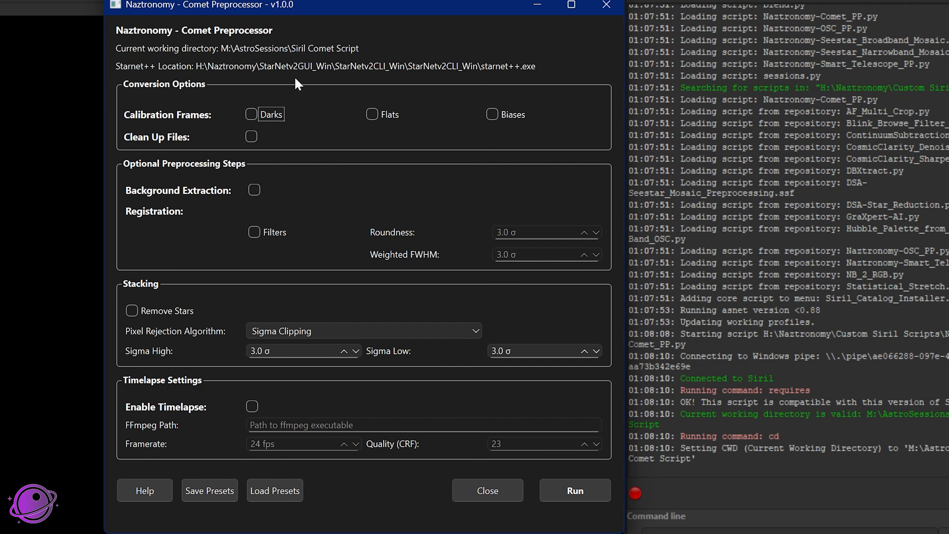
left_click(135, 311)
left_click(131, 312)
left_click(134, 313)
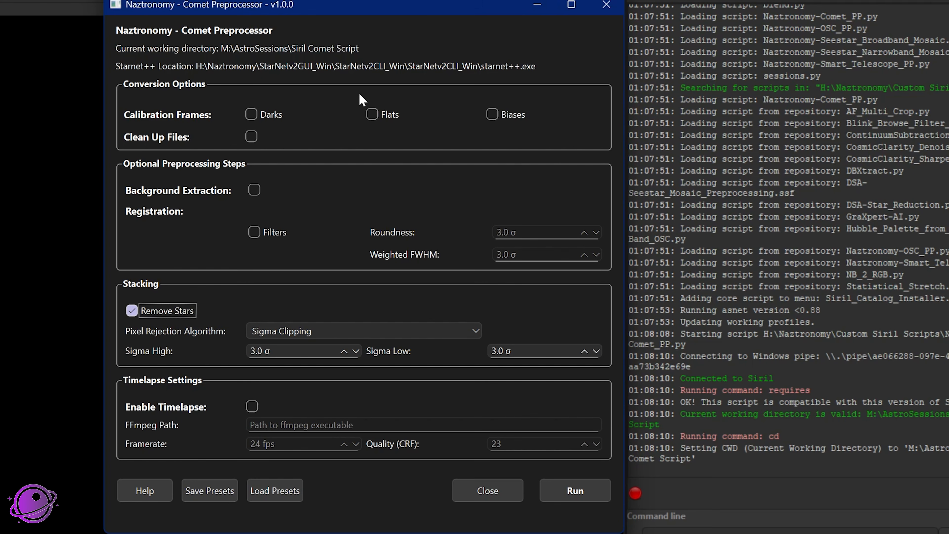
left_click(132, 311)
- Enable Clean Up Files and include darks, flats and biases as calibration frames
left_click(252, 137)
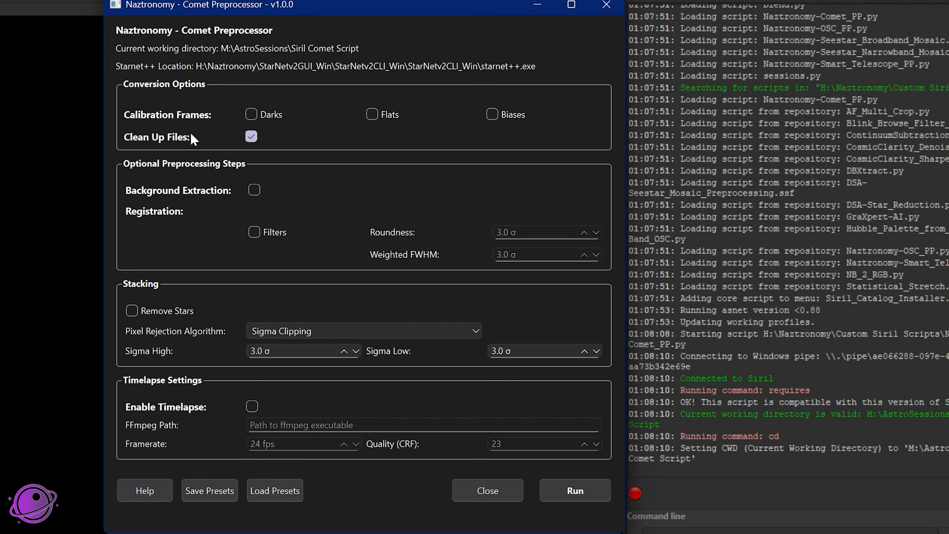
left_click(251, 112)
left_click(372, 114)
left_click(492, 114)
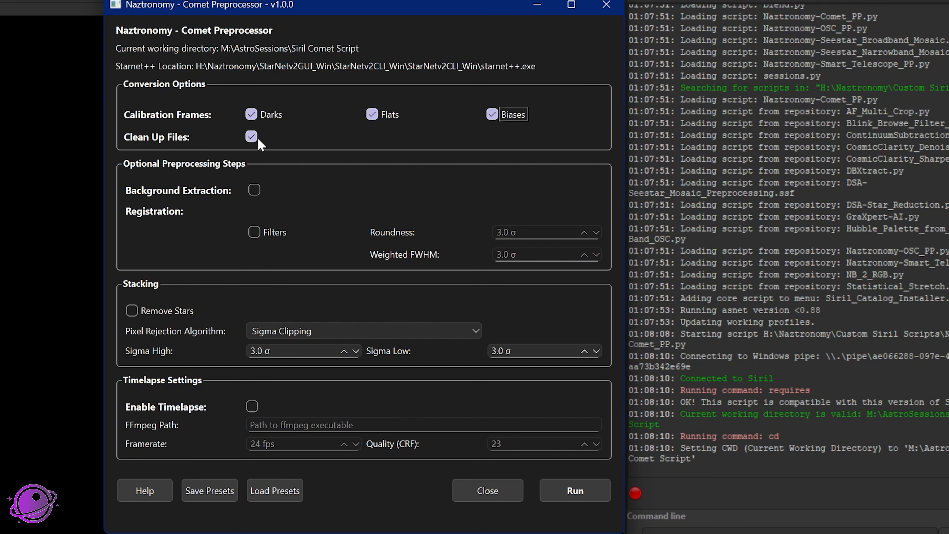
- Enable background extraction and the registration filters in the optional preprocessing steps
mouse_move(261, 144)
left_click(254, 192)
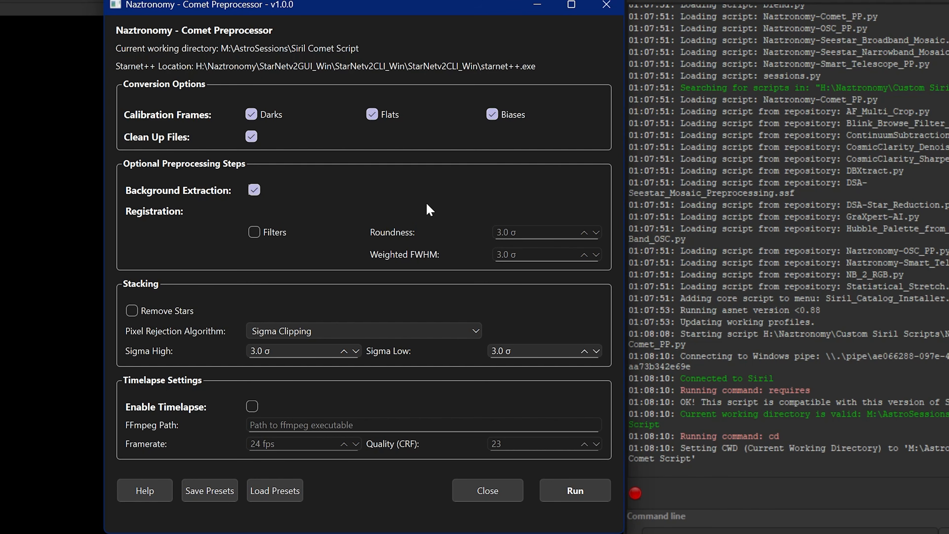
left_click(253, 234)
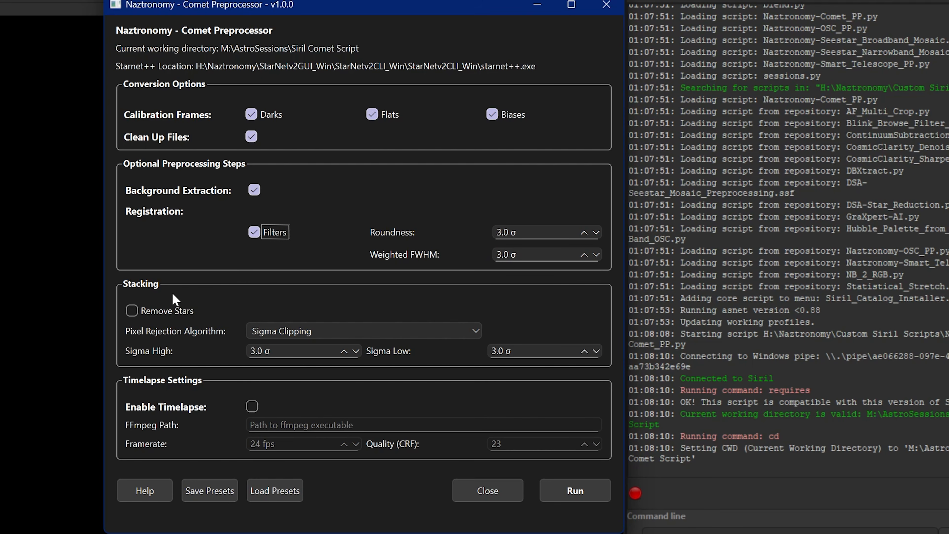
- Enable star removal for stacking and choose Winsorized Sigma Clipping as the pixel rejection algorithm
left_click(132, 311)
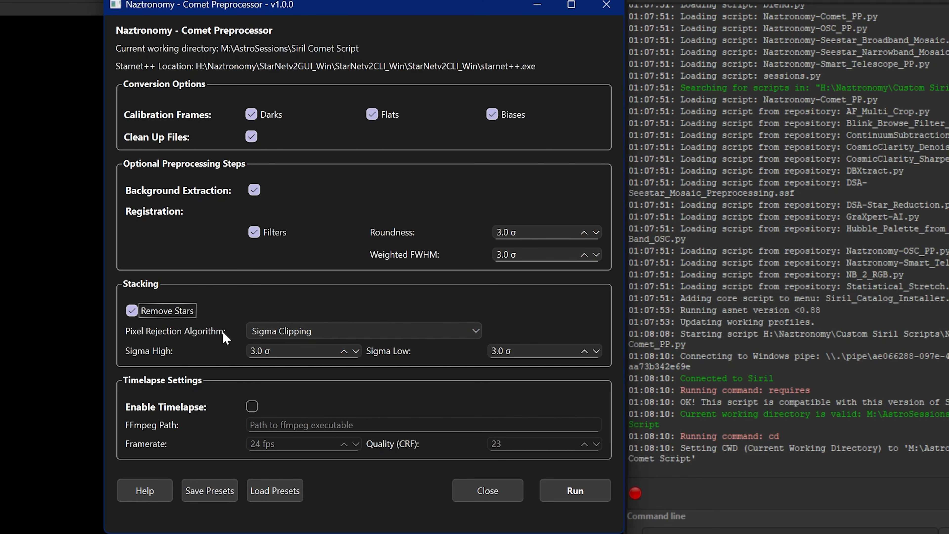
left_click(299, 338)
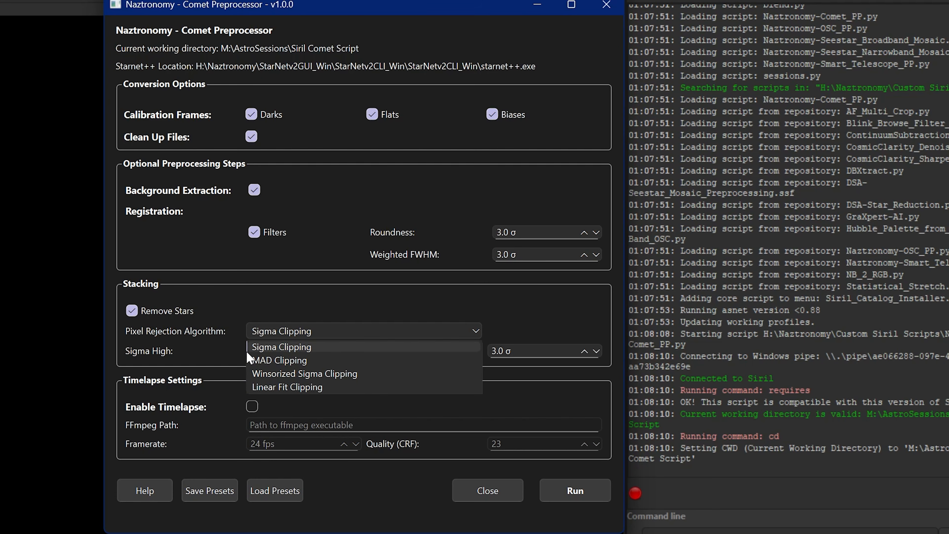
left_click(261, 374)
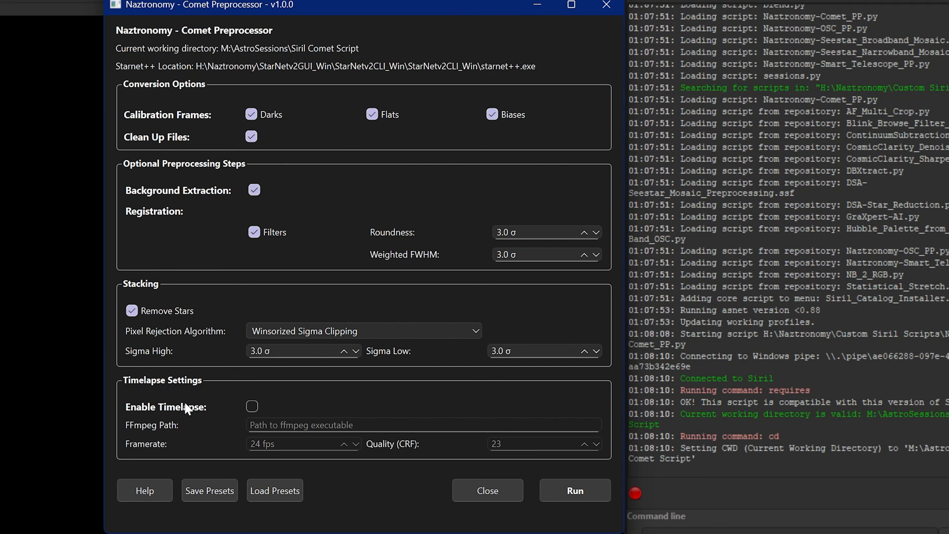
- Enable the timelapse and set the FFmpeg path to H:\Naztronomy\ffmpeg-comet\ffmpeg-8.0-essentials_build\bin\ffmpeg.exe, copying the folder path and file name from File Explorer
left_click(252, 406)
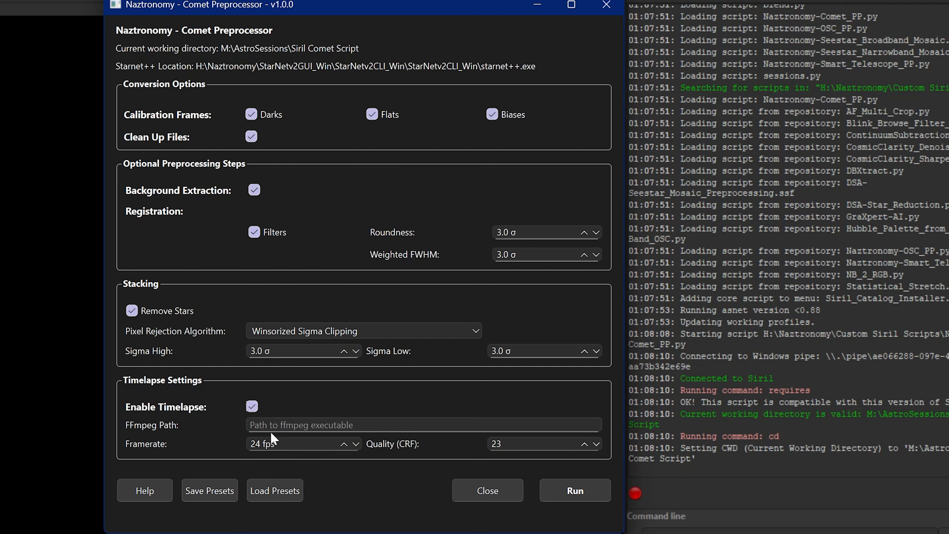
left_click(266, 425)
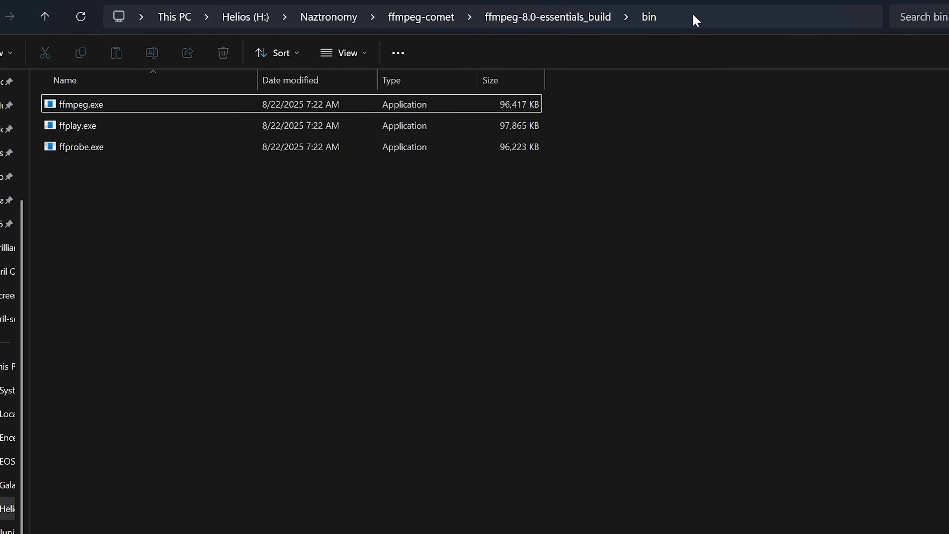
left_click(693, 19)
key("ctrl+c")
key("alt+Tab")
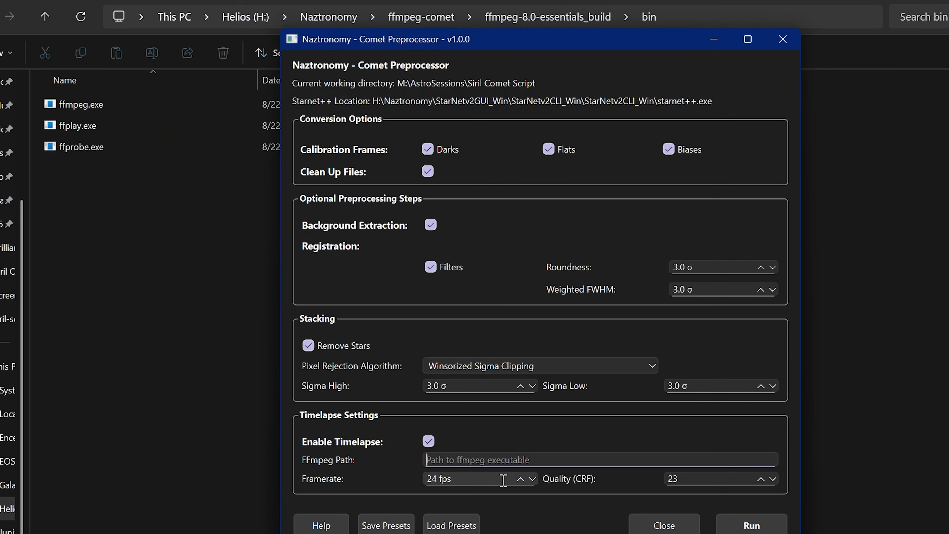
key("ctrl+v")
left_click(250, 191)
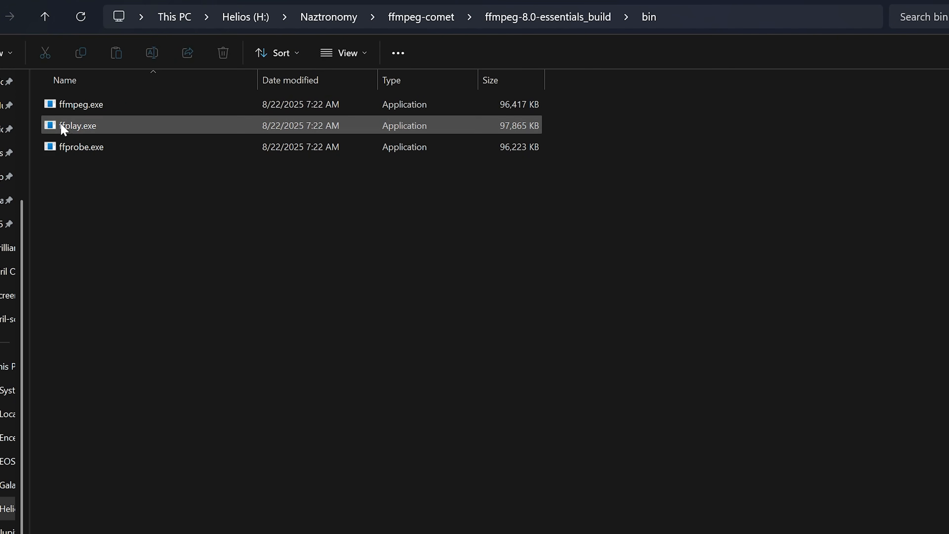
left_click(77, 106)
key("F2")
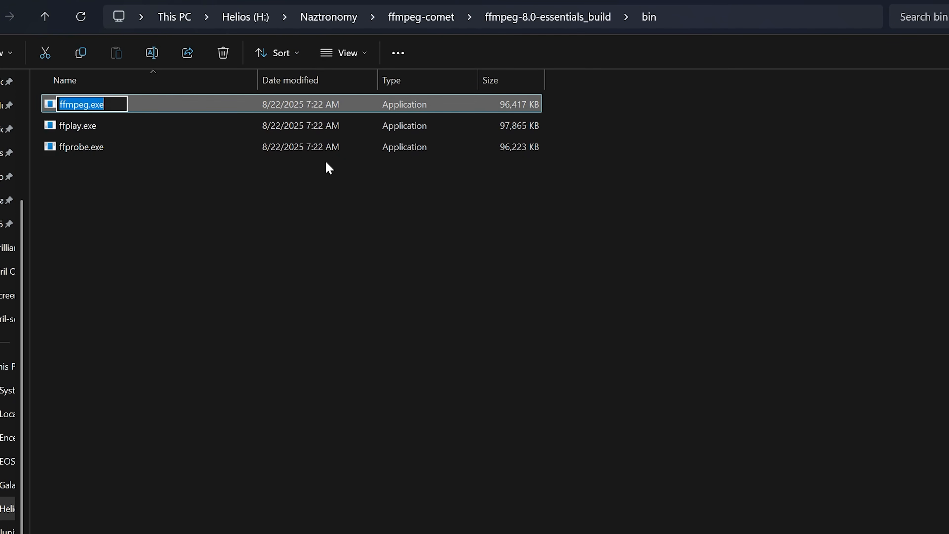
key("alt+Tab")
type("\\")
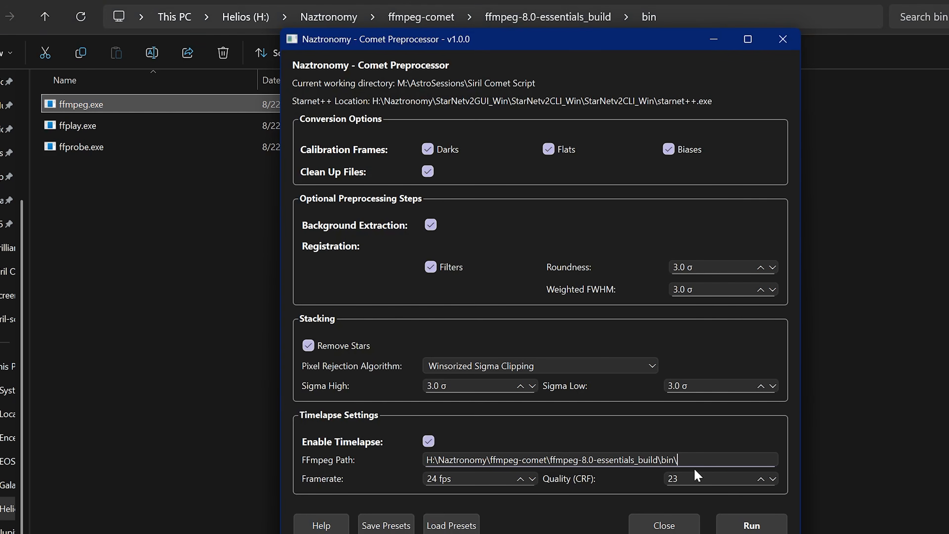
key("ctrl+v")
- Set the timelapse framerate to 10 fps and its quality (CRF) to 15
double_click(432, 479)
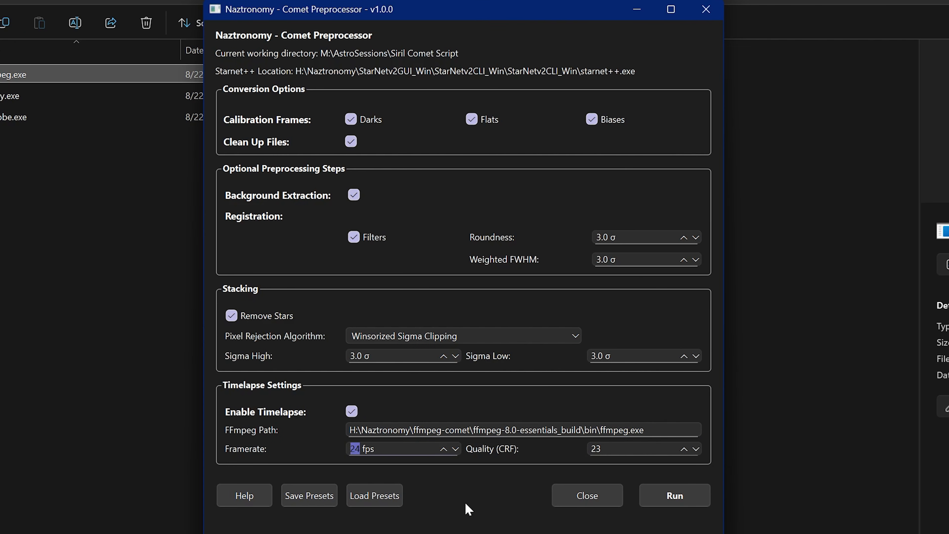
type("10")
double_click(597, 450)
left_click(697, 449)
left_click(696, 449)
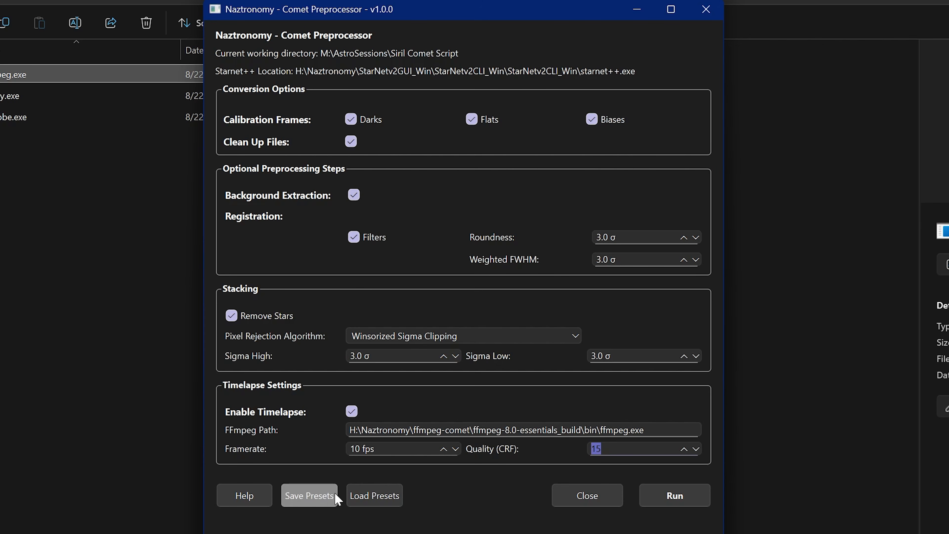
- Save the current preprocessor settings as presets and check the save location in the Siril console
left_click(314, 501)
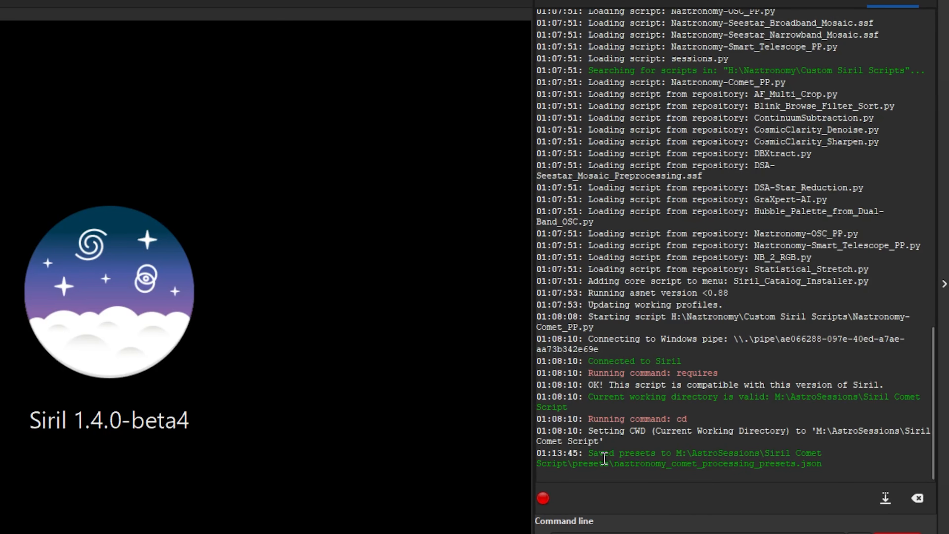
left_click_drag(594, 453, 817, 453)
left_click(803, 472)
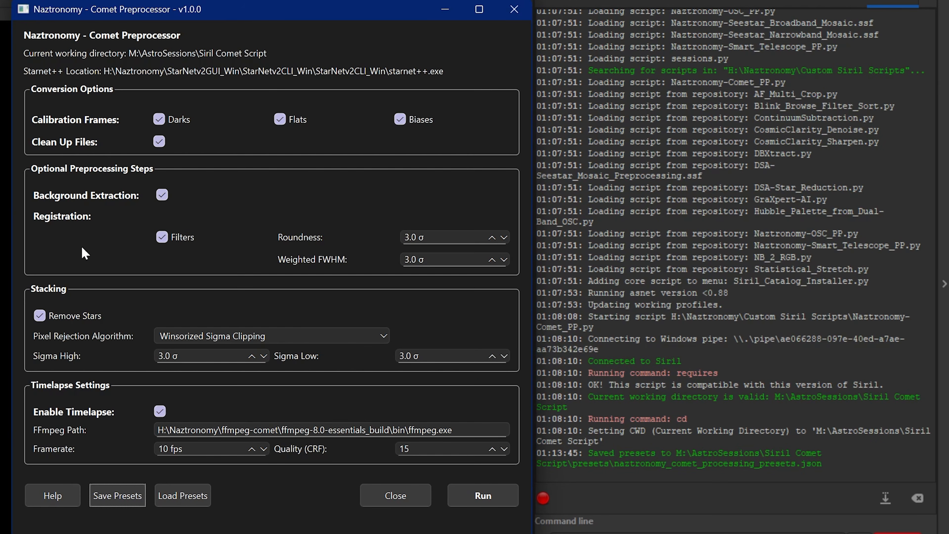
- Close the Comet Preprocessor and open the presets subfolder of the Siril Comet Script folder in File Explorer
left_click(514, 9)
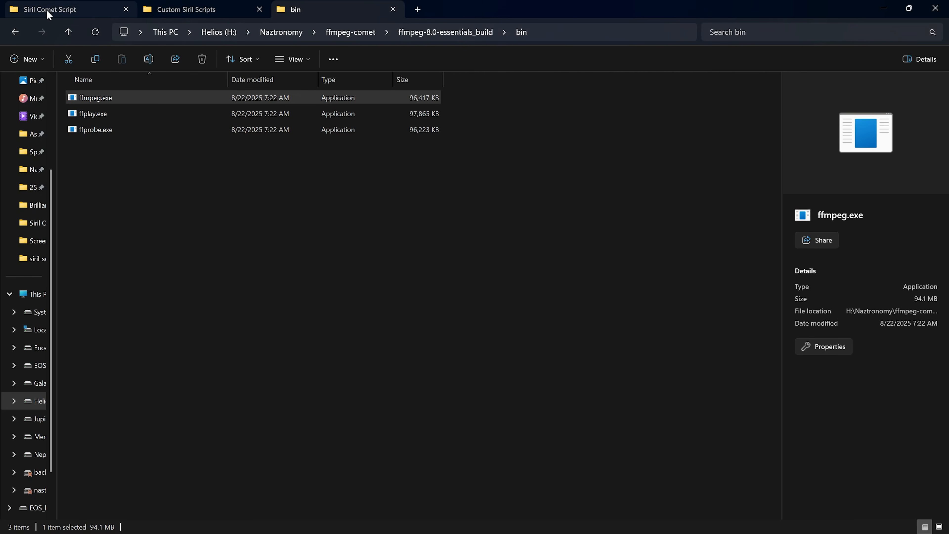
left_click(46, 9)
double_click(85, 162)
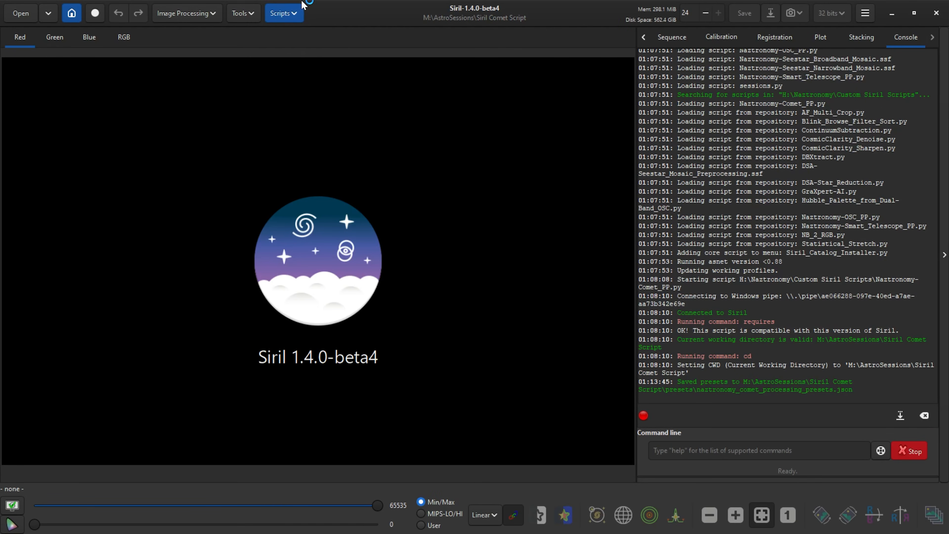
- Run the Naztronomy-Comet_PP.py Python script again in Siril and load the saved presets
left_click(296, 11)
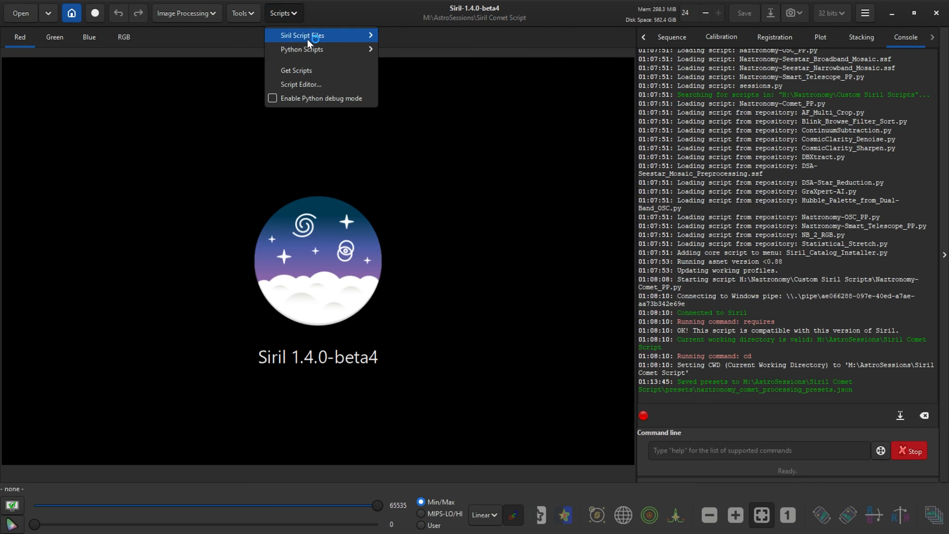
mouse_move(370, 49)
mouse_move(449, 64)
left_click(520, 62)
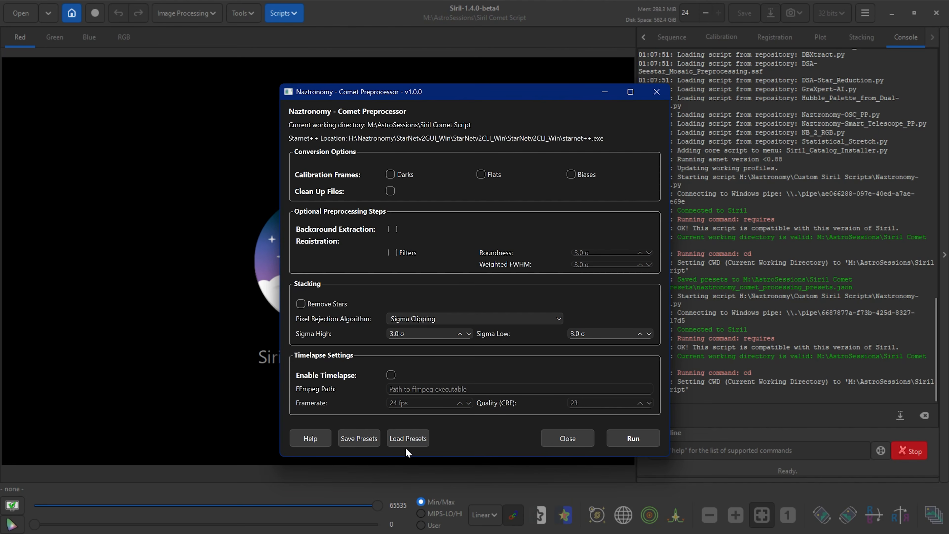
left_click(406, 445)
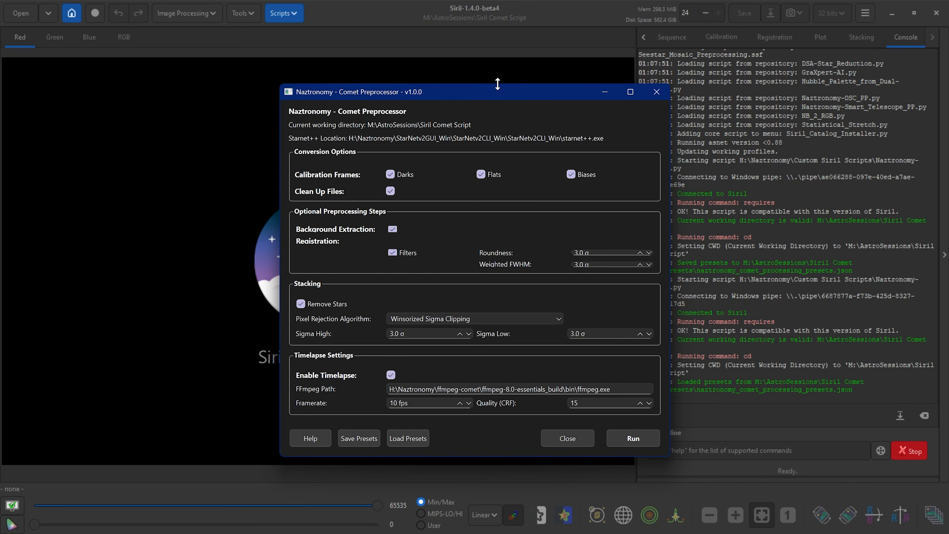
- Enlarge the Comet Preprocessor window, move it clear of the console, and run the preprocessing
left_click_drag(498, 85, 481, 60)
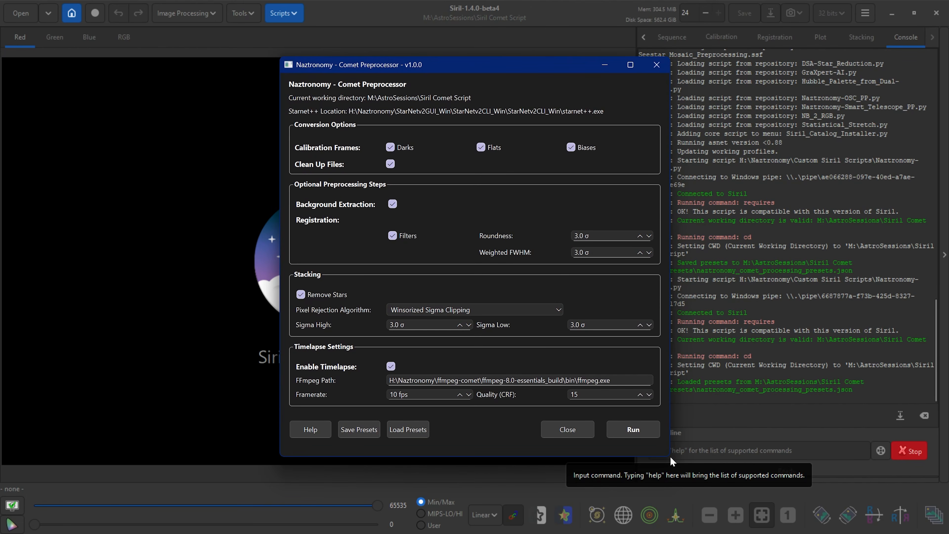
left_click_drag(669, 458, 675, 466)
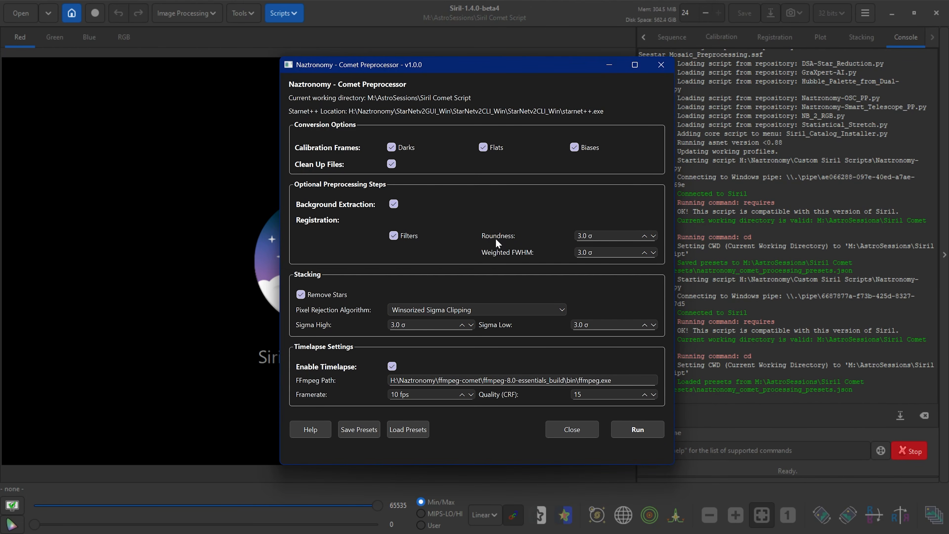
left_click_drag(401, 65, 362, 58)
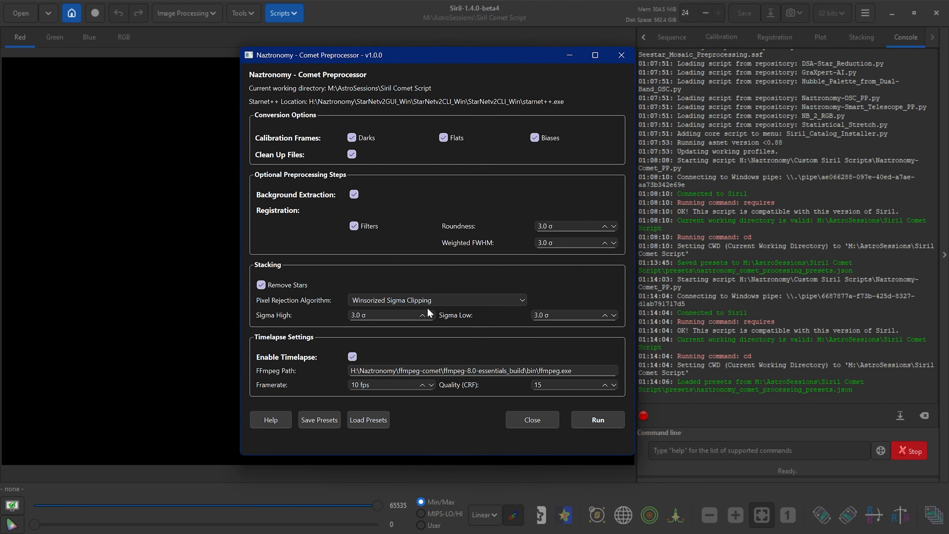
left_click(594, 424)
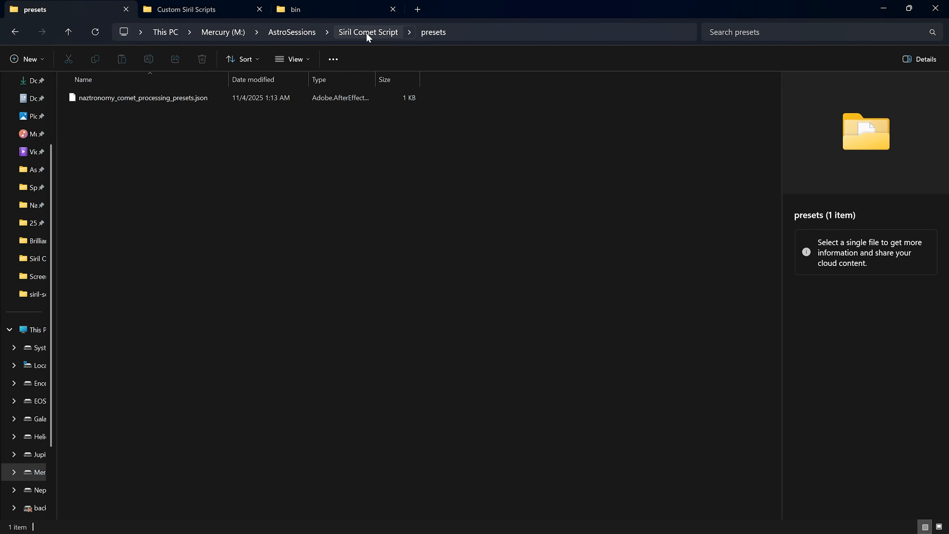
- Examine the stacked bias file in the session's new masters folder in File Explorer, and return to the Siril Comet Script folder
left_click(367, 31)
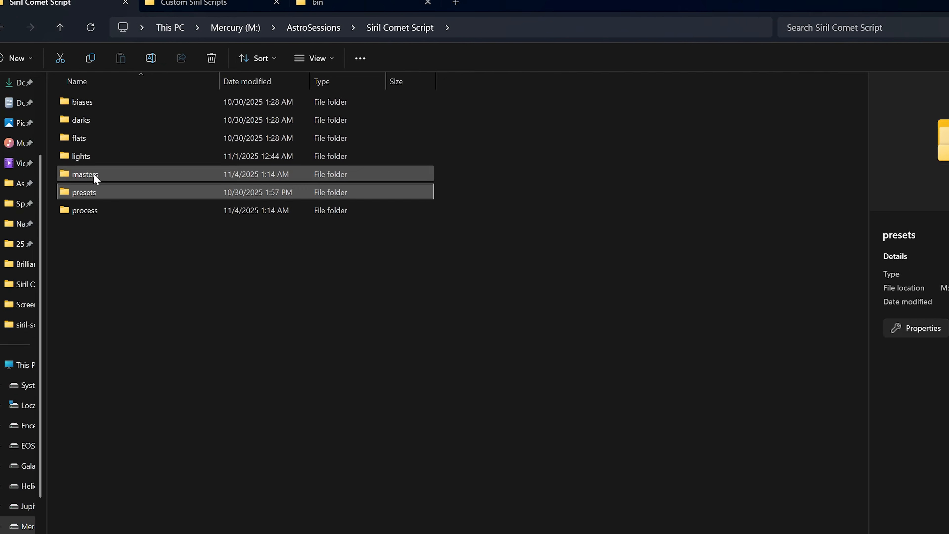
double_click(99, 162)
left_click(153, 108)
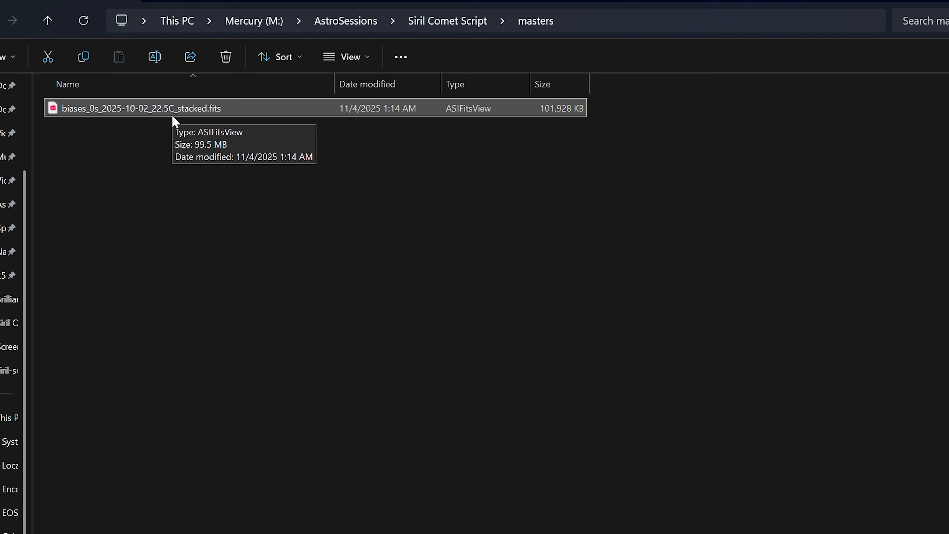
left_click(447, 21)
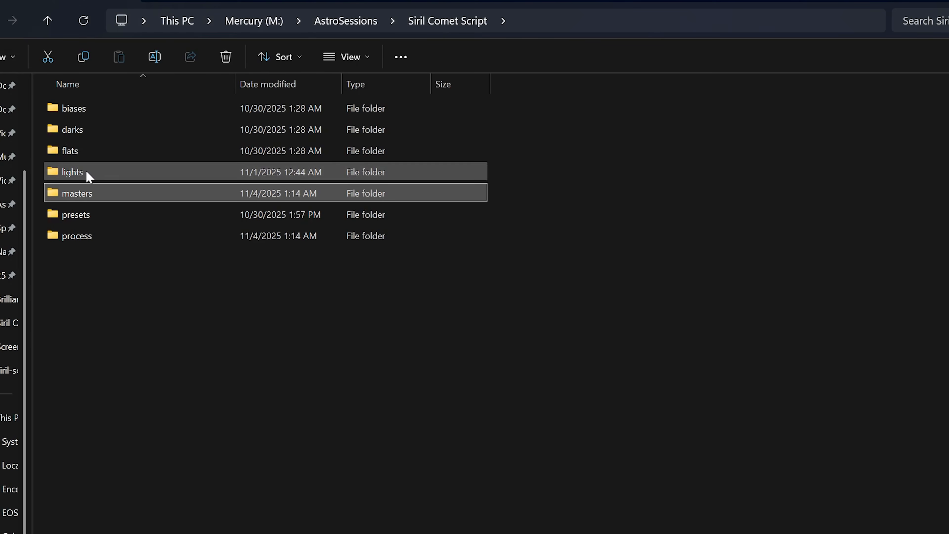
- Open the session's process folder and look through the preprocessed flat files
double_click(80, 237)
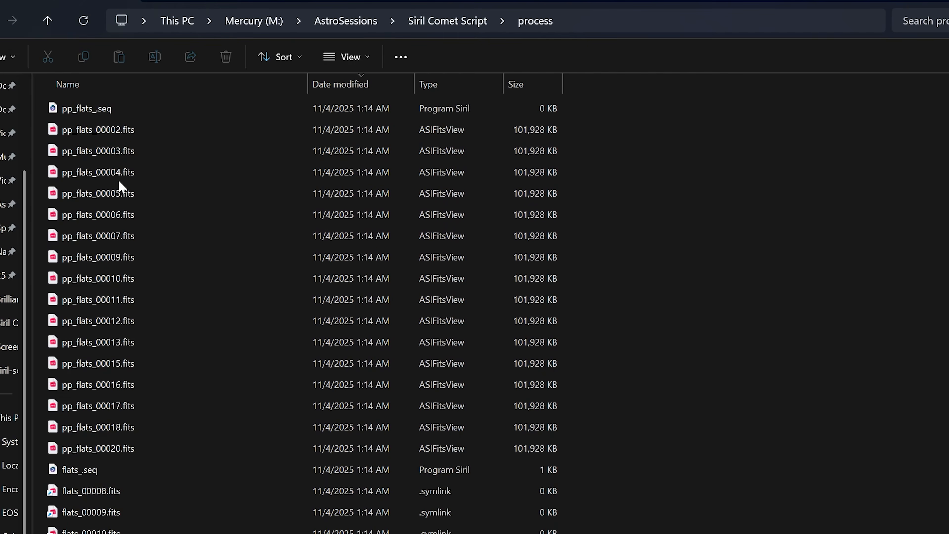
scroll(186, 469, "down", 6)
scroll(187, 473, "up", 5)
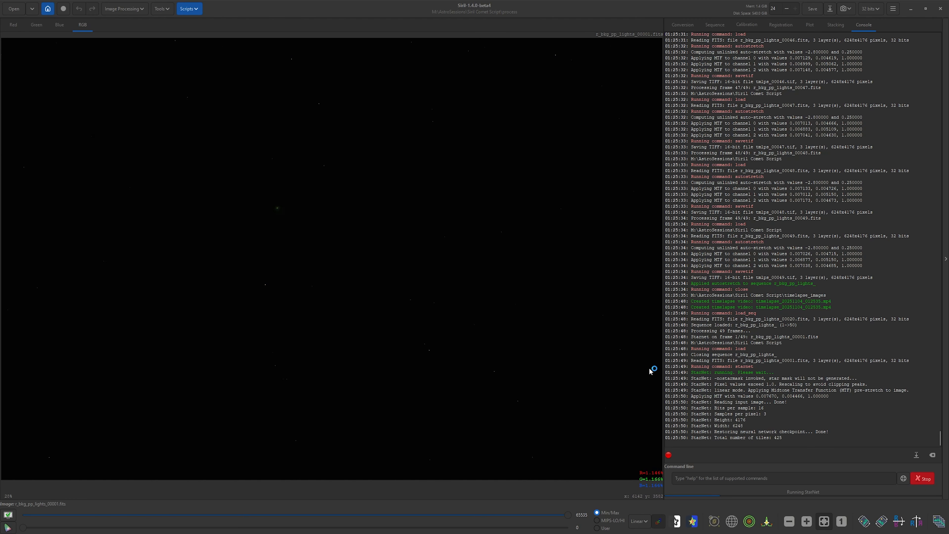
- Change the display mode of the image preview in Siril
left_click(639, 521)
left_click(654, 489)
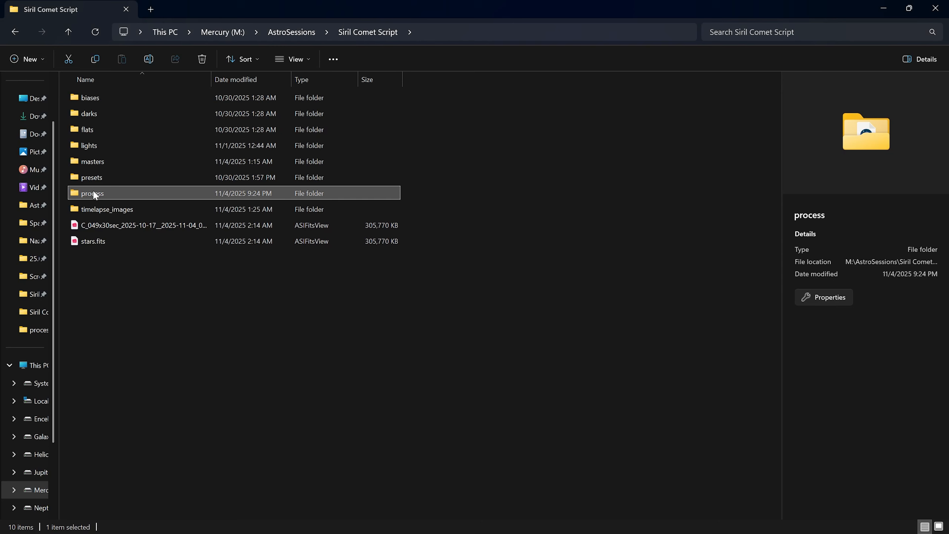
- Inspect lights.fits in the process folder in File Explorer, and return to the Siril Comet Script folder
double_click(94, 189)
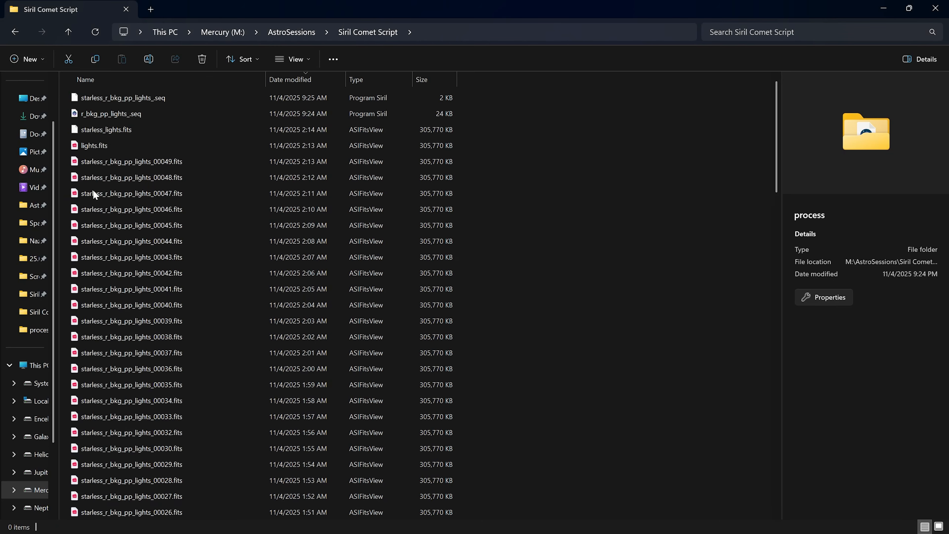
left_click(100, 145)
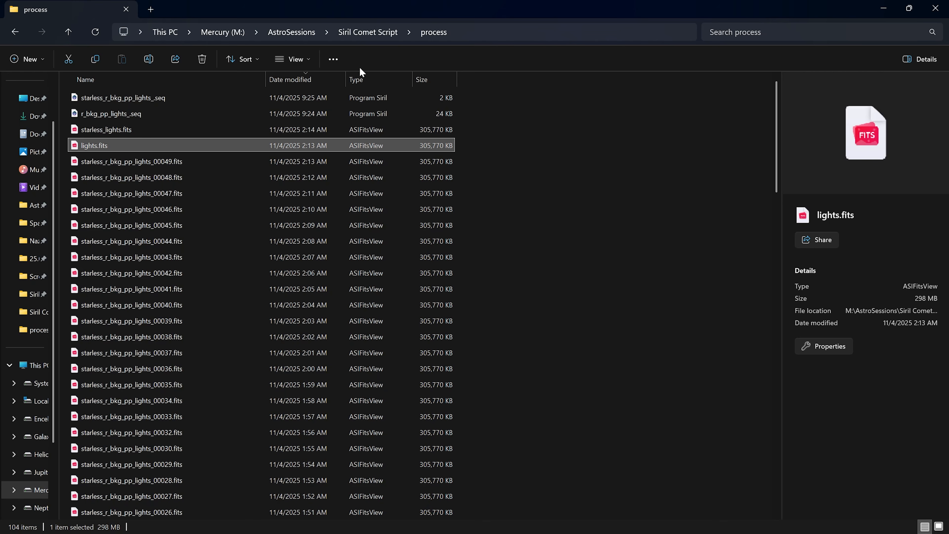
left_click(378, 33)
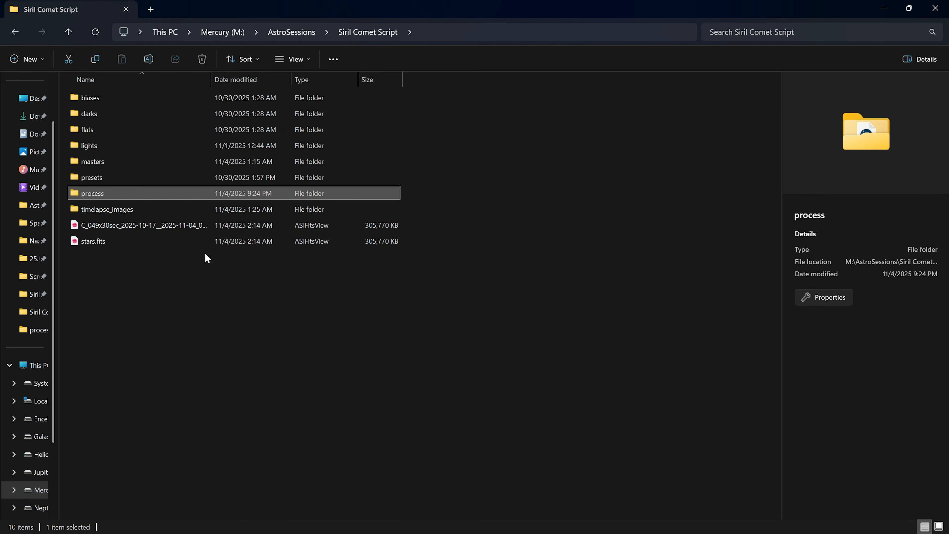
- Load lights.fits from the process folder into Siril, replacing the image already open
double_click(112, 197)
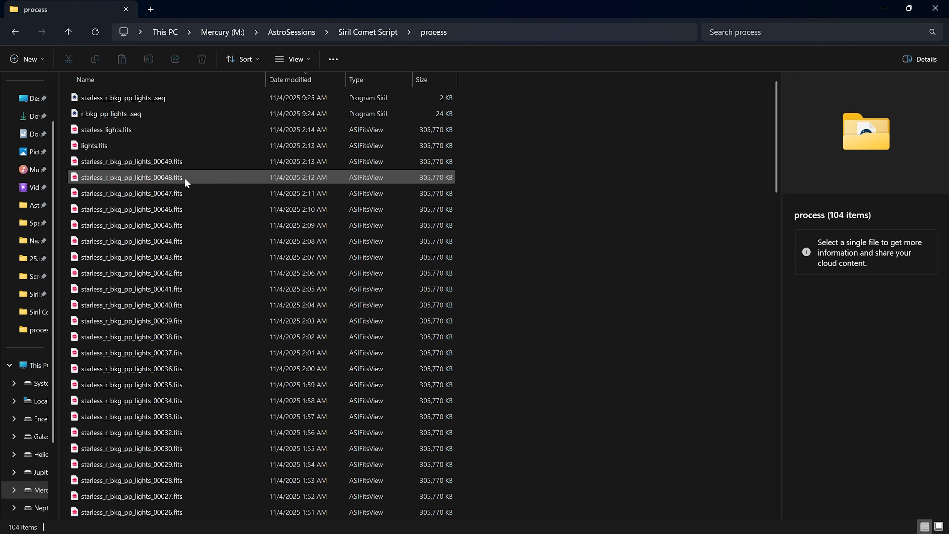
left_click_drag(334, 6, 635, 193)
left_click_drag(548, 335, 221, 190)
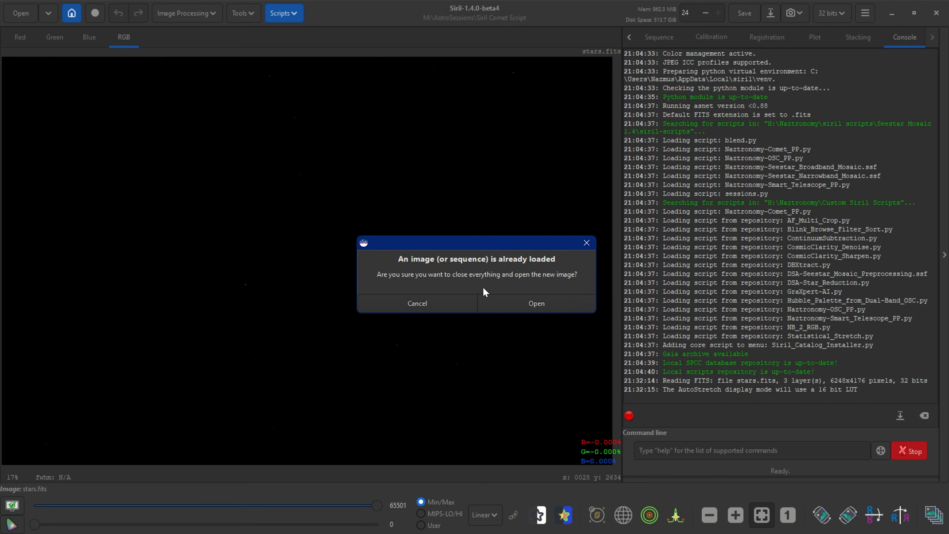
left_click(530, 303)
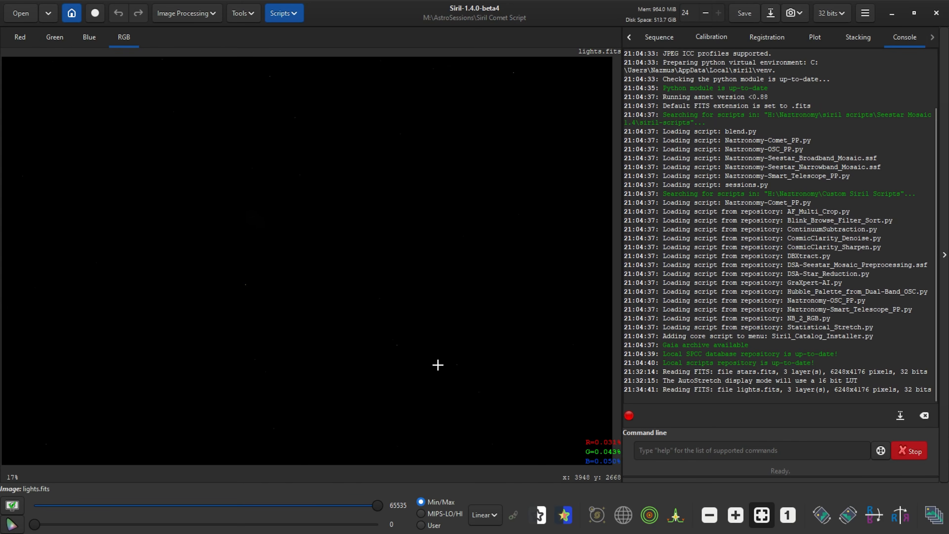
- Display lights.fits with AutoStretch and examine the stars and the comet's head and tail up close
left_click(494, 522)
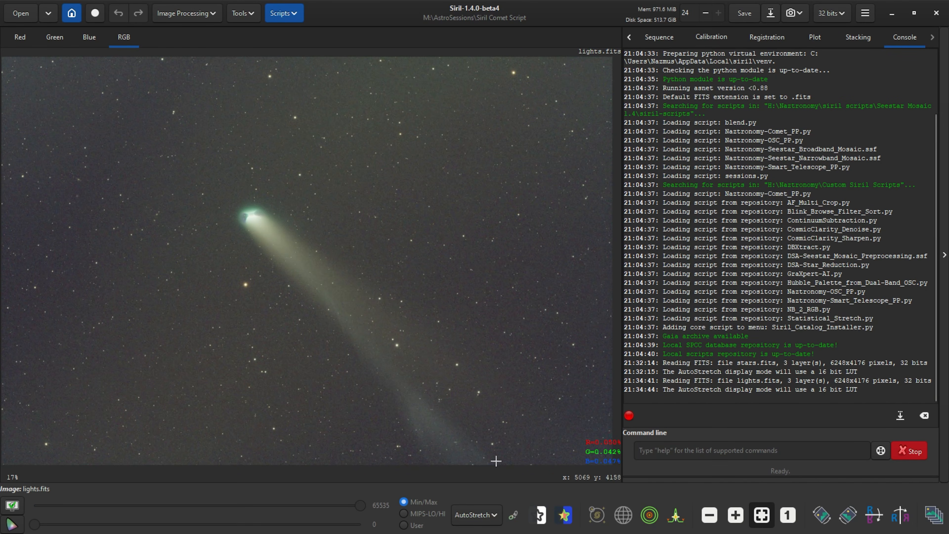
scroll(176, 290, "up", 5)
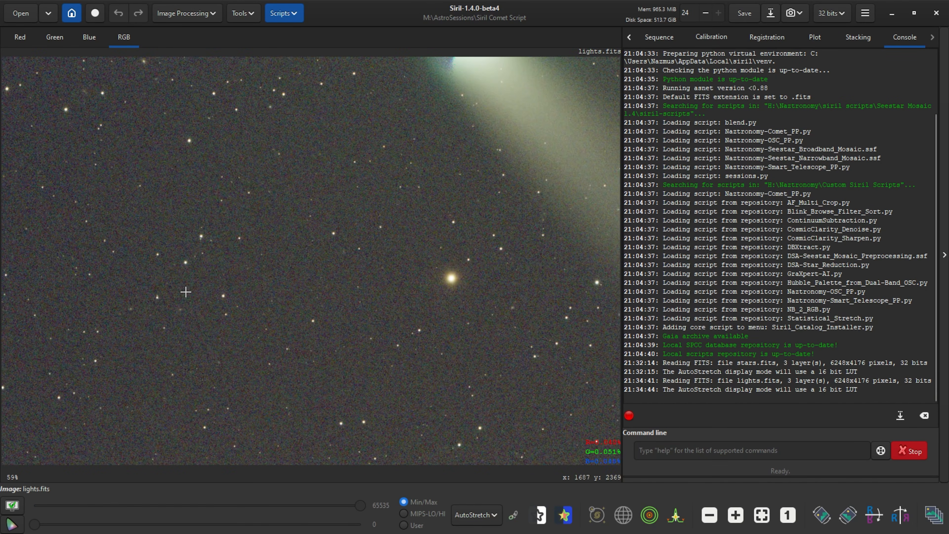
scroll(282, 355, "down", 2)
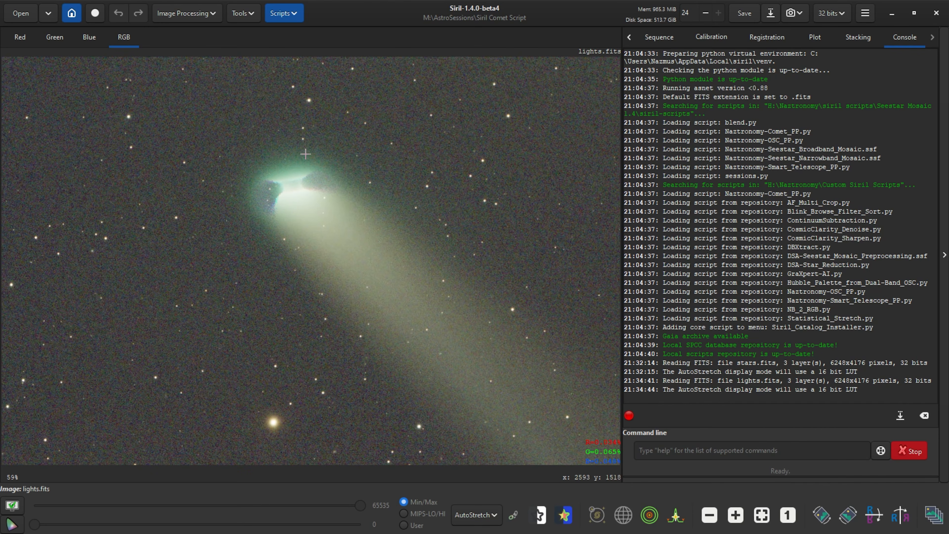
scroll(295, 167, "up", 2)
scroll(336, 232, "down", 3)
scroll(355, 264, "down", 3)
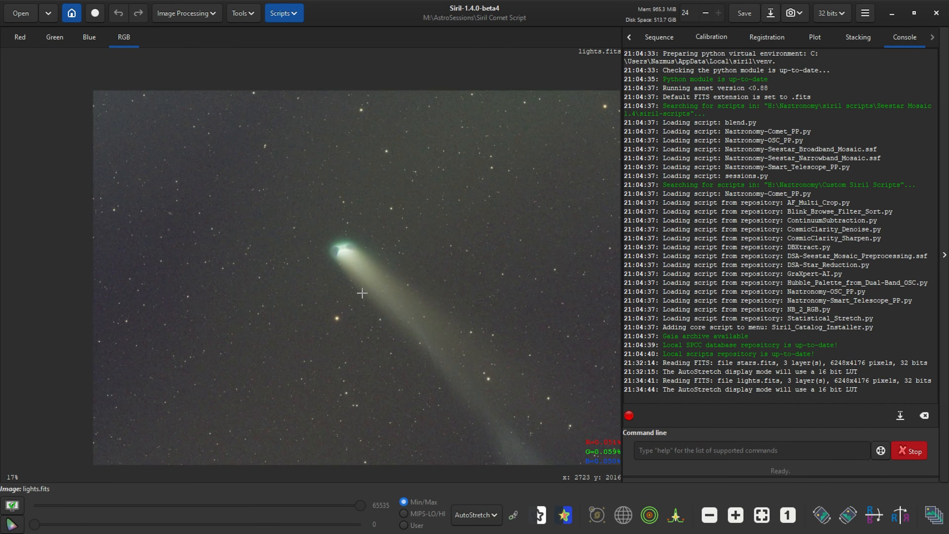
left_click_drag(473, 289, 435, 307)
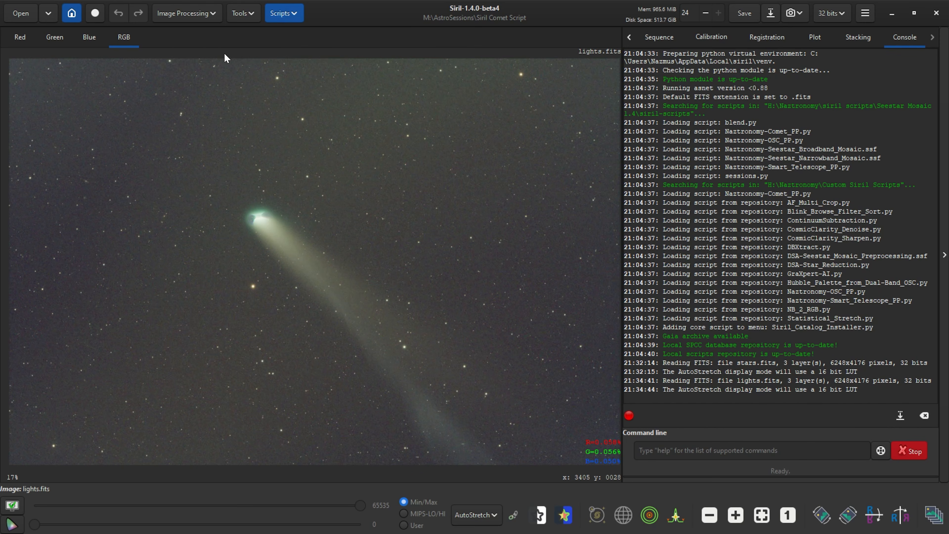
- Open the Image Plate Solver for lights.fits
left_click(249, 17)
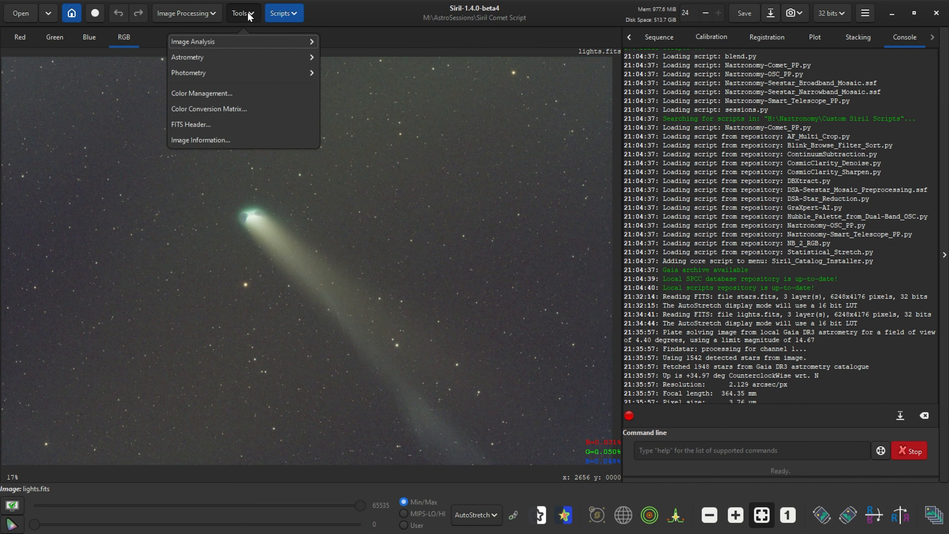
left_click(191, 56)
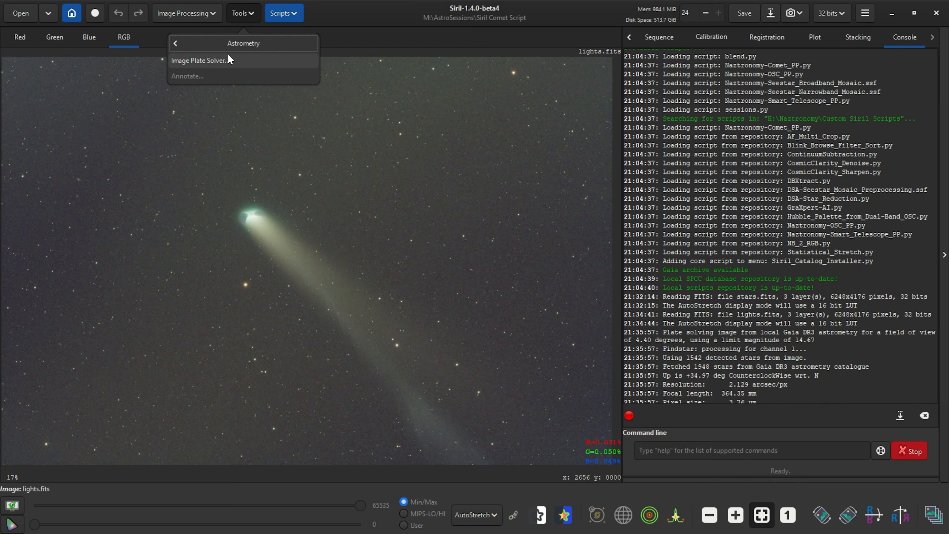
left_click(211, 60)
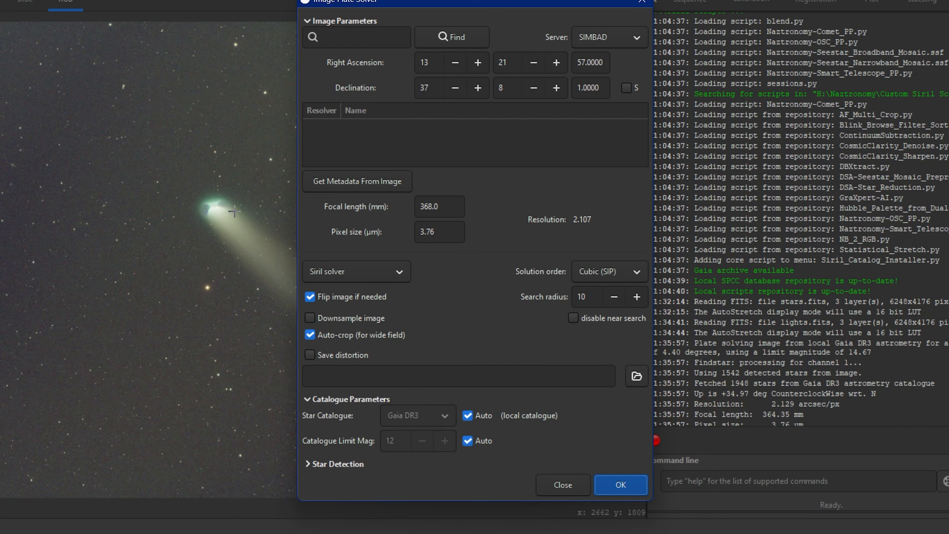
- Try the local Astrometry.net solver with position and sampling ignored, and return to the Siril solver
left_click(368, 274)
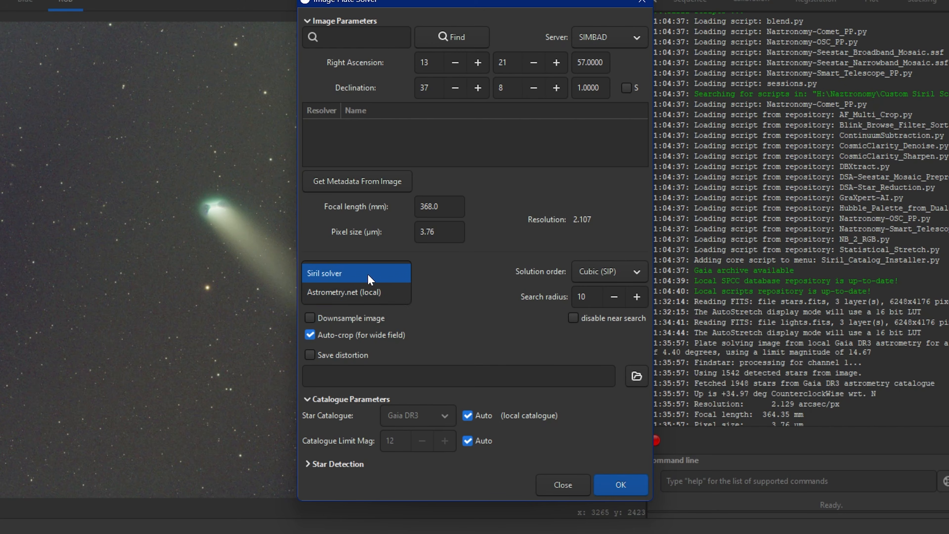
left_click(360, 296)
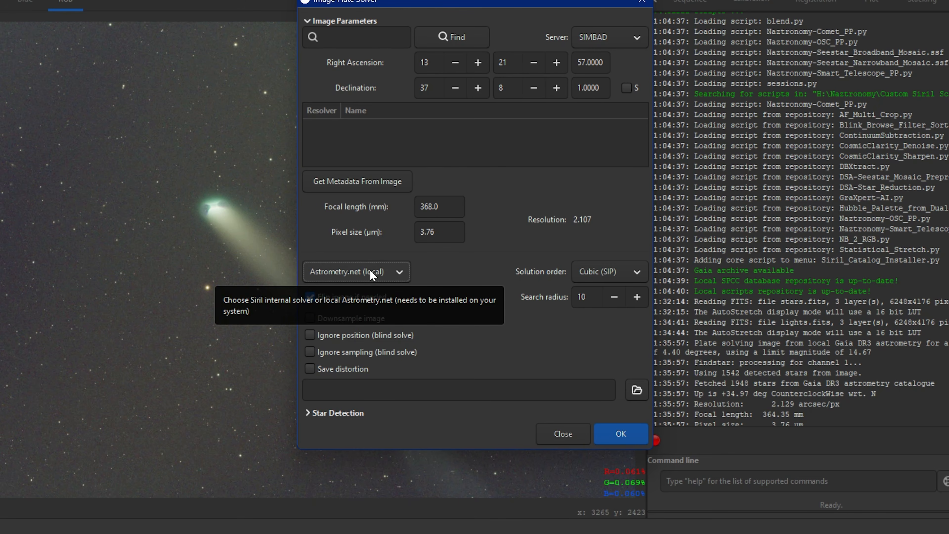
left_click(378, 338)
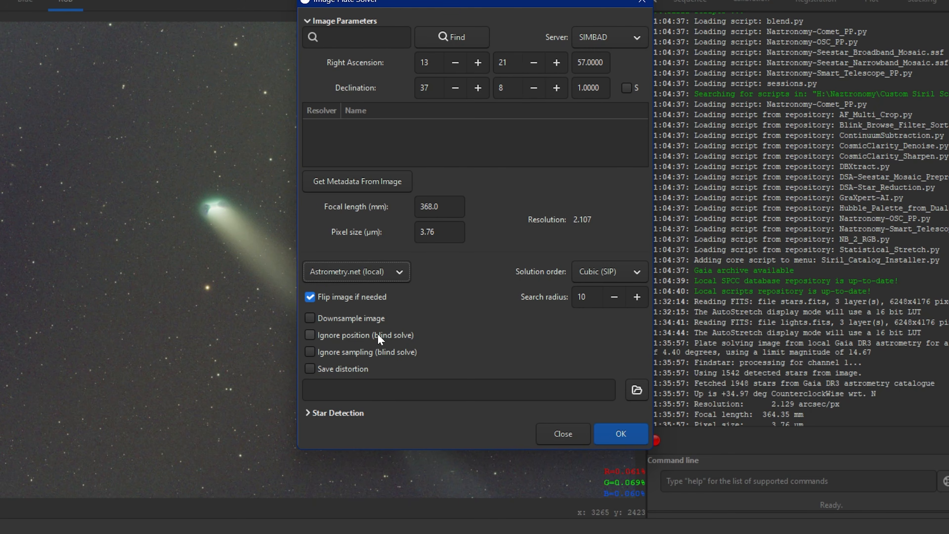
left_click(356, 351)
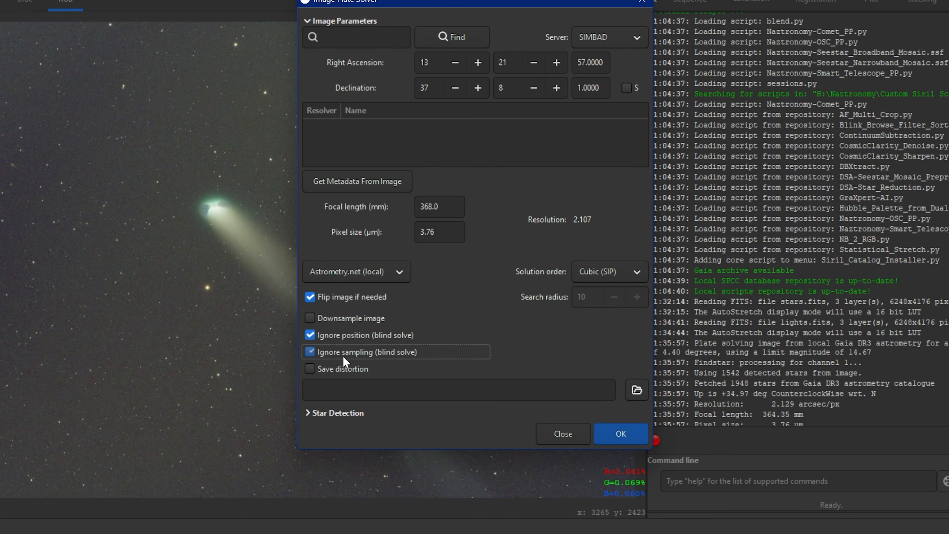
left_click(385, 272)
left_click(349, 256)
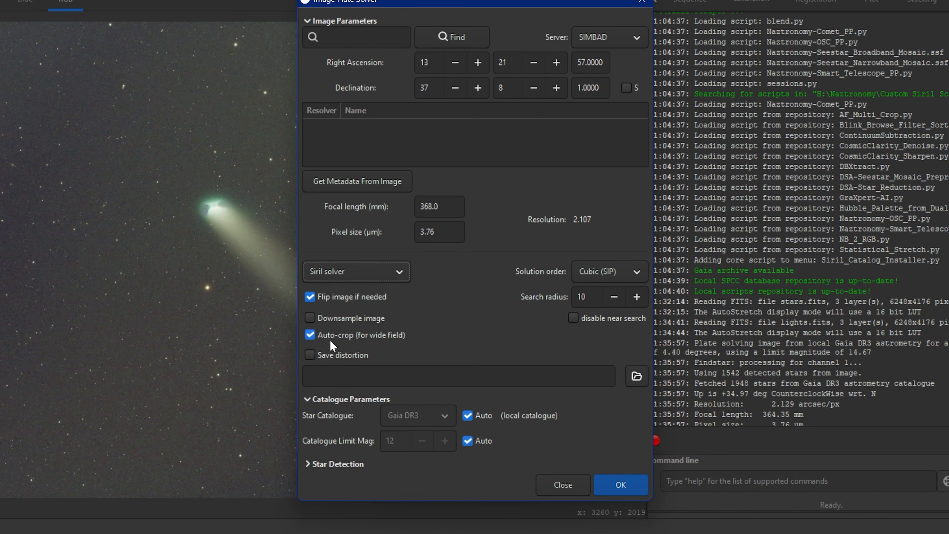
- Disable flipping the image if needed and plate-solve lights.fits with the Siril solver
left_click(309, 298)
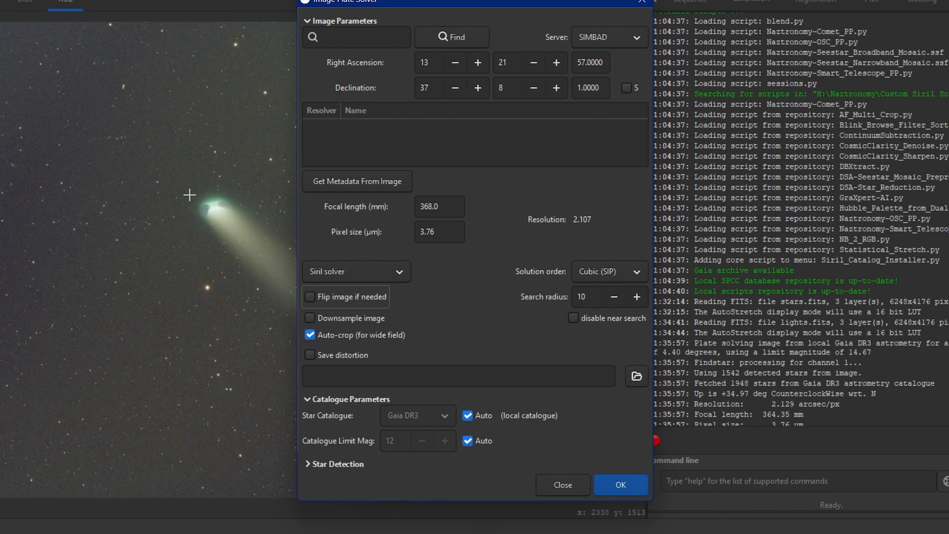
left_click(626, 487)
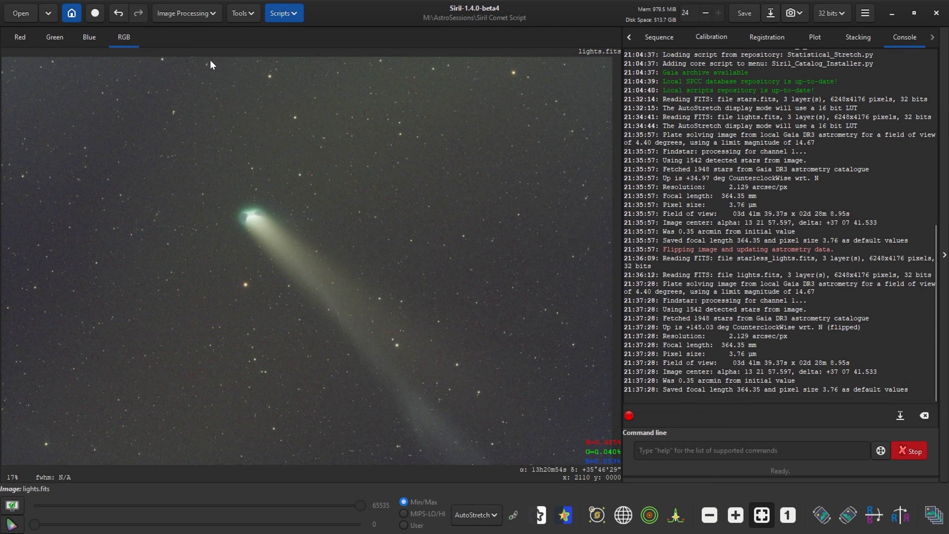
- Open Spectrophotometric Color Calibration for the plate-solved image and move its window clear of the console
left_click(205, 16)
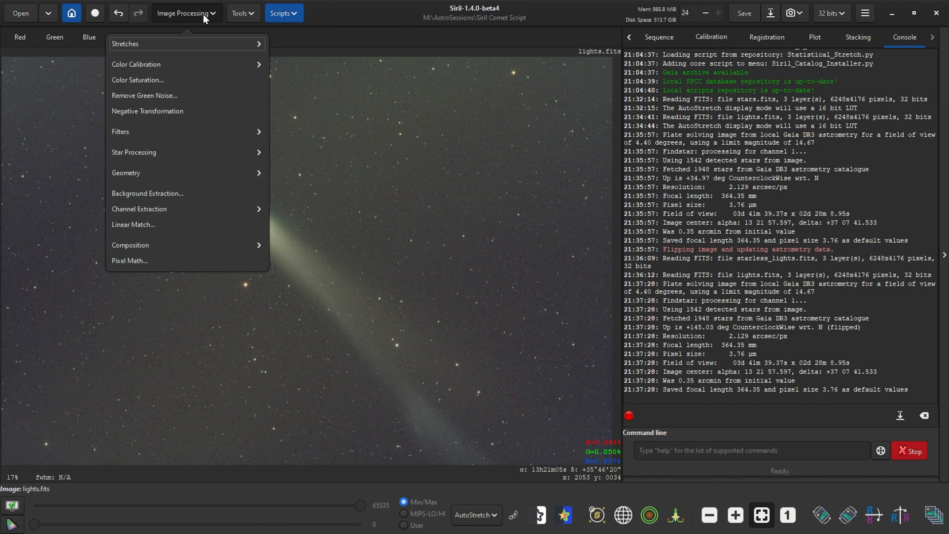
left_click(163, 62)
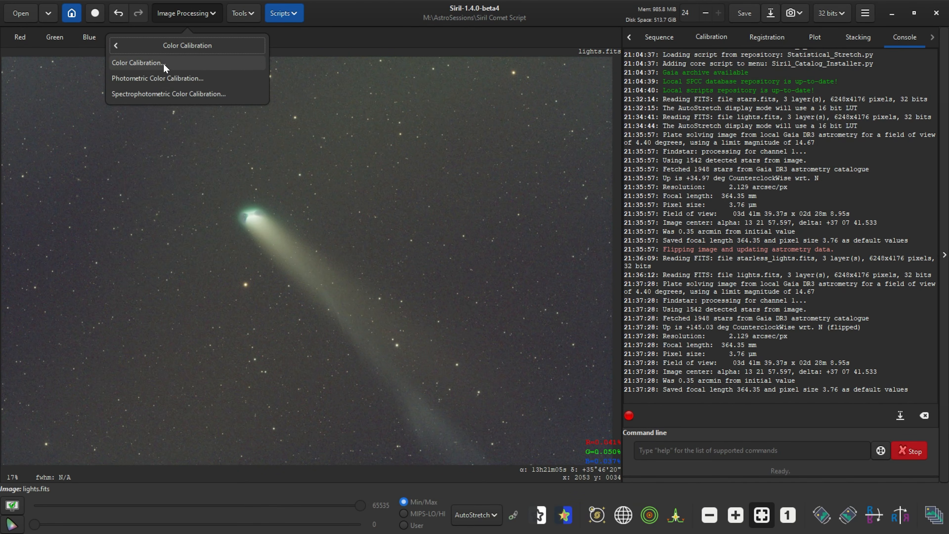
left_click(157, 93)
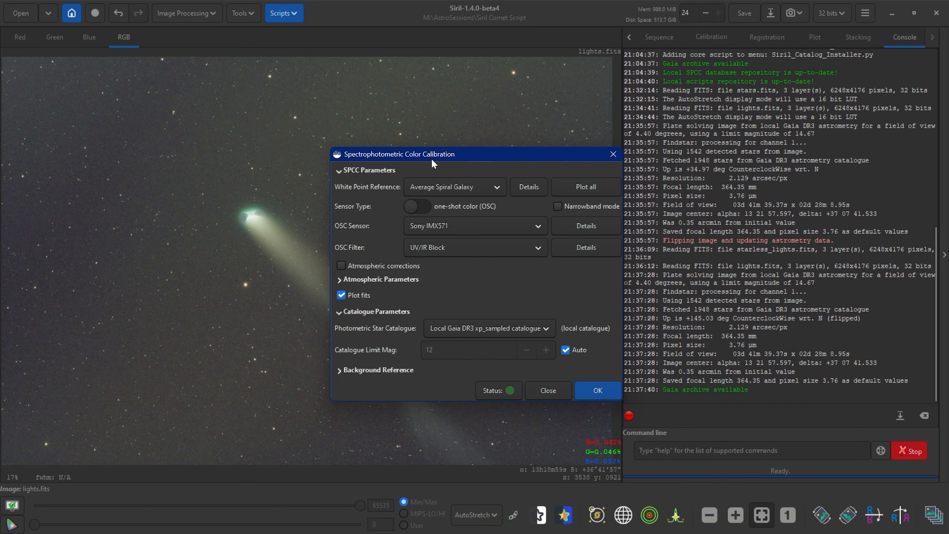
left_click_drag(432, 163, 347, 125)
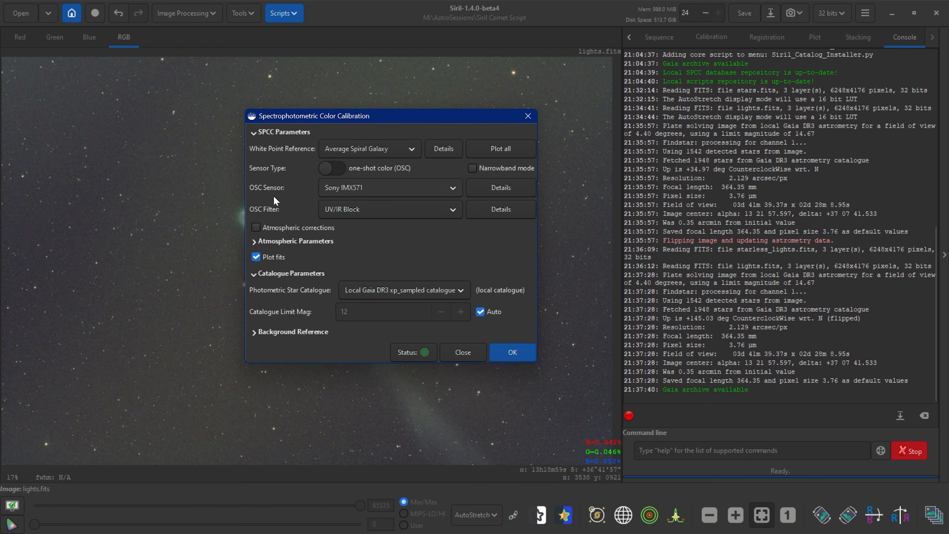
- Look through the available OSC sensors and keep Sony IMX571
left_click(356, 187)
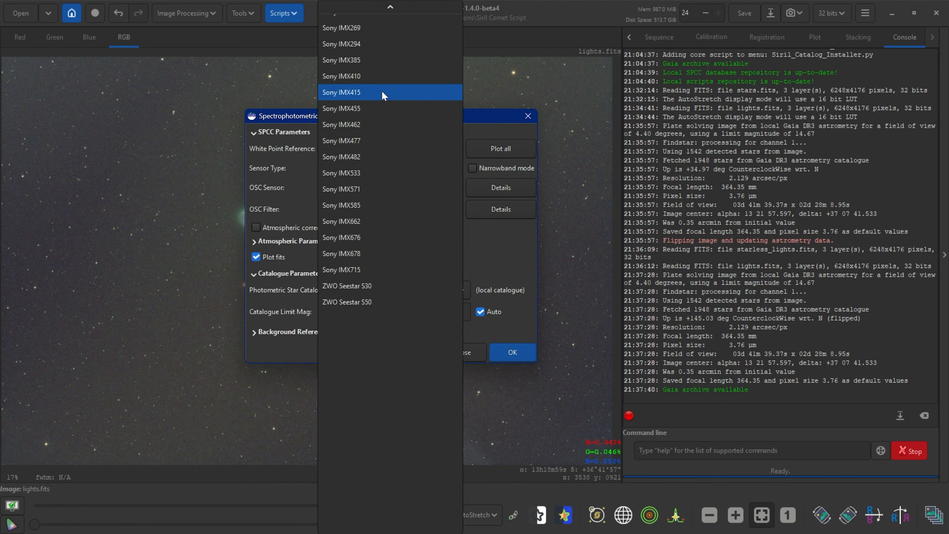
scroll(378, 113, "up", 4)
scroll(398, 107, "up", 5)
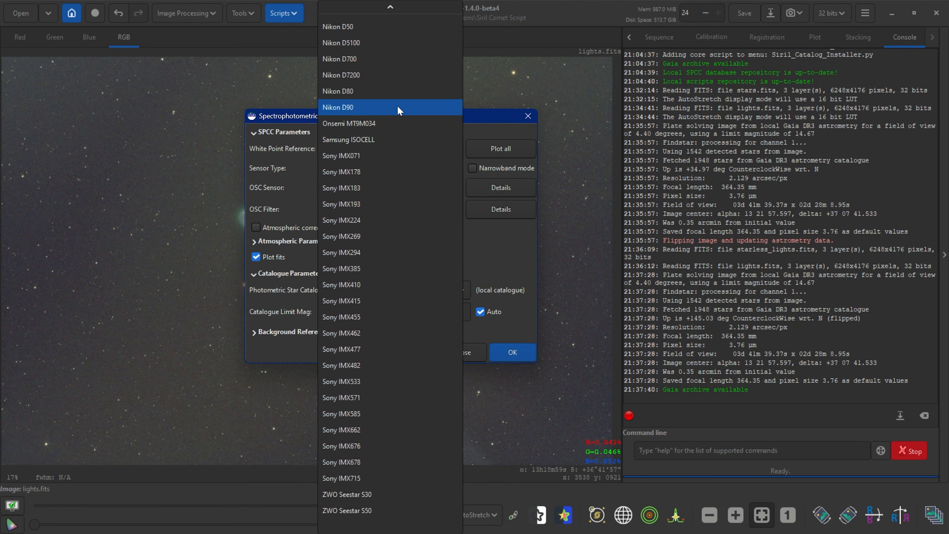
scroll(411, 115, "down", 1)
left_click(503, 118)
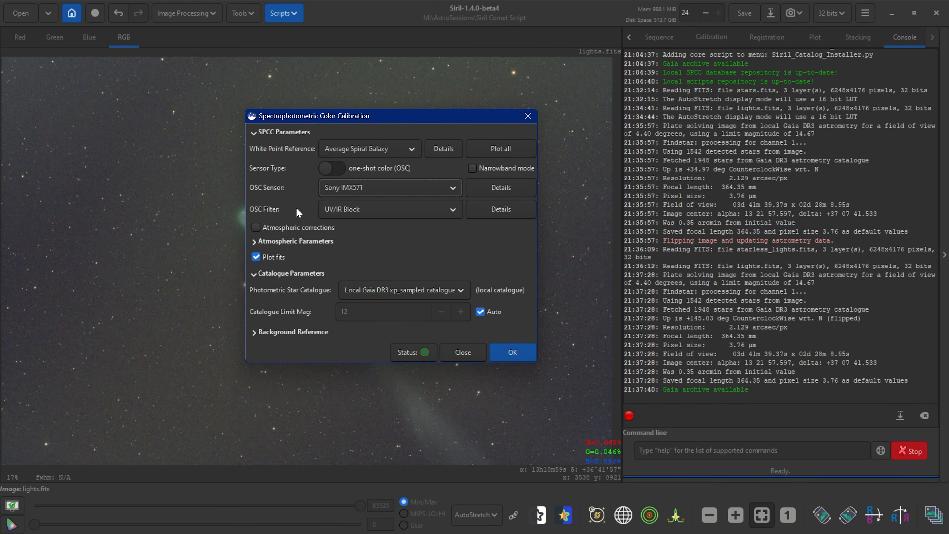
- Choose UV/IR Block as the OSC filter and run the spectrophotometric color calibration
left_click(353, 210)
left_click(340, 207)
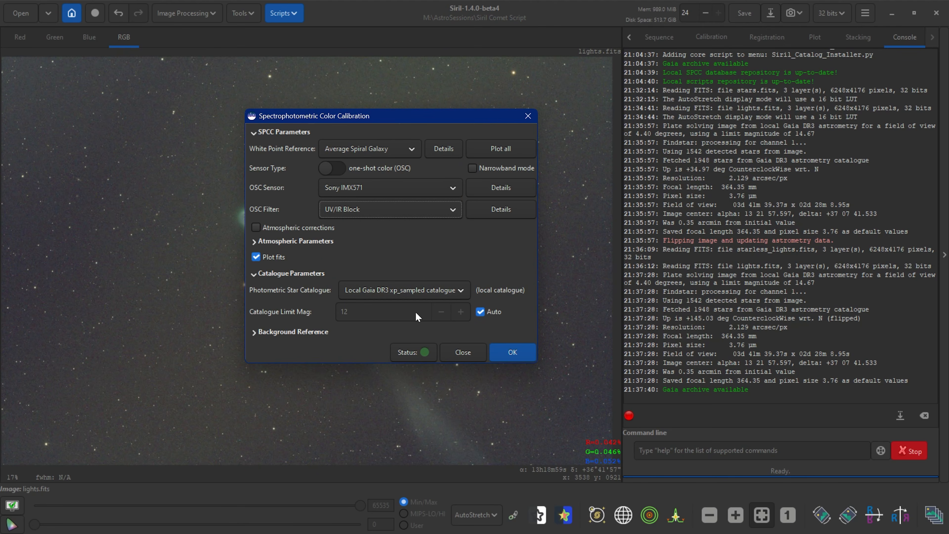
left_click(510, 351)
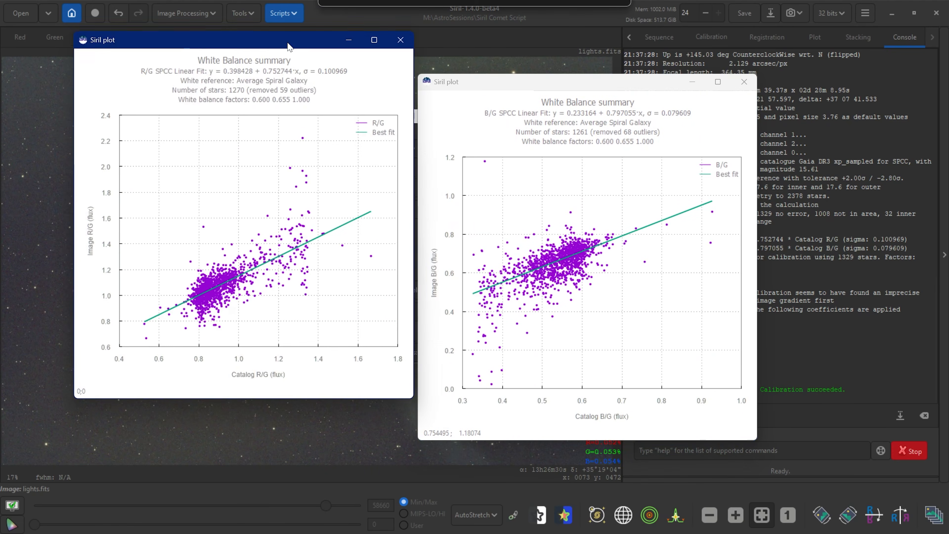
- Line up the R/G white balance plot beside the B/G plot, and close the B/G plot
left_click_drag(288, 45, 280, 87)
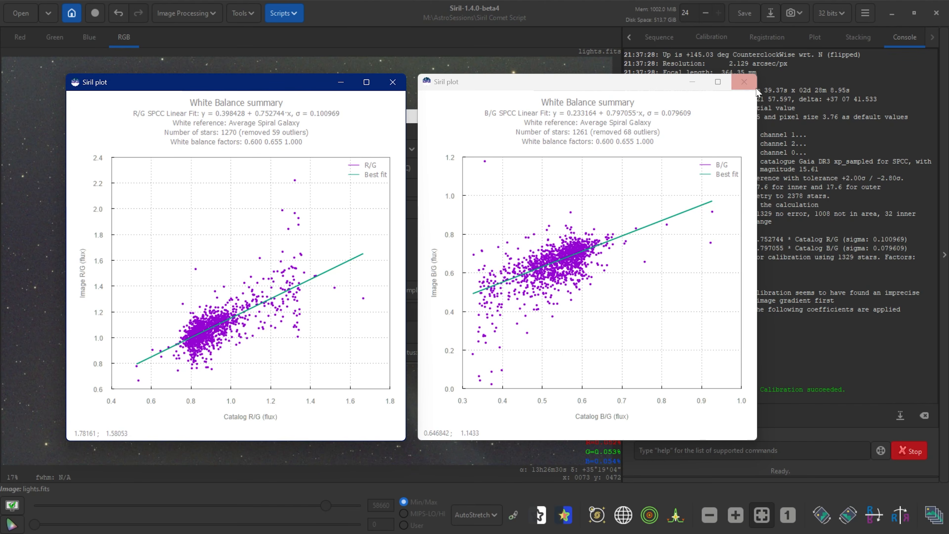
left_click(745, 83)
left_click(744, 82)
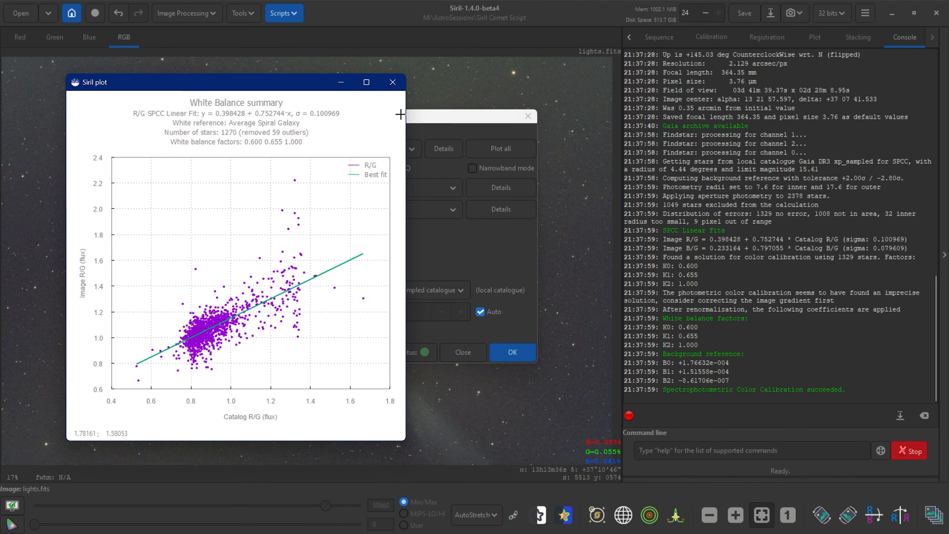
- Close the R/G white balance plot and the Spectrophotometric Color Calibration window
left_click(393, 82)
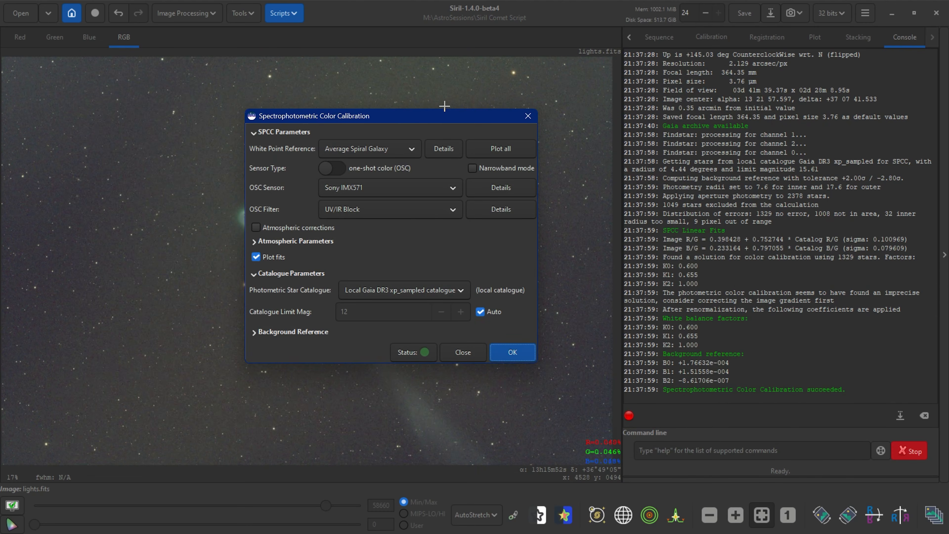
left_click_drag(448, 117, 400, 83)
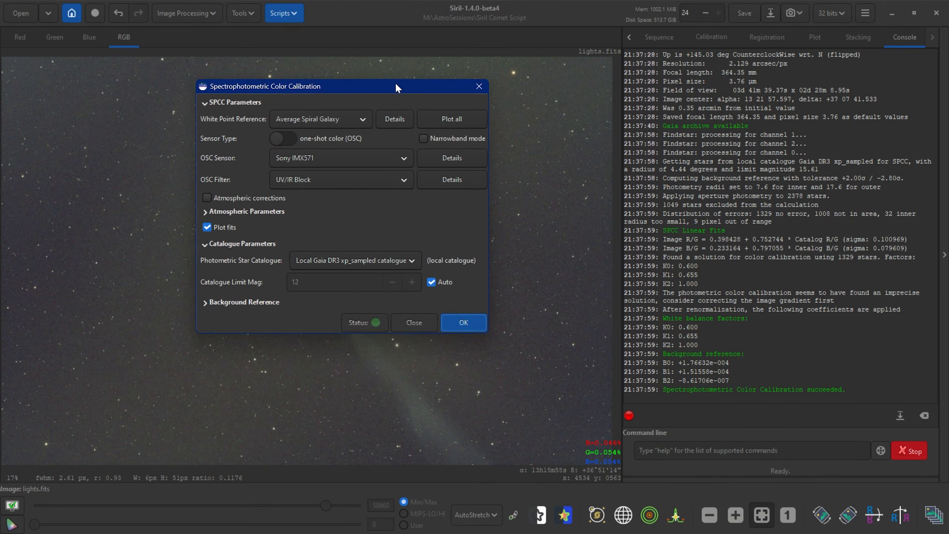
left_click(480, 82)
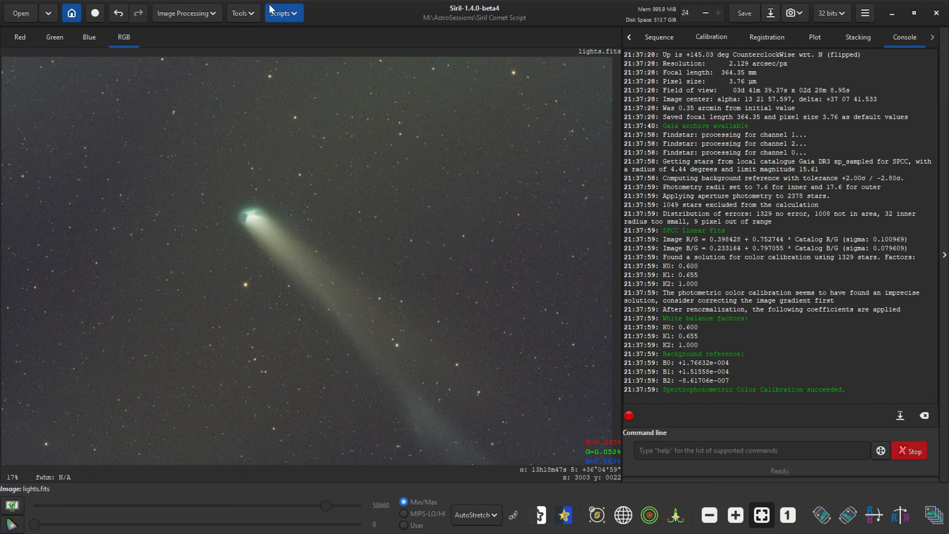
- Run StarNet star removal on the calibrated image with pre-stretch linear image and star mask generation enabled
left_click(191, 13)
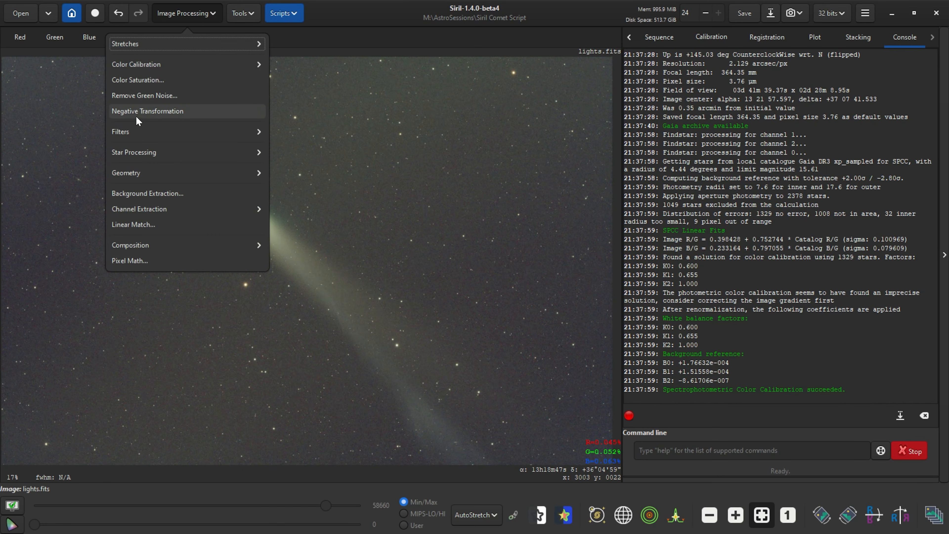
left_click(131, 157)
left_click(129, 63)
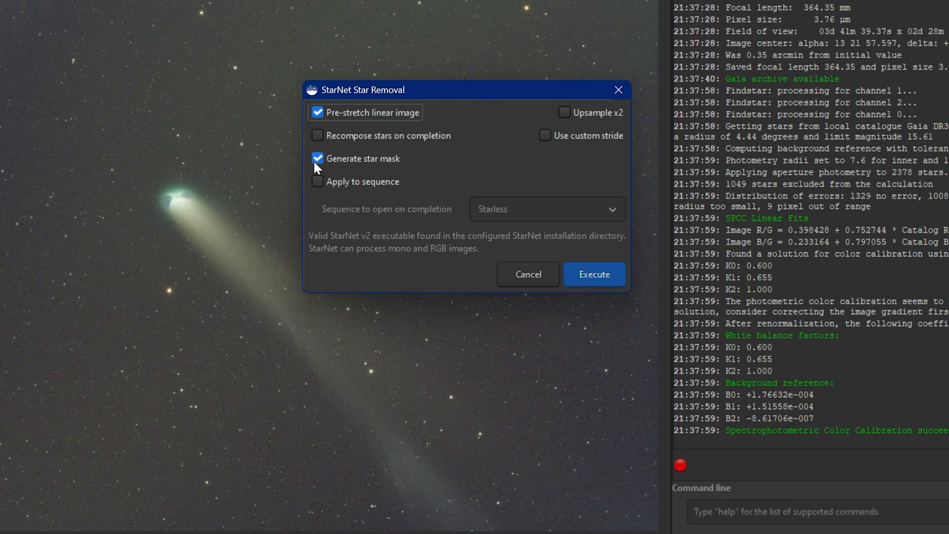
left_click(592, 277)
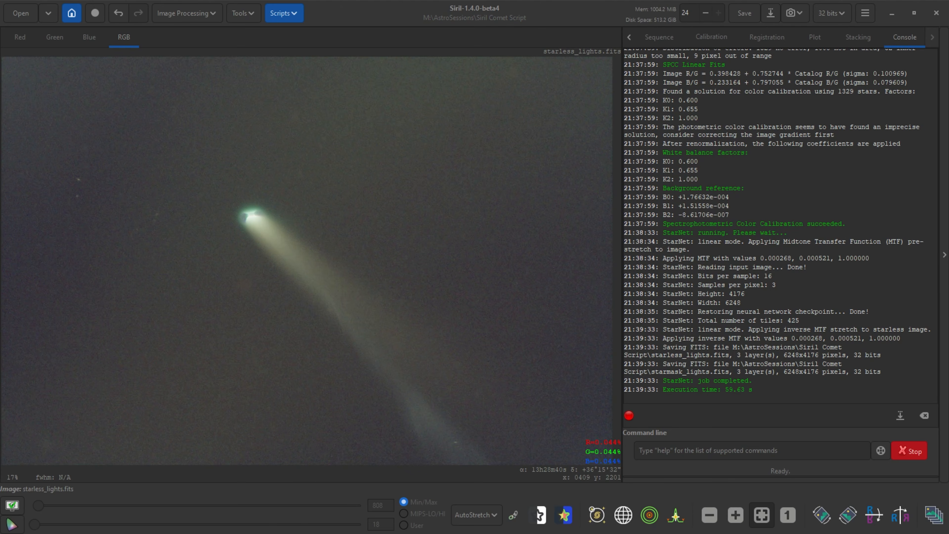
- Switch to File Explorer, locate starmask_lights.fits in the Siril Comet Script folder, and open it in Siril in place of the loaded image
key("alt+Tab")
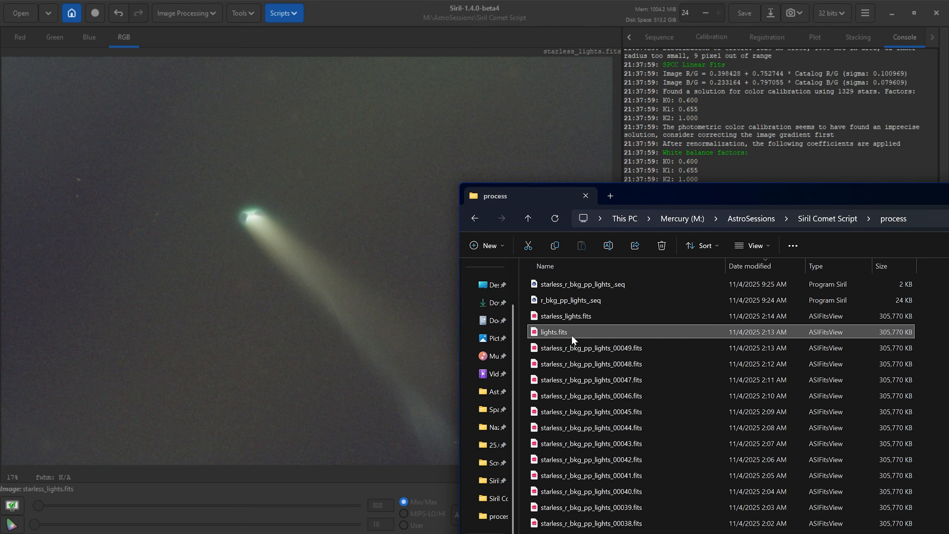
left_click(751, 265)
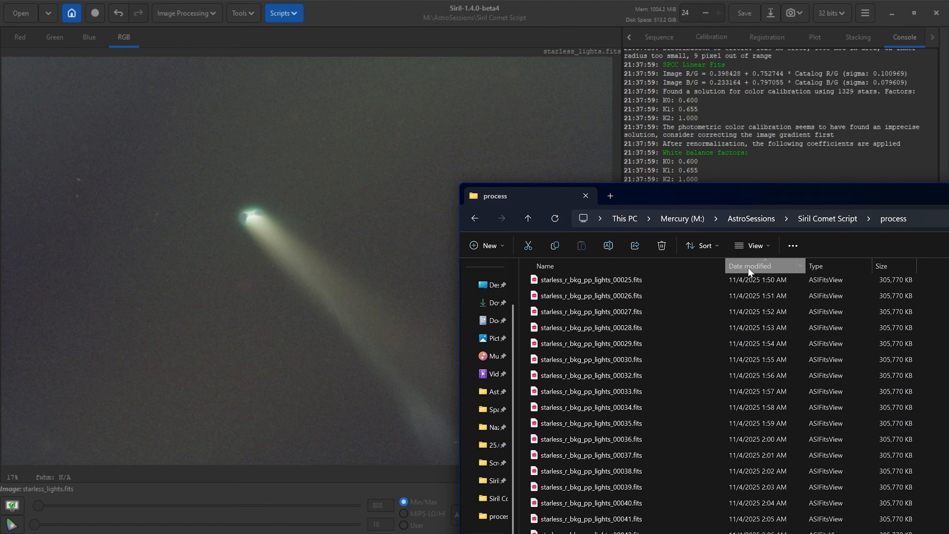
left_click(748, 267)
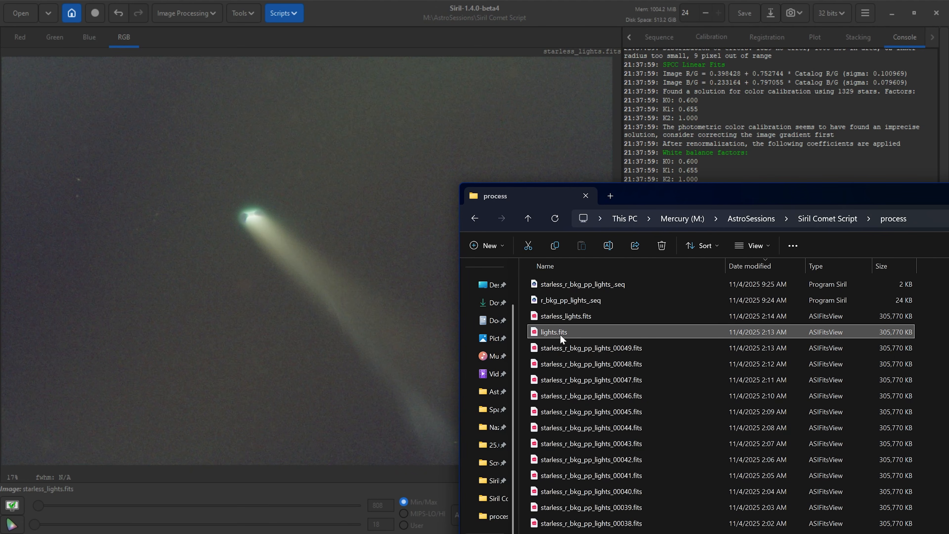
left_click(561, 315)
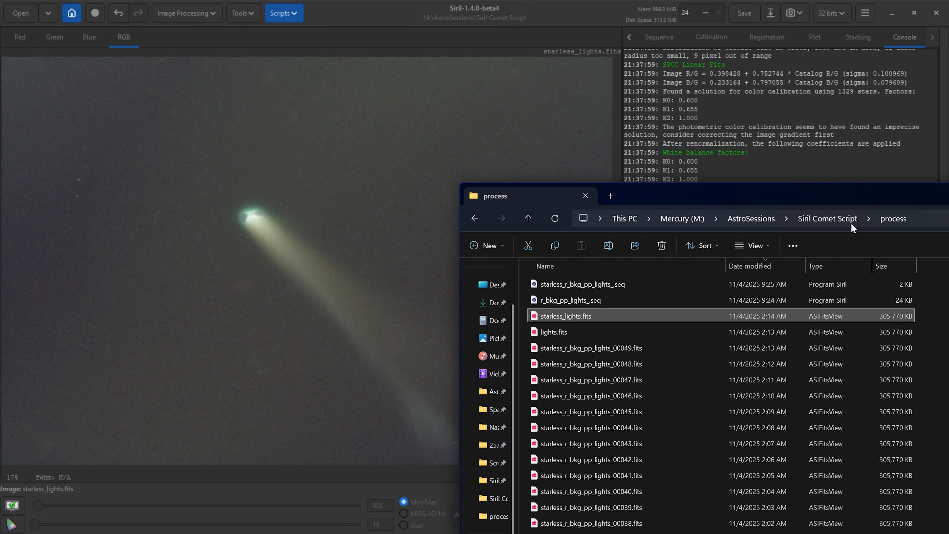
left_click(837, 220)
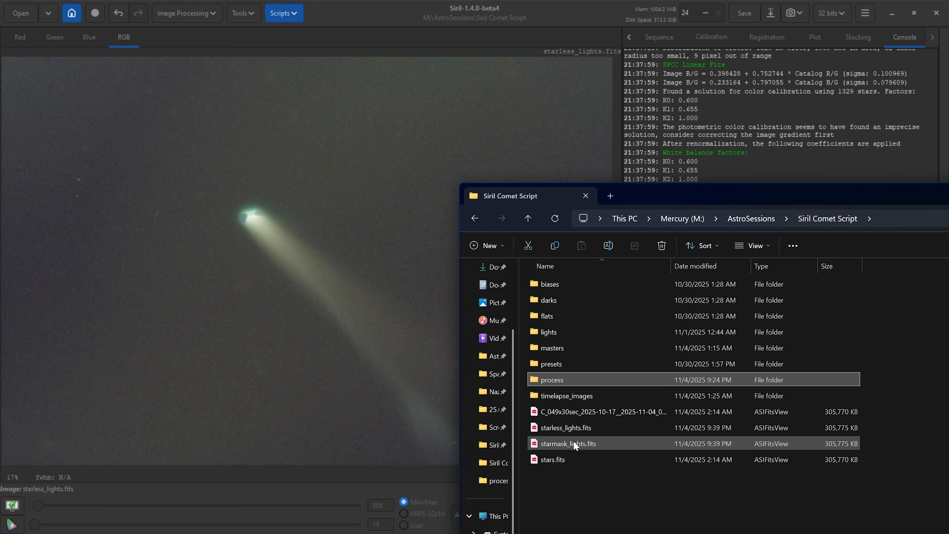
left_click(569, 442)
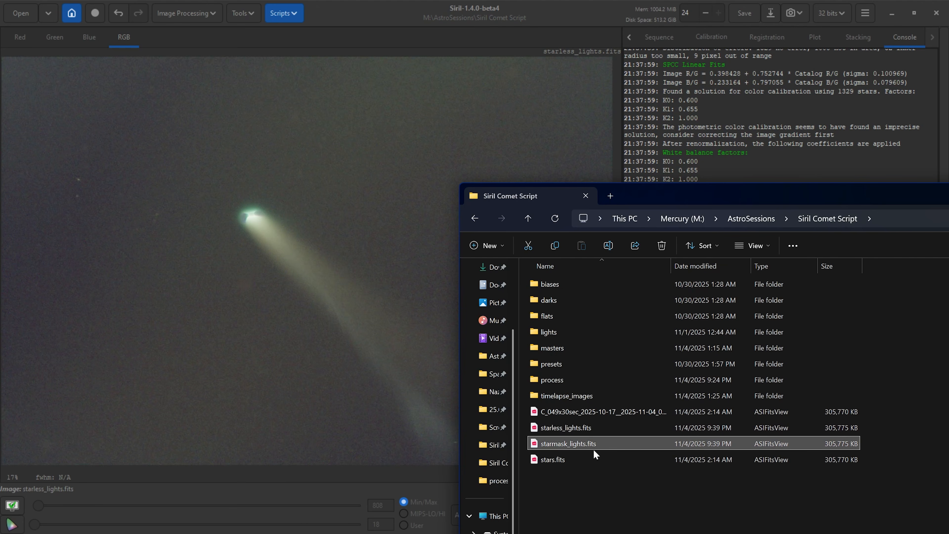
left_click_drag(235, 211, 235, 211)
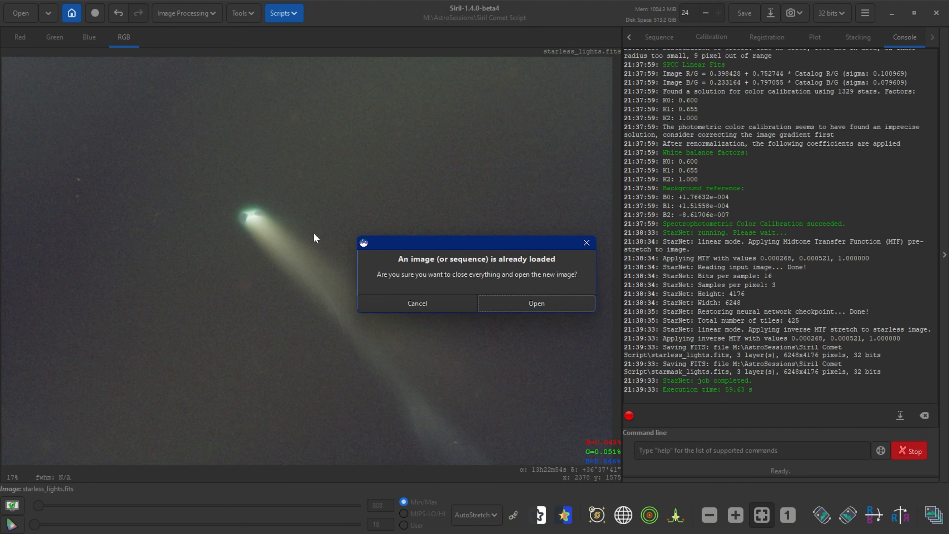
left_click(533, 308)
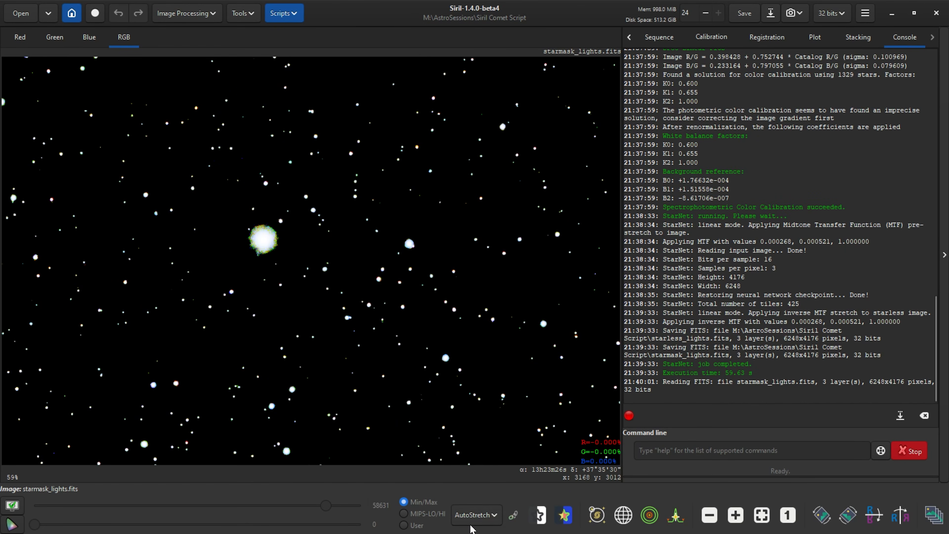
- Set the star mask's display mode to Linear and inspect the stars up close
left_click(473, 515)
left_click(478, 397)
scroll(310, 288, "up", 5)
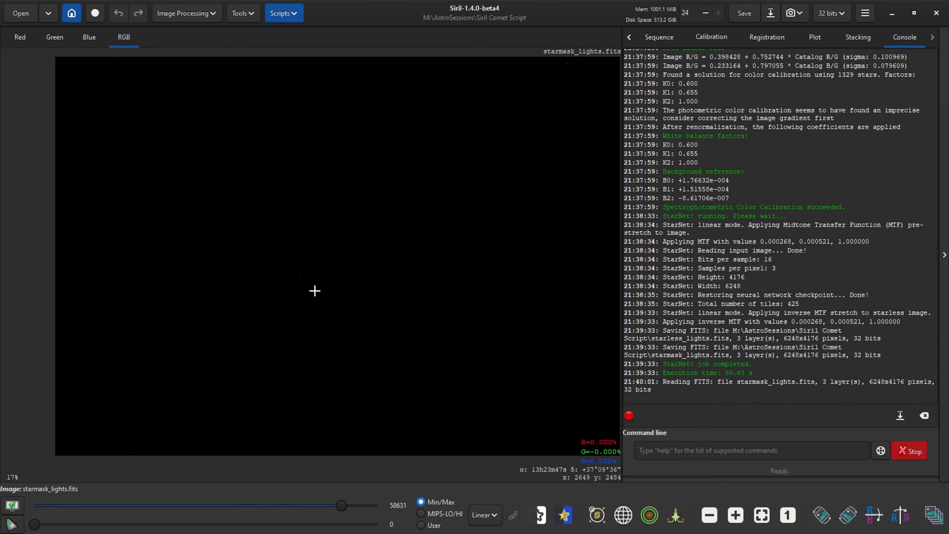
scroll(409, 309, "down", 6)
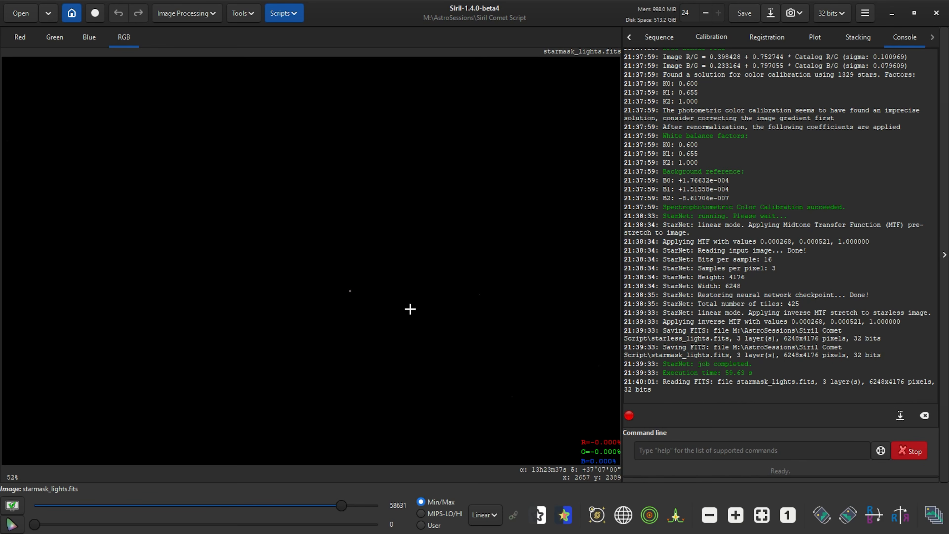
left_click_drag(514, 282, 359, 273)
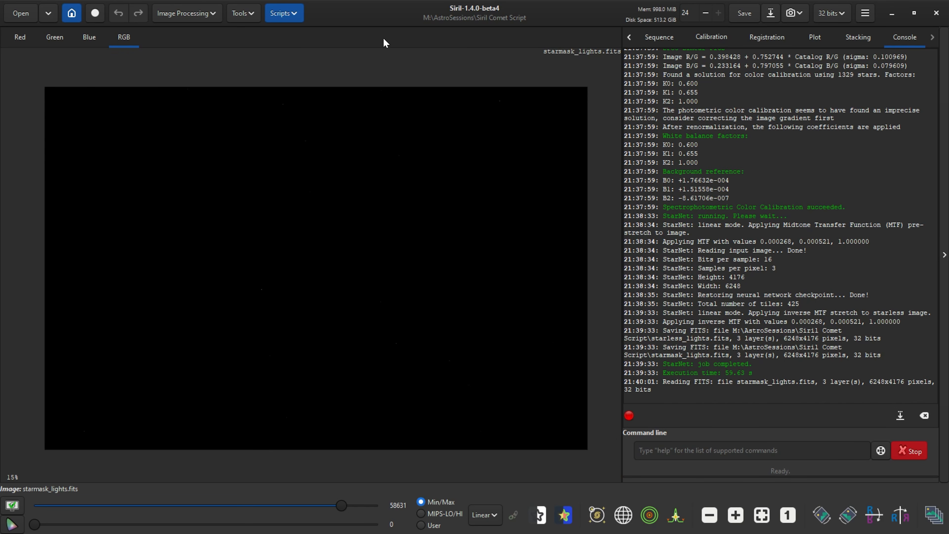
- Change the working directory to the process folder inside Siril Comet Script
left_click(71, 13)
left_click(336, 202)
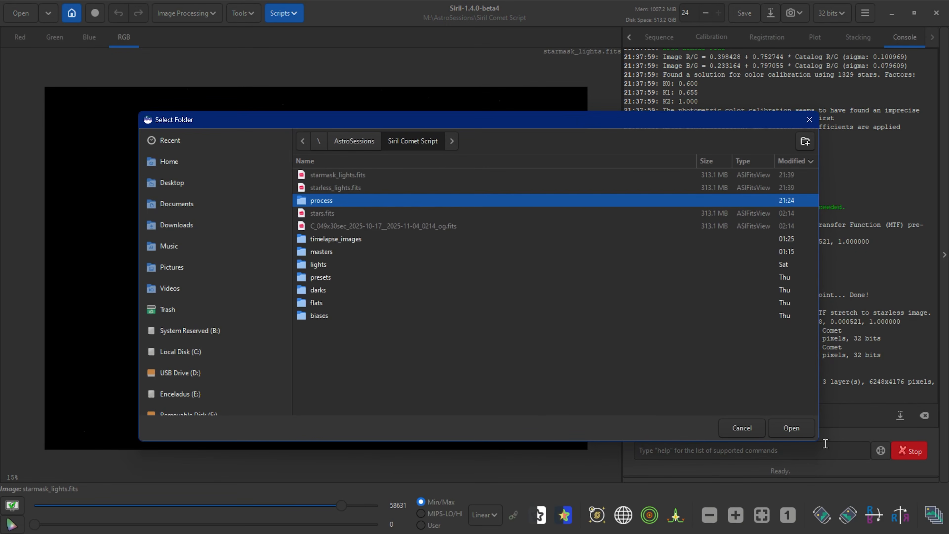
left_click(801, 427)
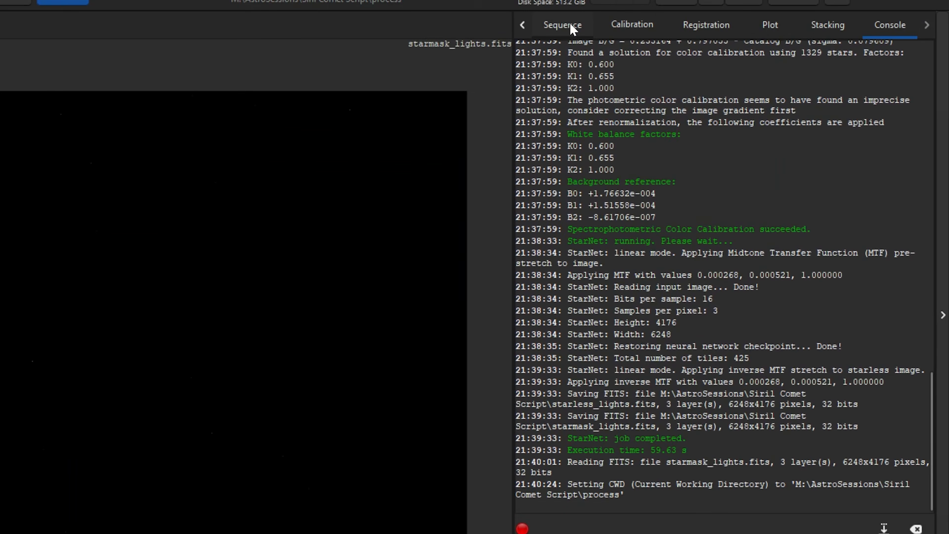
- Search the folder for sequences, load r_bkg_pp_lights_.seq, and display it with AutoStretch
left_click(665, 37)
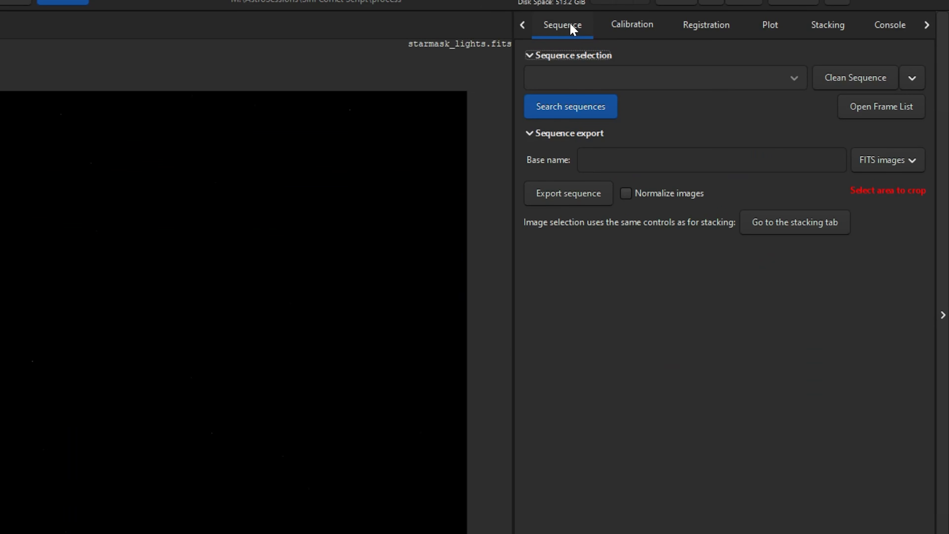
left_click(562, 112)
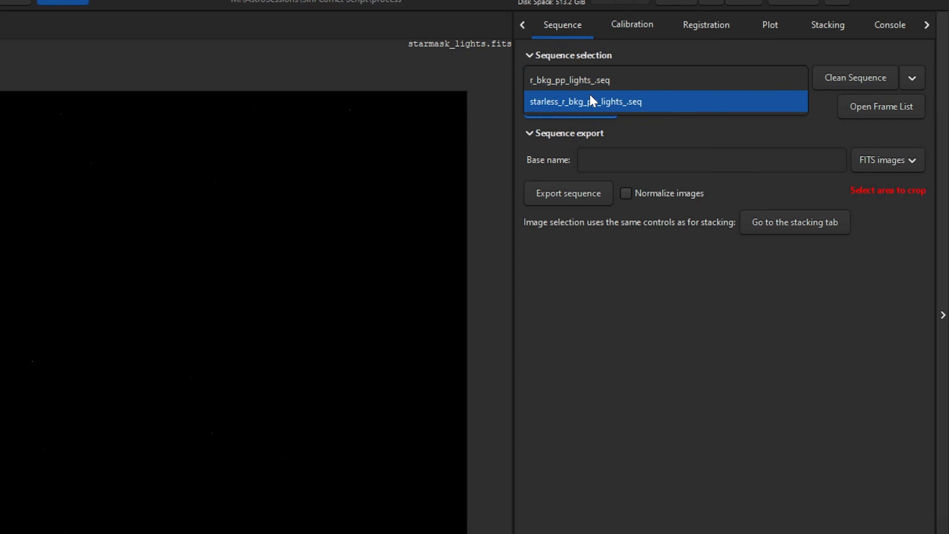
left_click(552, 85)
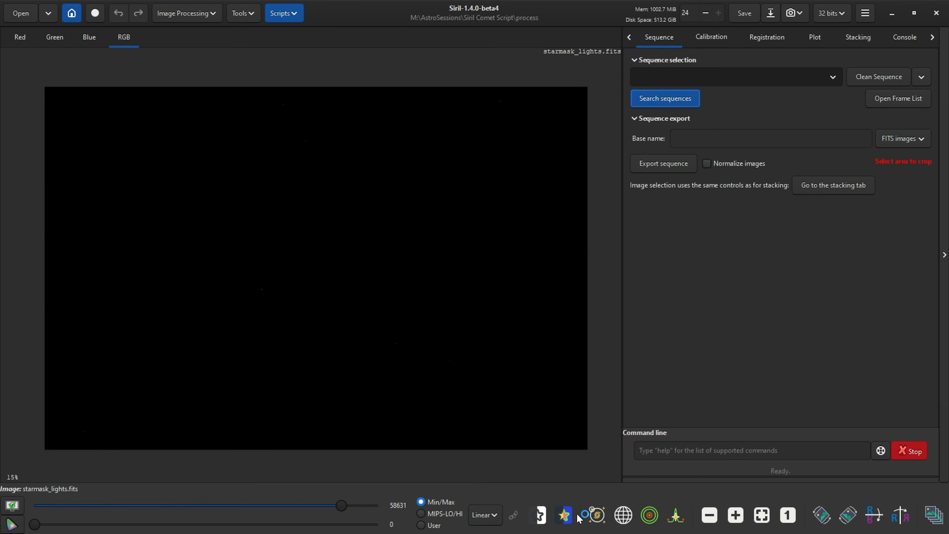
left_click(482, 515)
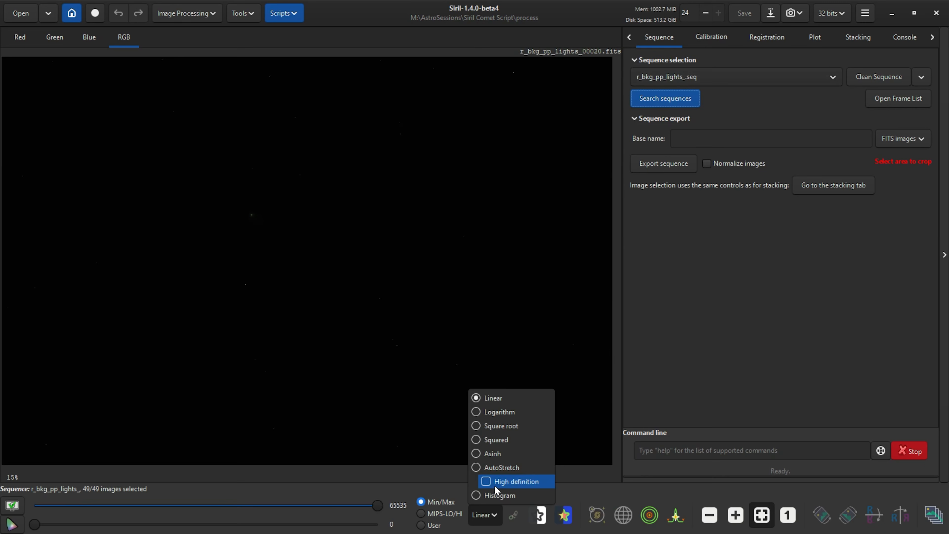
left_click(494, 468)
- Review r_bkg_pp_lights_00038.fits and r_bkg_pp_lights_00050.fits from the frame list to compare the comet's position, and close the list
left_click(893, 97)
scroll(491, 312, "down", 2)
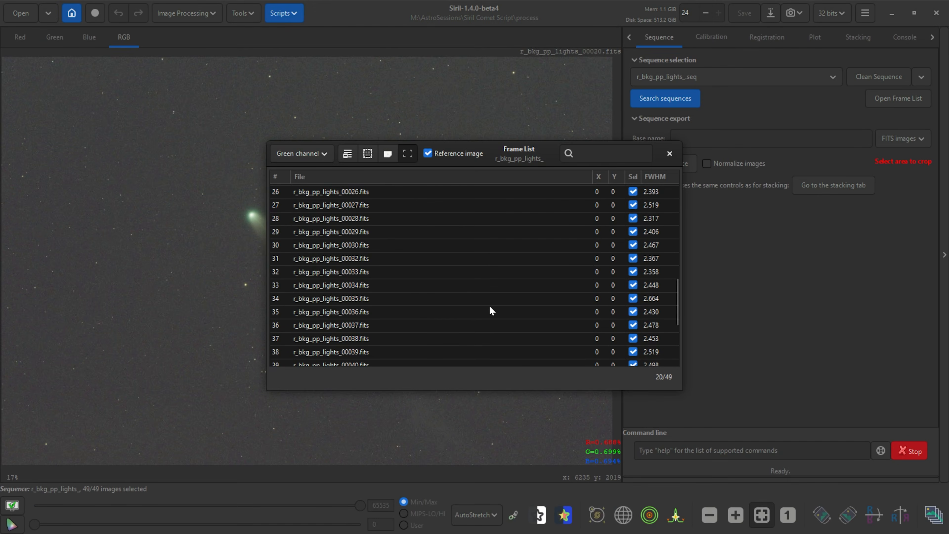
left_click(437, 333)
scroll(438, 326, "down", 4)
left_click_drag(470, 150, 609, 139)
scroll(507, 343, "down", 2)
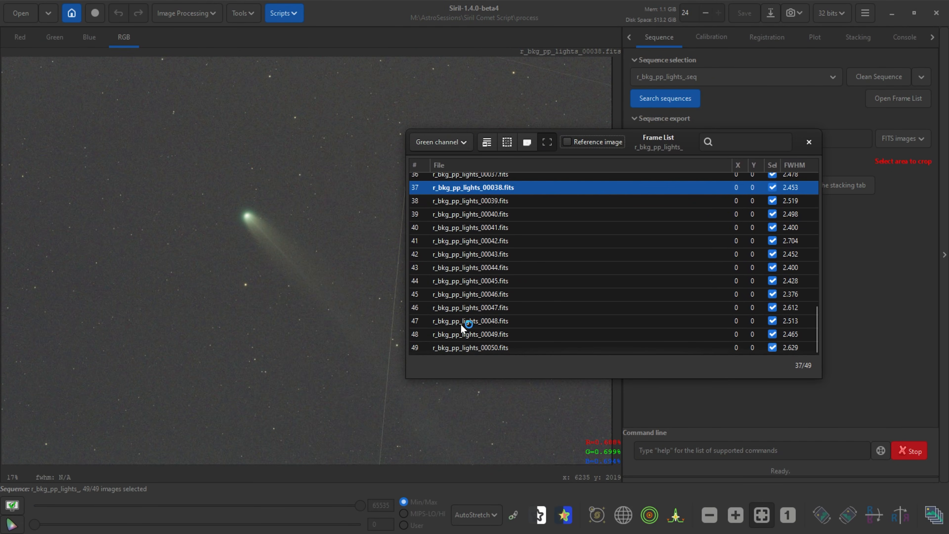
left_click(497, 346)
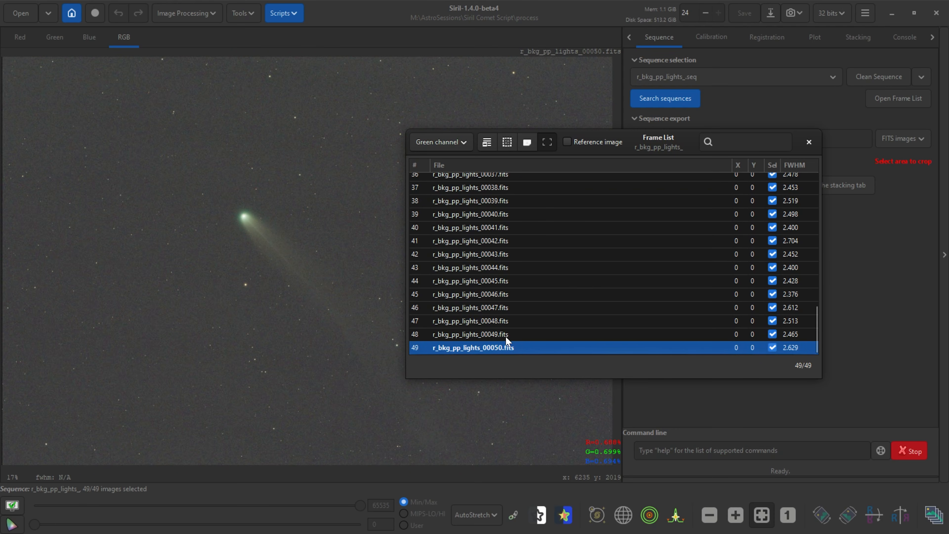
left_click(808, 142)
- Load starless_r_bkg_pp_lights_.seq and check its last frame, starless_r_bkg_pp_lights_00049.fits, through the frame list
left_click(675, 70)
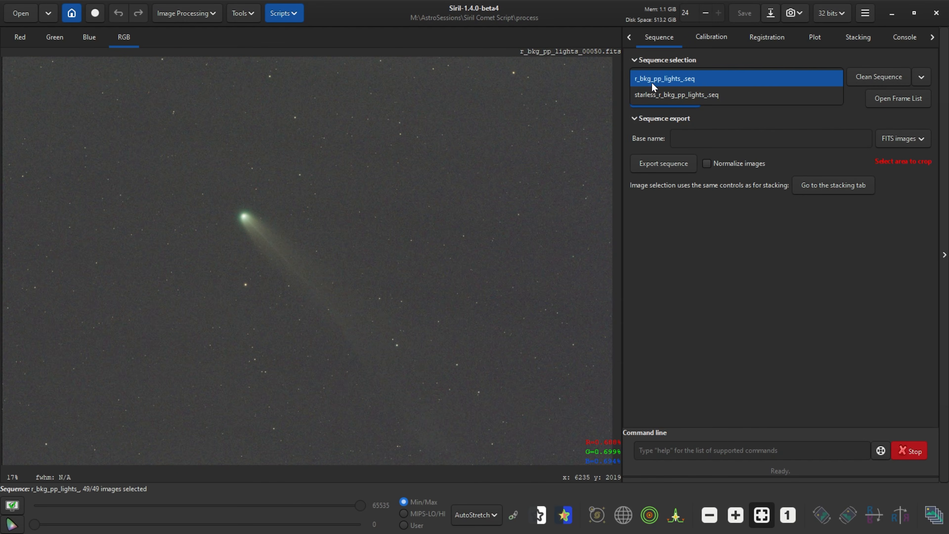
left_click(655, 96)
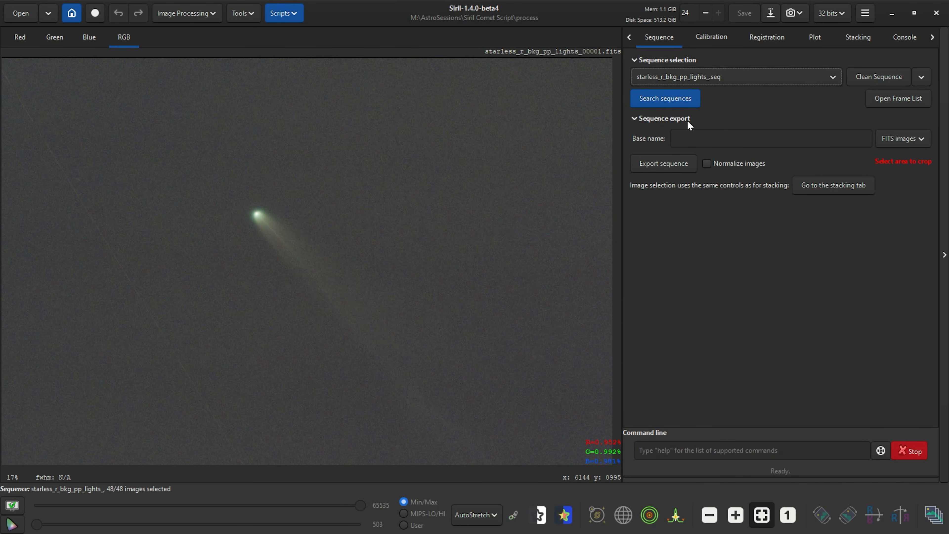
left_click(887, 101)
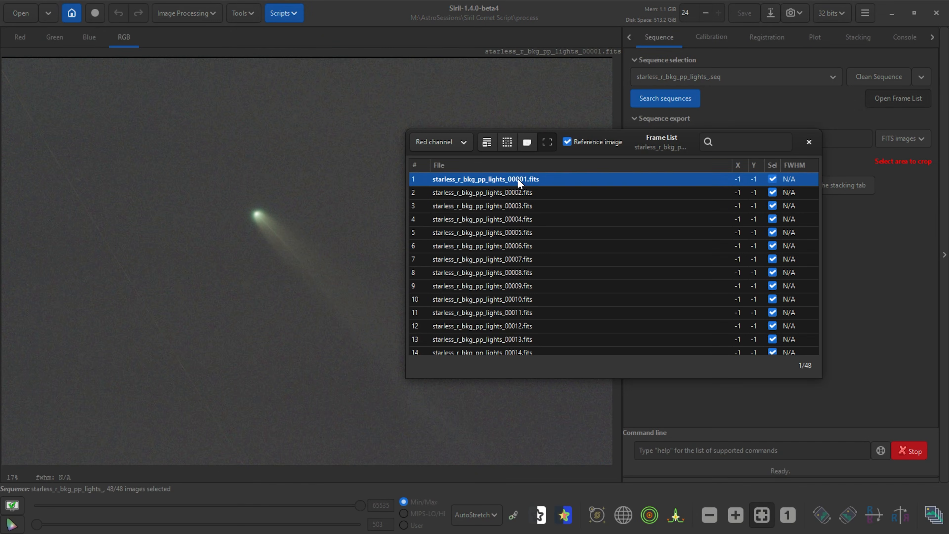
scroll(535, 327, "down", 5)
scroll(488, 342, "down", 5)
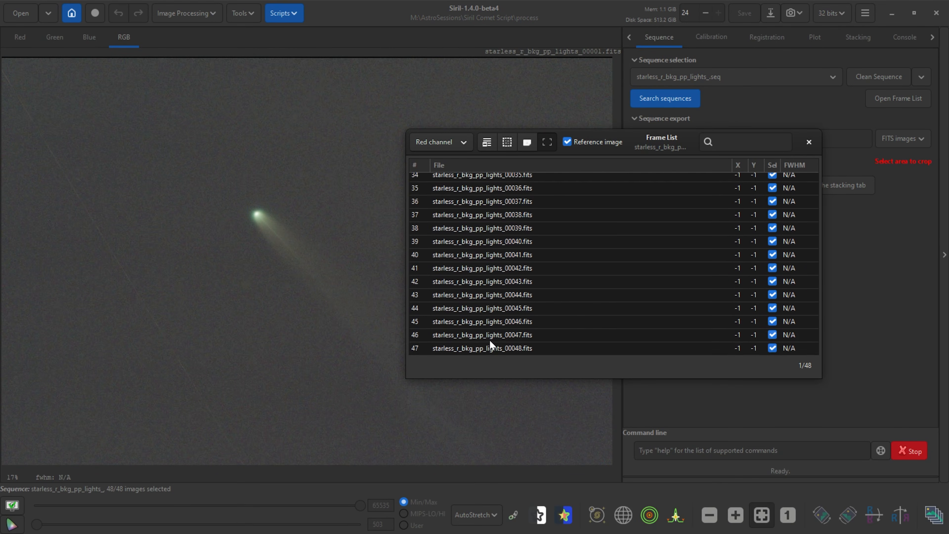
left_click(492, 347)
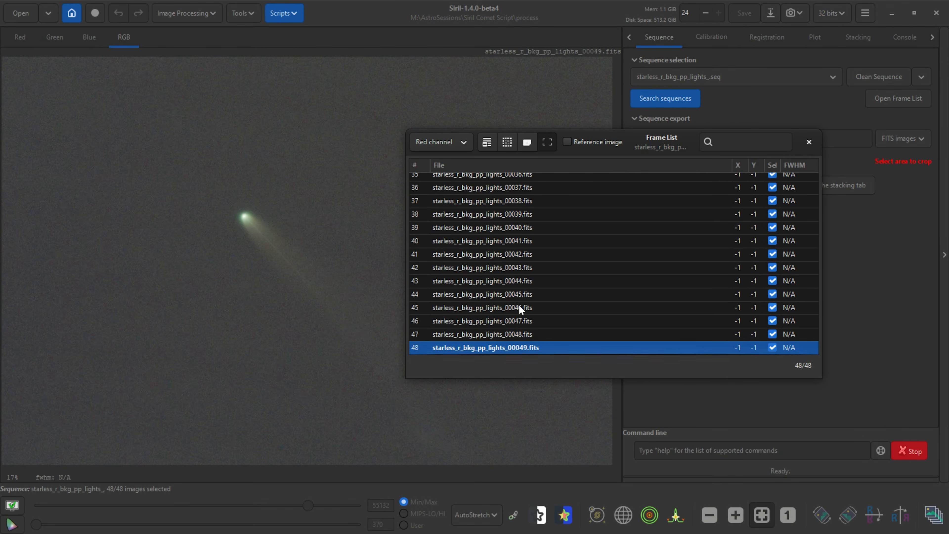
scroll(516, 285, "up", 10)
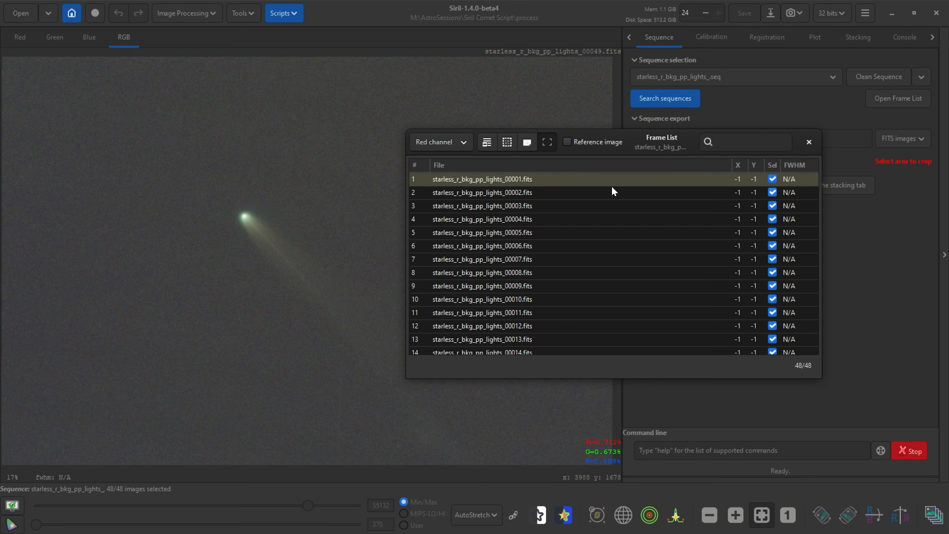
left_click(809, 142)
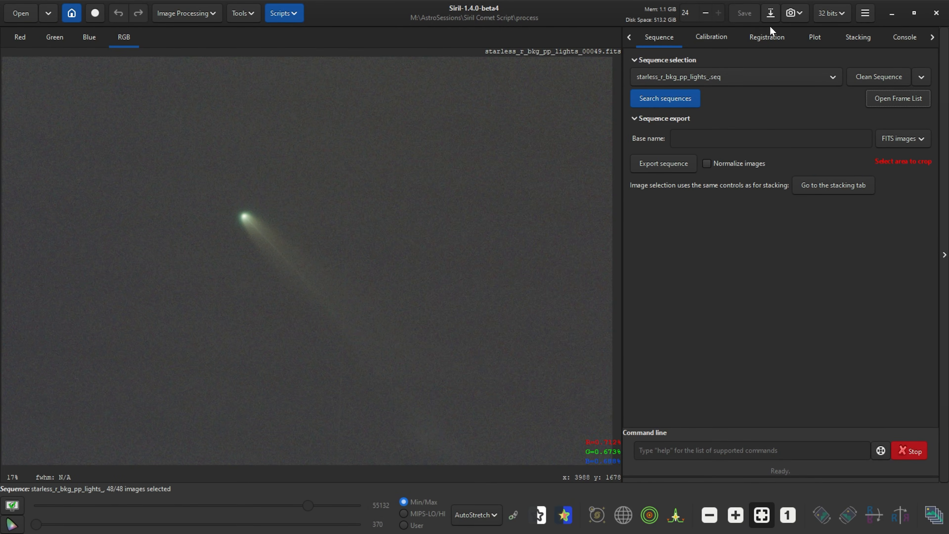
- Set the registration method for the starless sequence to Comet/Asteroid Registration
left_click(769, 35)
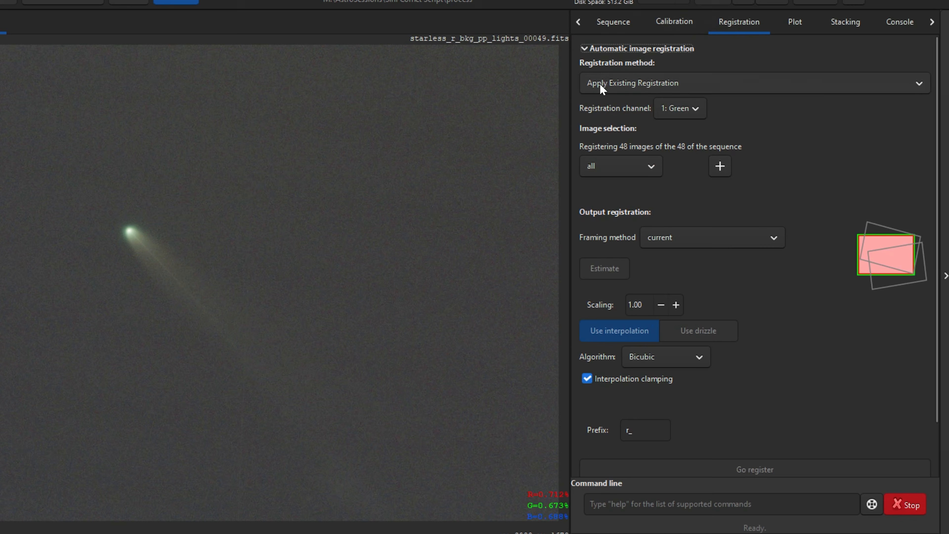
left_click(600, 83)
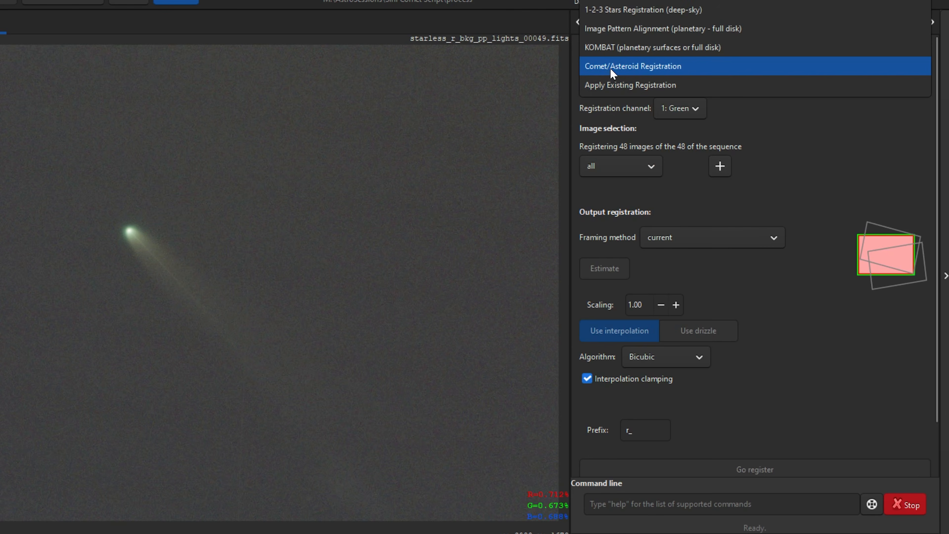
left_click(645, 67)
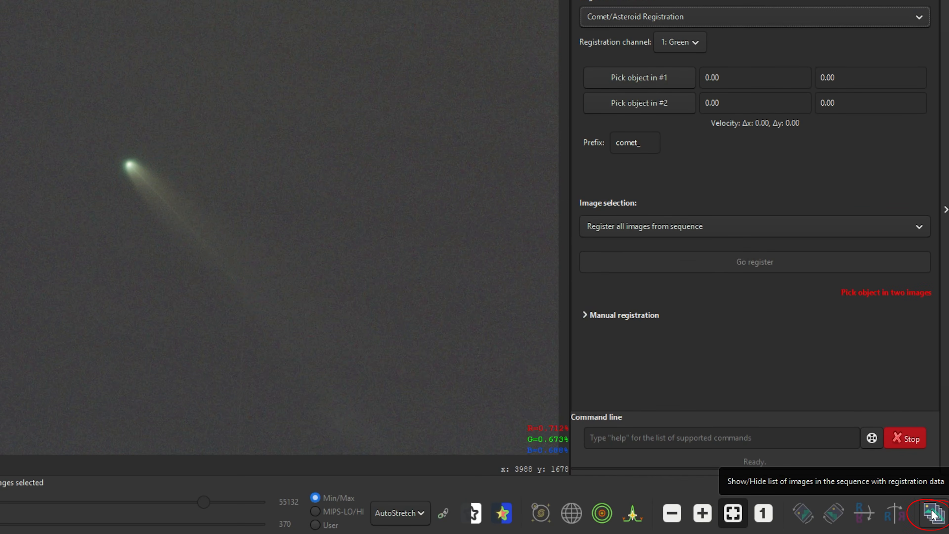
- Load starless_r_bkg_pp_lights_00001.fits, draw a selection about 58 by 35 px around the comet core, and pick it as object #1
left_click(933, 515)
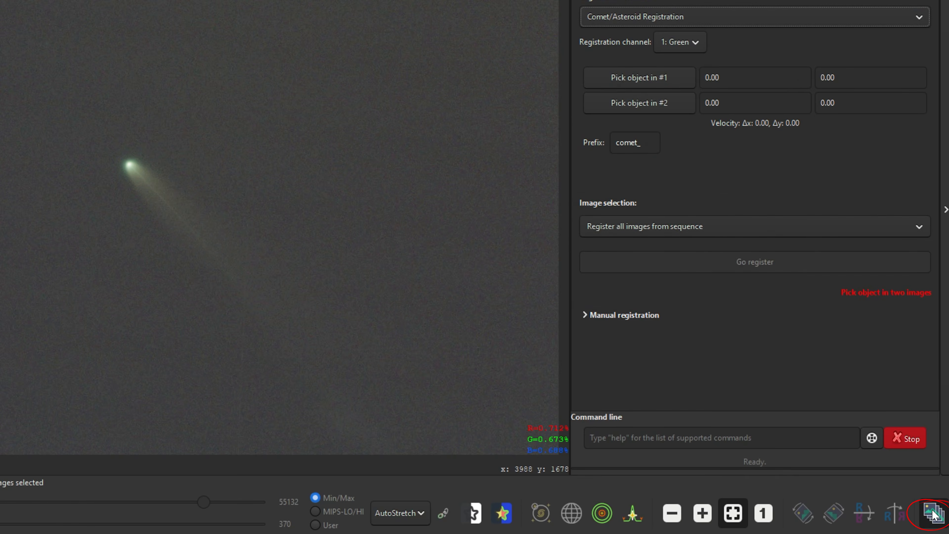
scroll(443, 262, "up", 10)
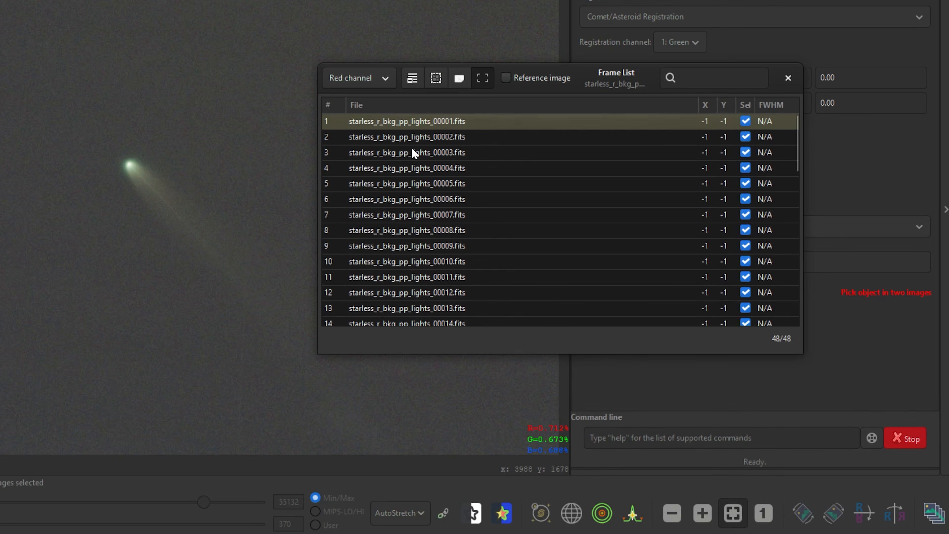
left_click(393, 122)
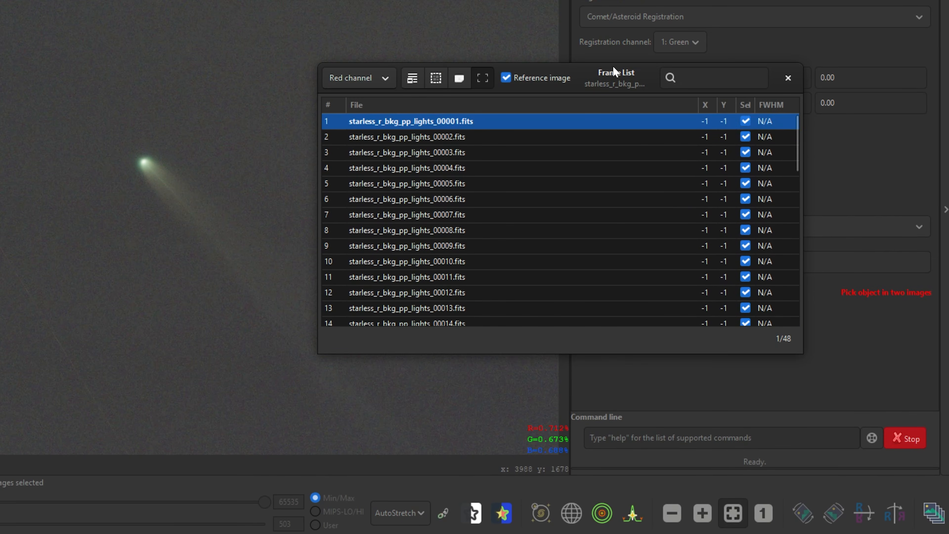
left_click_drag(615, 71, 629, 184)
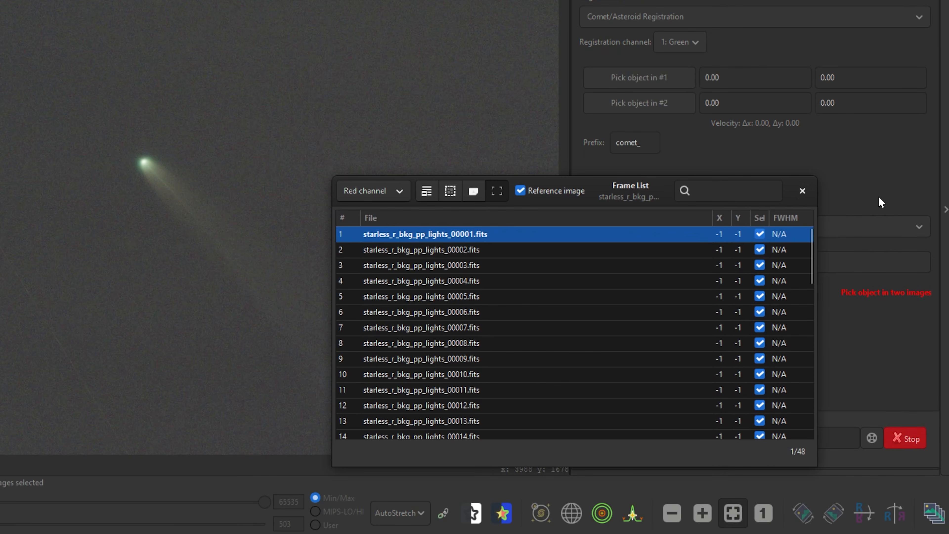
left_click(802, 191)
scroll(137, 164, "up", 5)
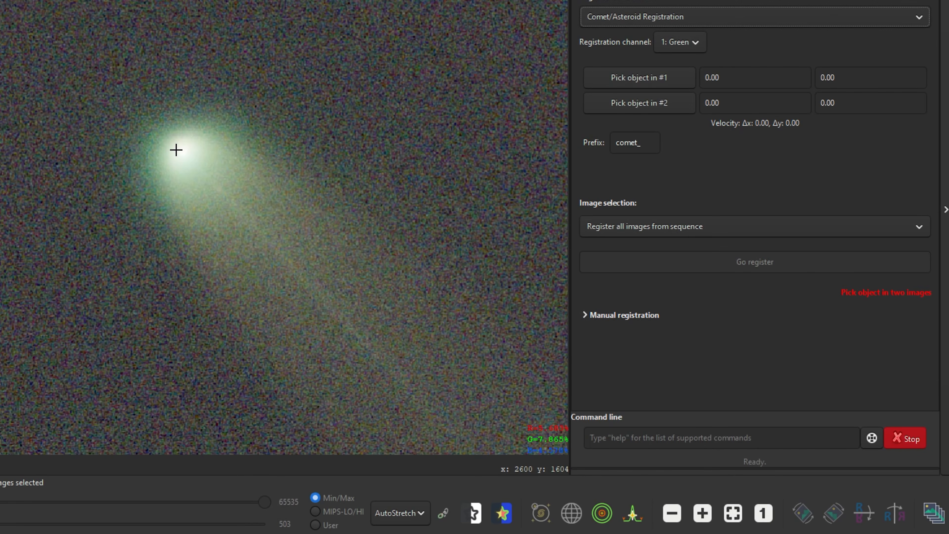
left_click_drag(157, 137, 211, 165)
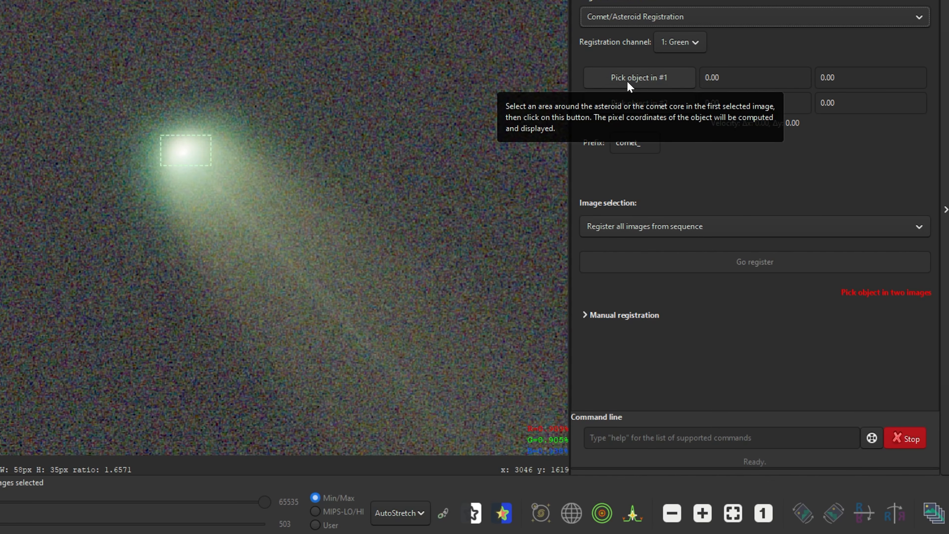
left_click(659, 80)
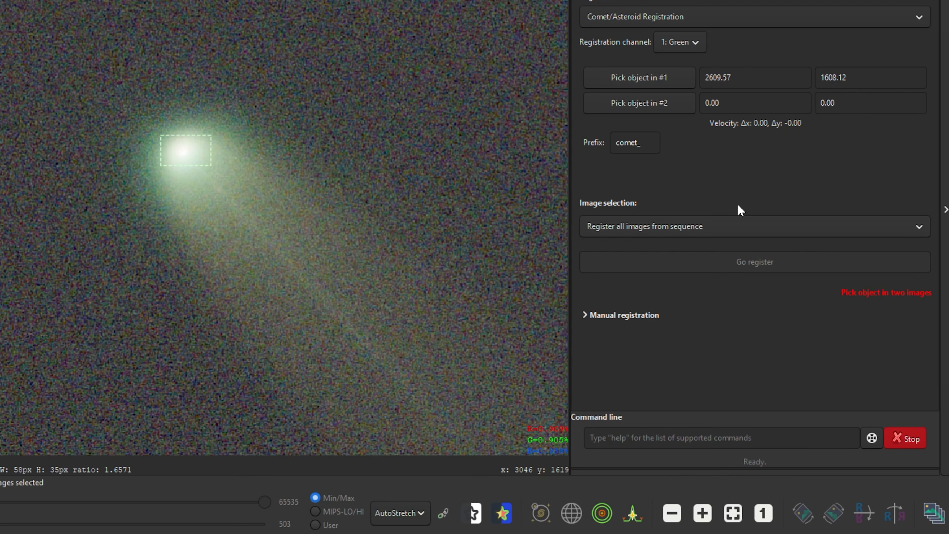
- Load the sequence's last frame, starless_r_bkg_pp_lights_00049.fits, from the frame list and close the list
left_click(927, 516)
left_click_drag(594, 180, 598, 100)
scroll(463, 262, "down", 11)
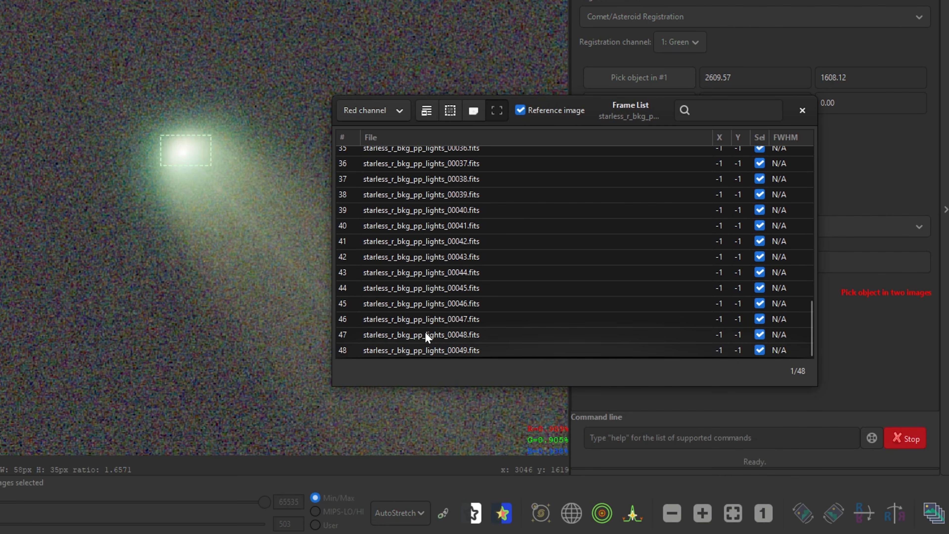
left_click(449, 350)
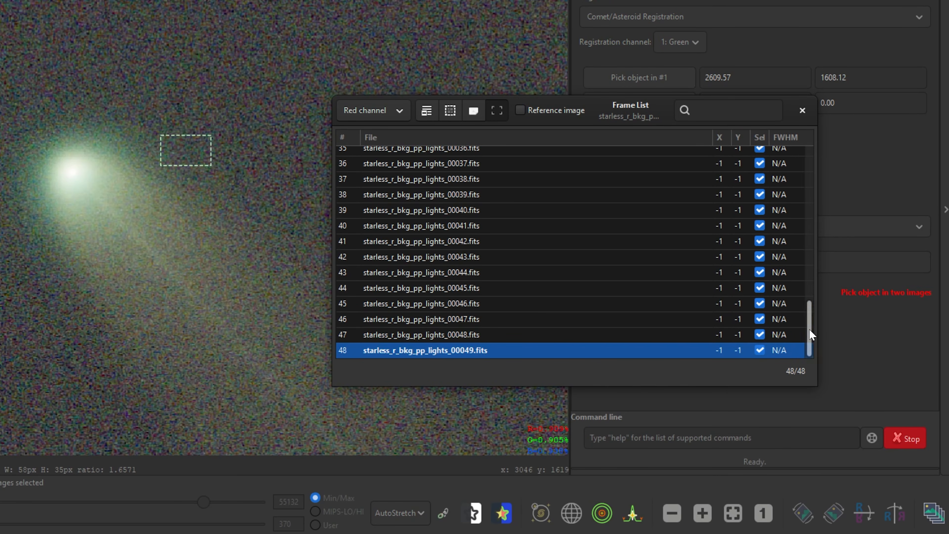
left_click_drag(808, 314, 721, 282)
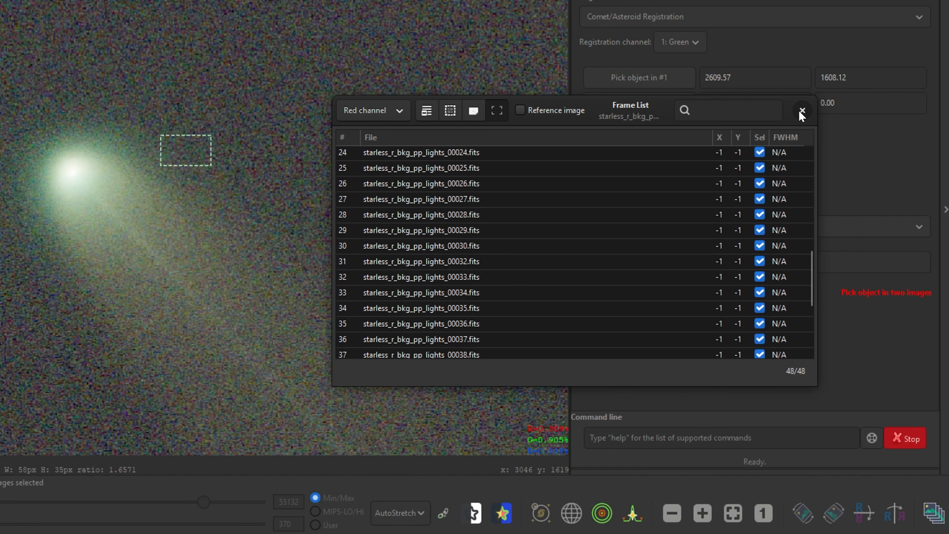
left_click(801, 110)
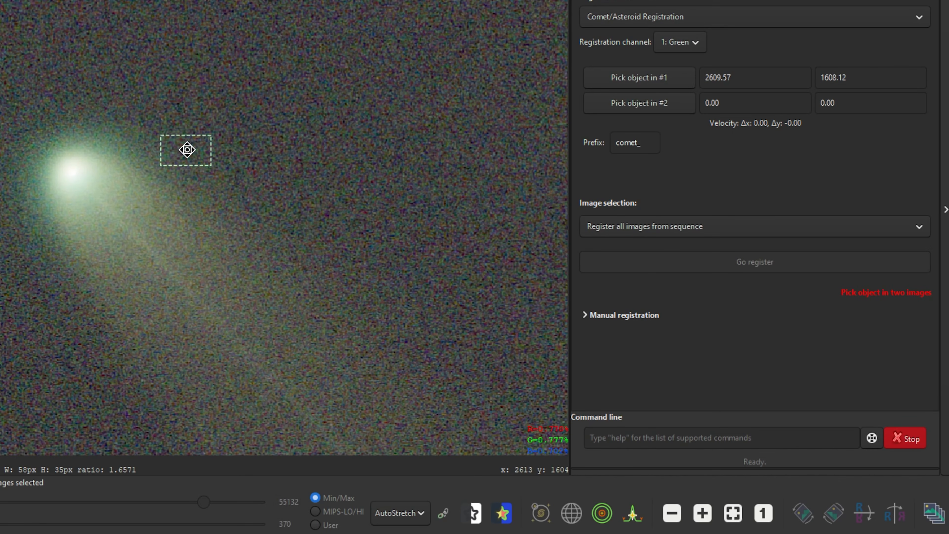
- Move the selection onto the comet core, pick it as object #2, and register all images with prefix comet_
left_click_drag(186, 149, 74, 171)
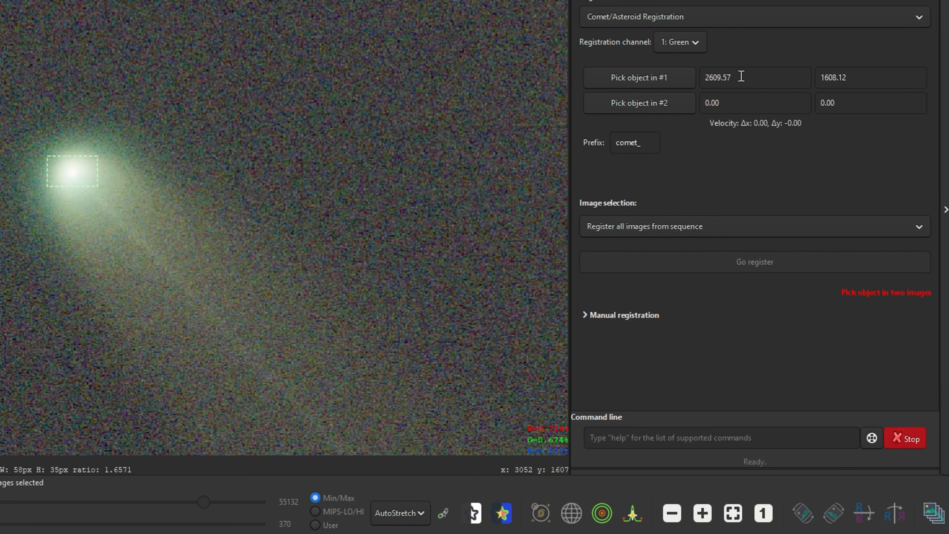
left_click(664, 108)
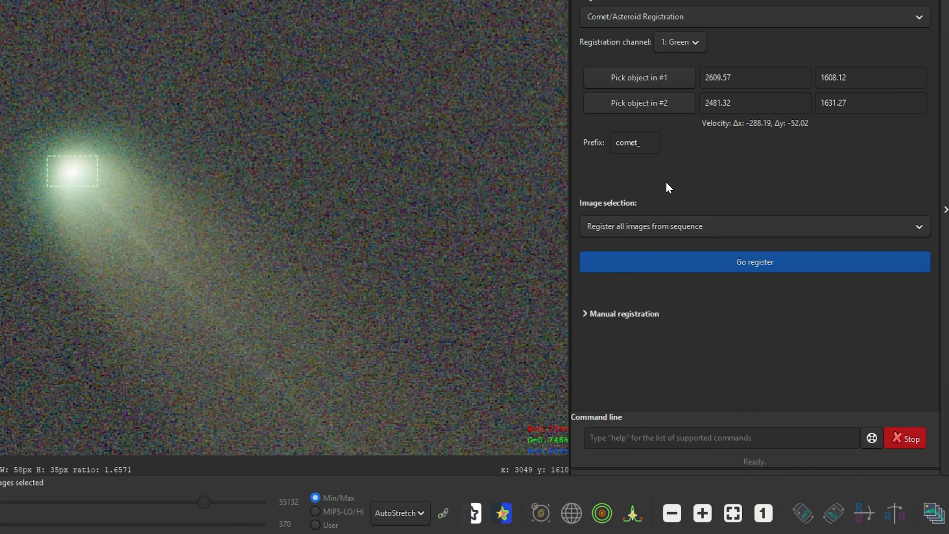
left_click(747, 263)
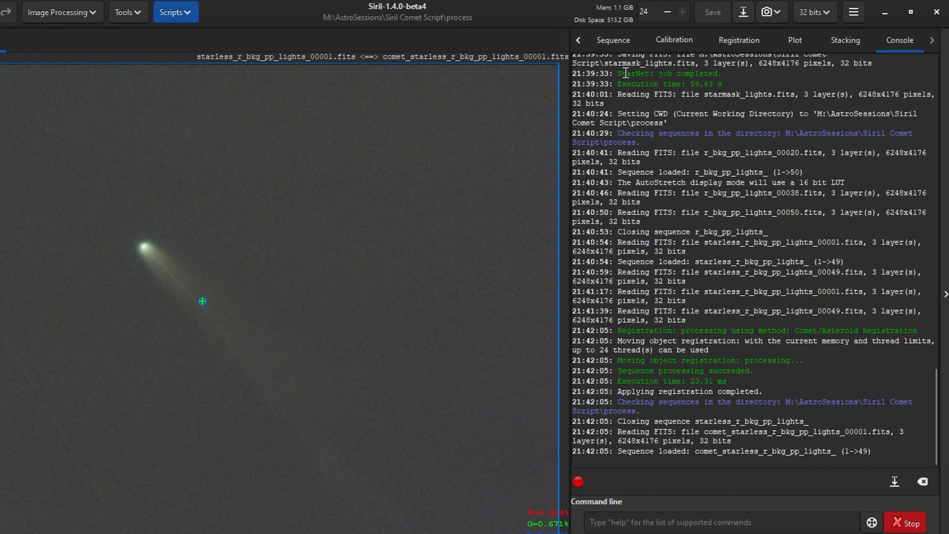
- Review the frame shifts of comet_starless_r_bkg_pp_lights_.seq in its frame list, displaying frames 00024 and 00049, and close the list
left_click(610, 41)
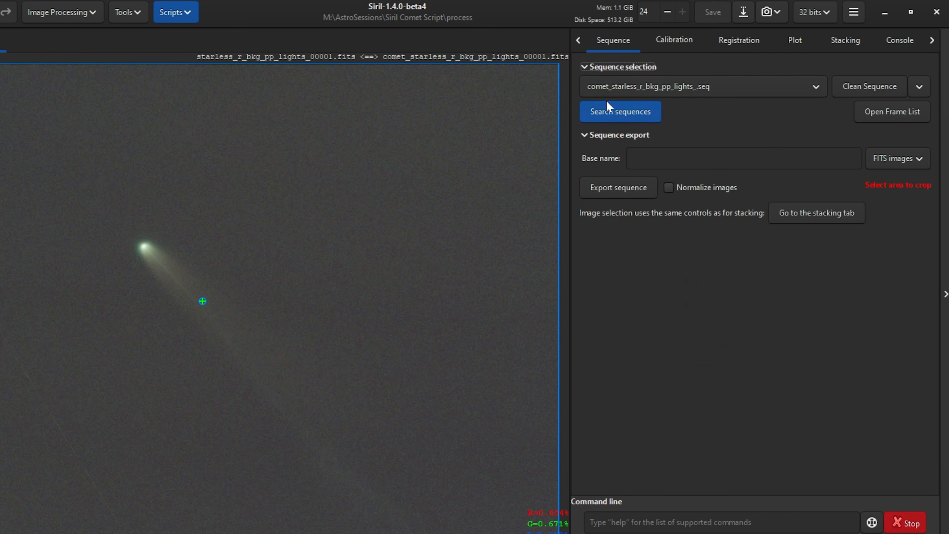
left_click(666, 90)
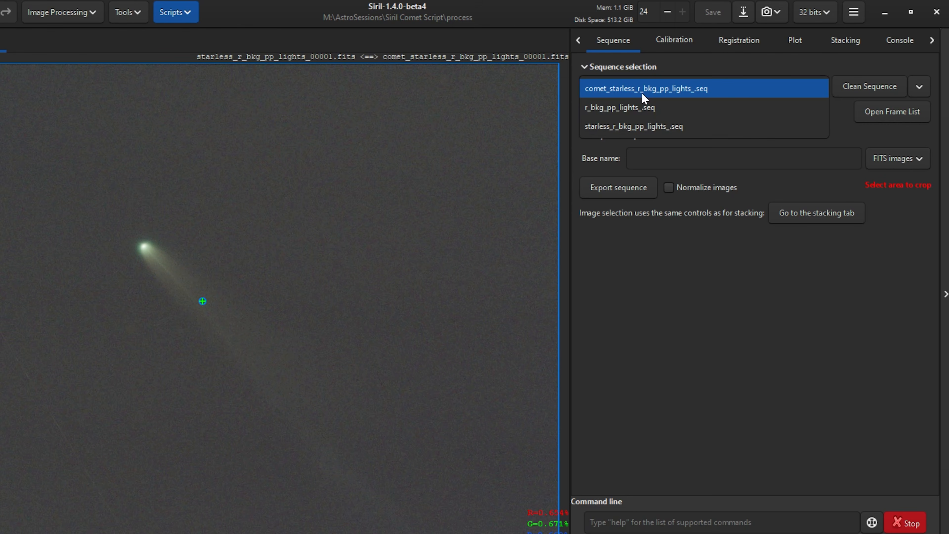
left_click(713, 433)
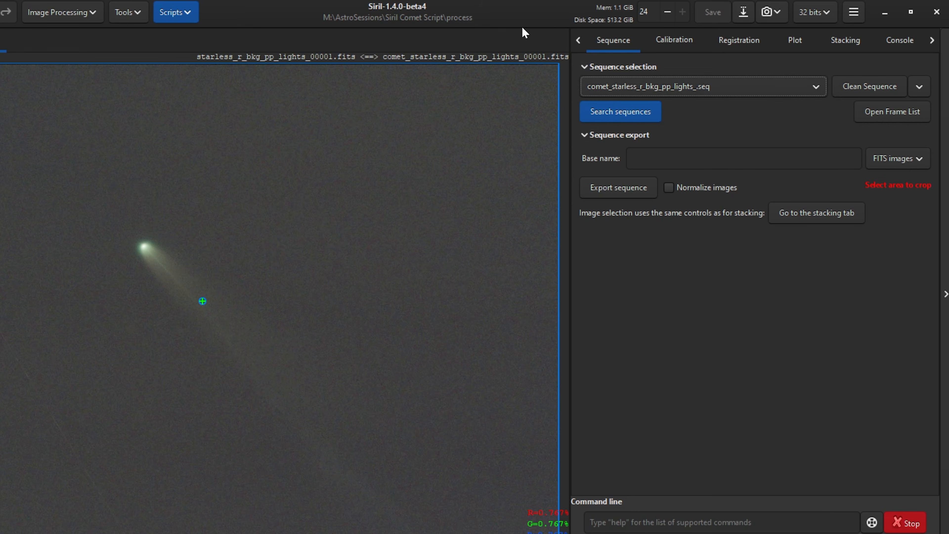
left_click(894, 113)
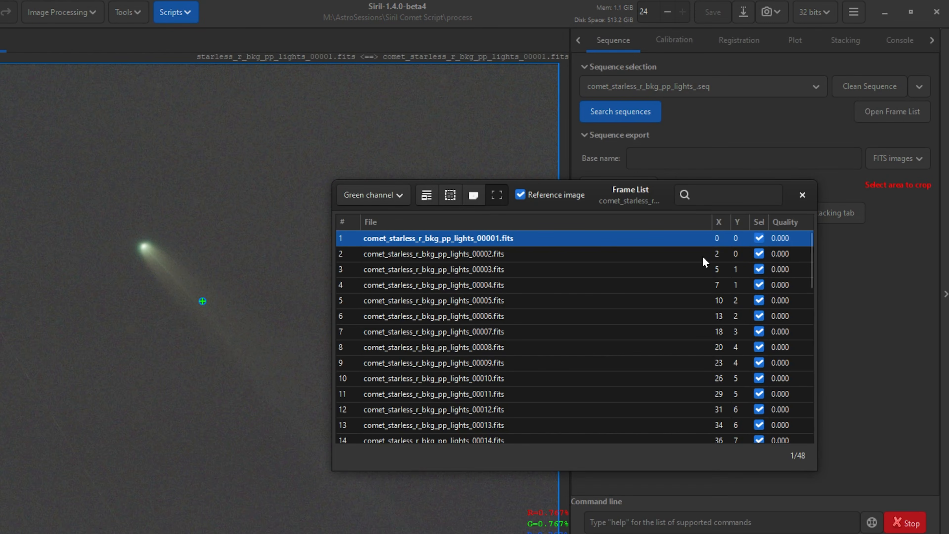
scroll(739, 273, "down", 6)
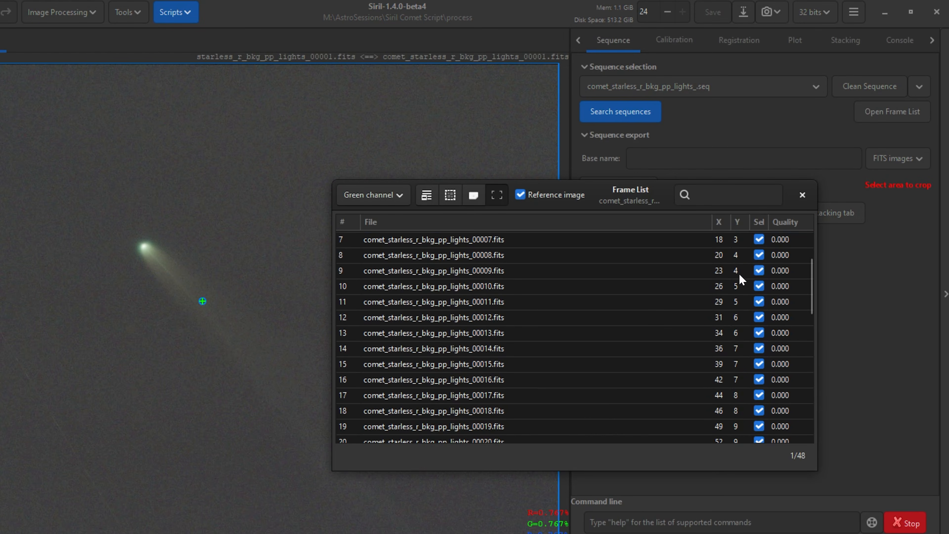
left_click(620, 320)
scroll(619, 325, "down", 3)
scroll(620, 331, "down", 3)
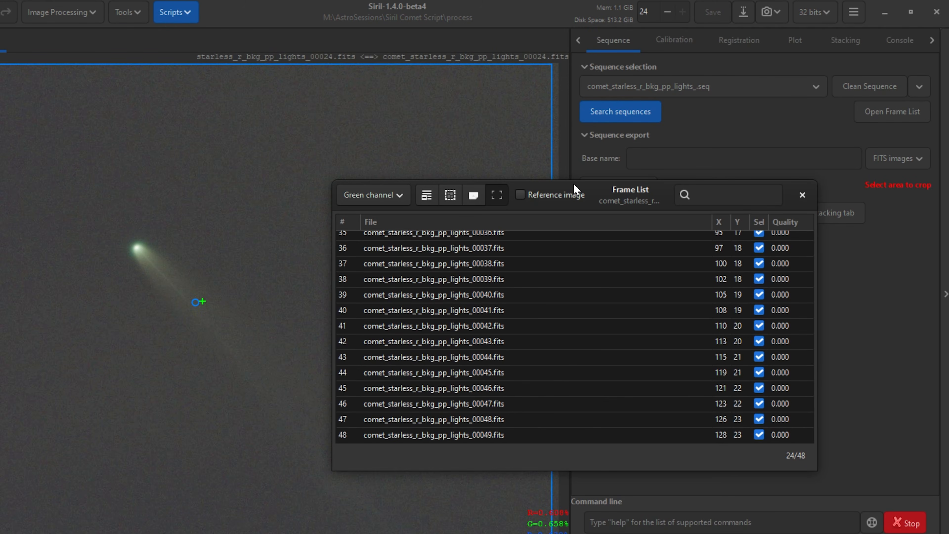
left_click_drag(576, 189, 677, 141)
left_click(539, 386)
scroll(549, 318, "up", 10)
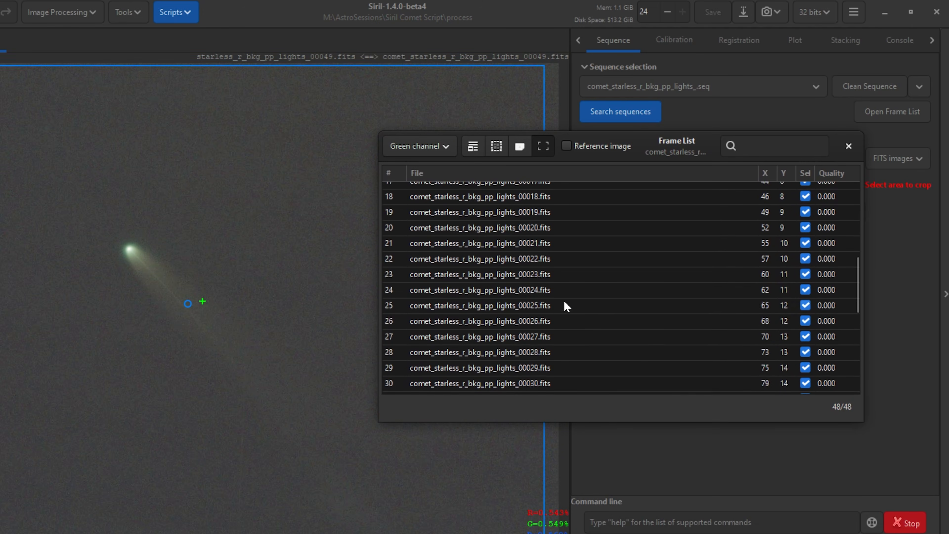
left_click(847, 146)
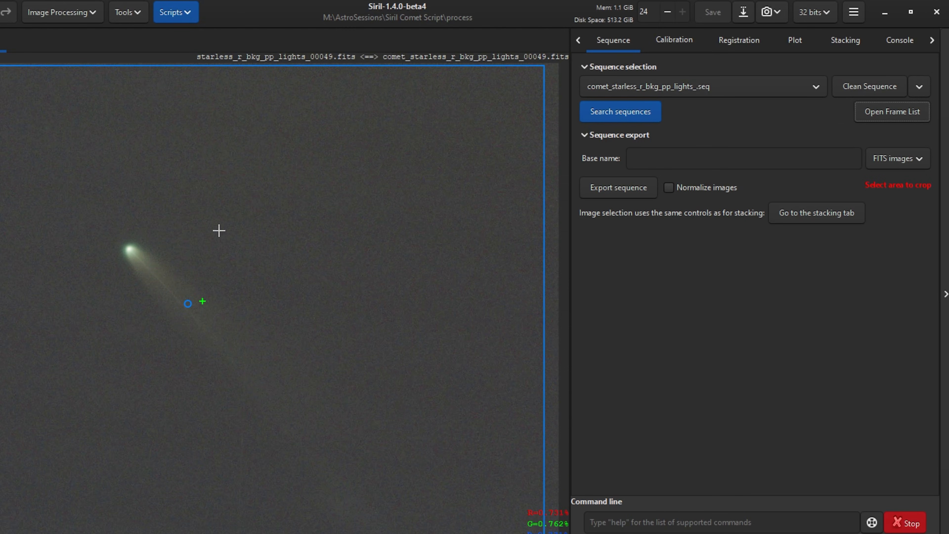
- Set the registration method to Apply Existing Registration and keep the framing method at current
left_click(735, 40)
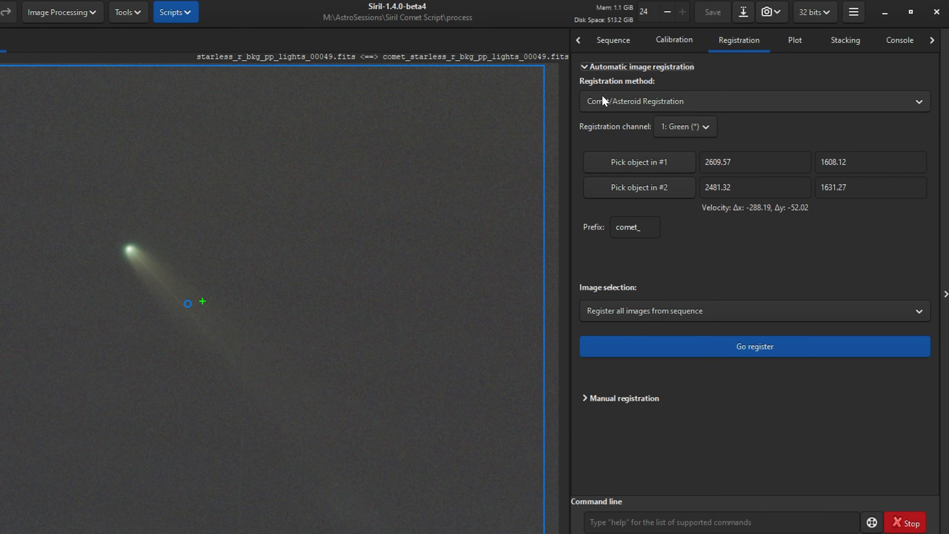
left_click(629, 99)
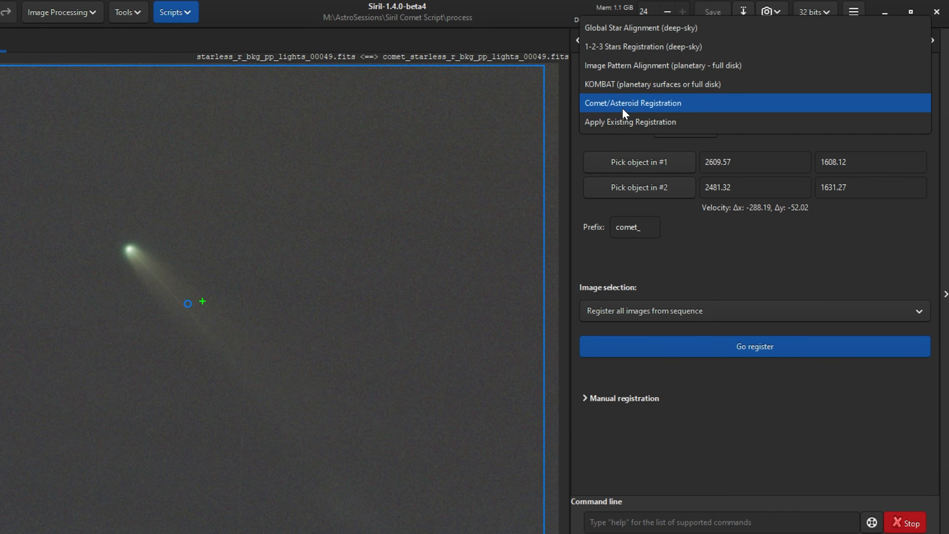
left_click(624, 124)
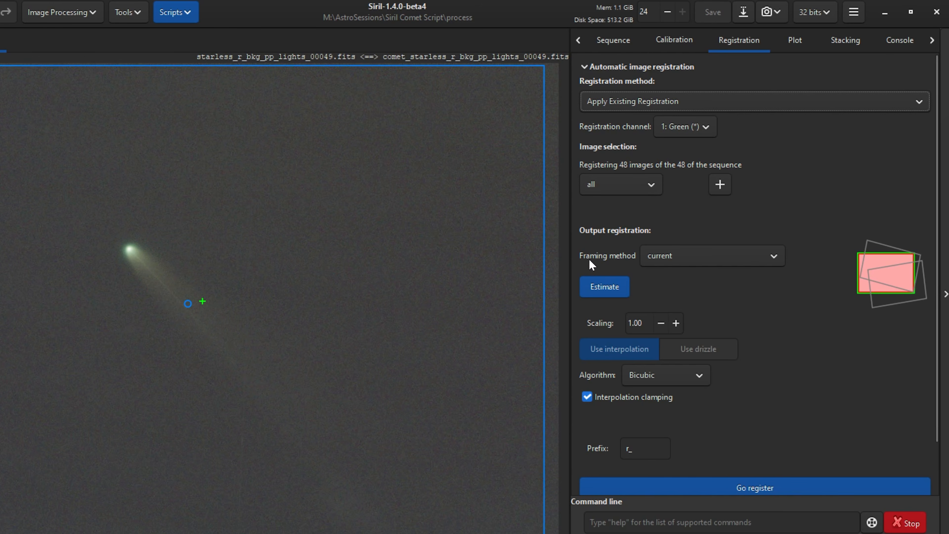
left_click(744, 262)
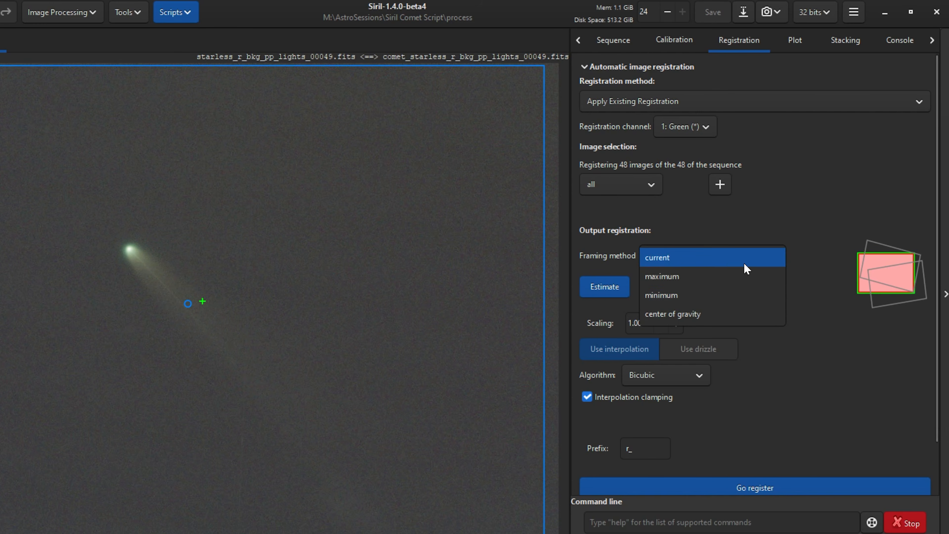
left_click(817, 212)
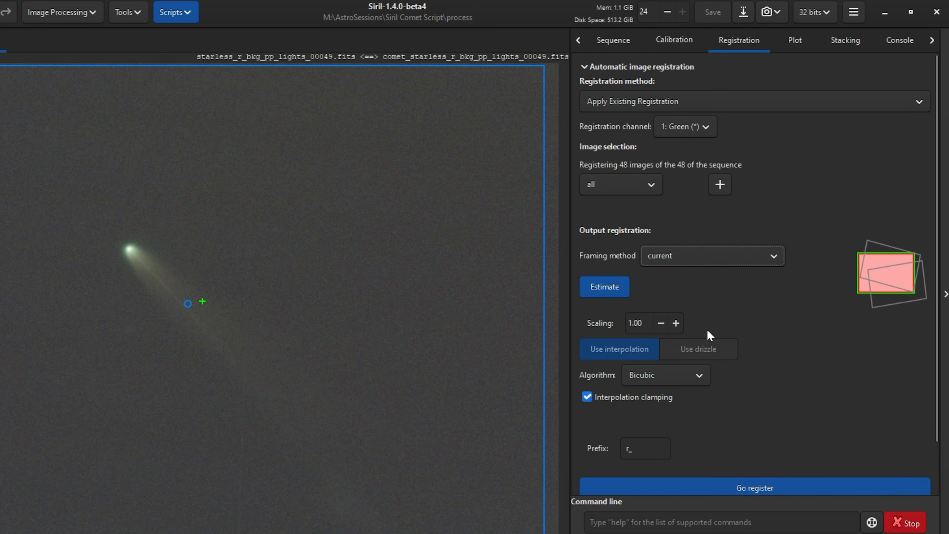
- Estimate the output image size and apply the existing registration to all comet-aligned images with prefix r_
left_click(606, 289)
scroll(710, 373, "down", 3)
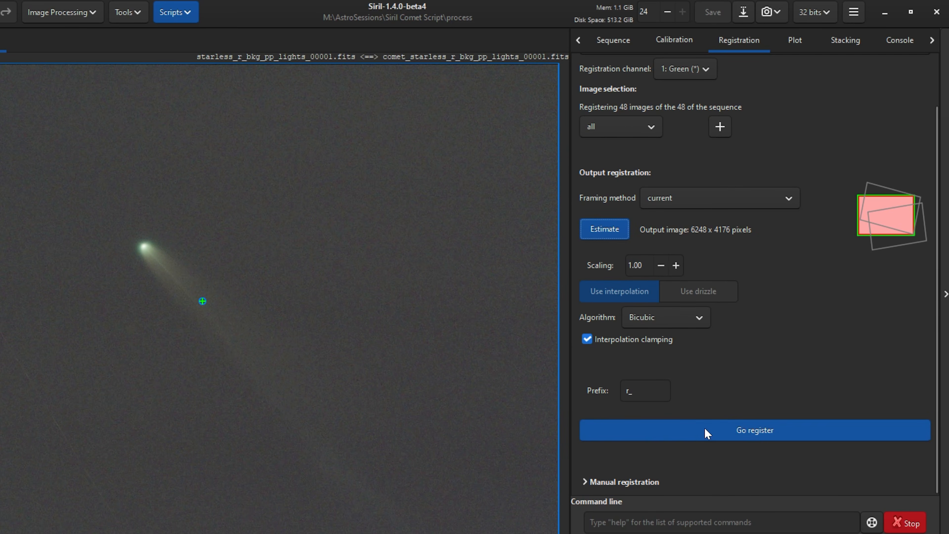
left_click(693, 434)
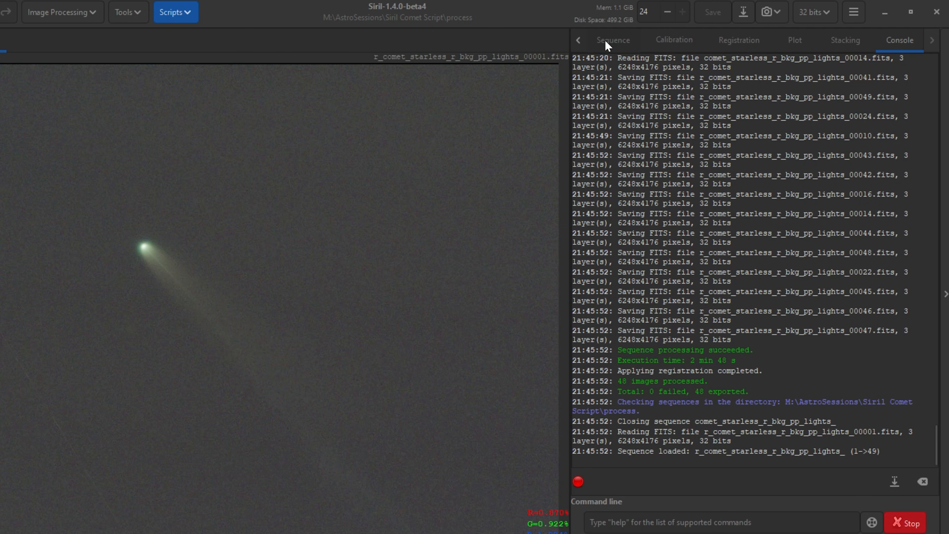
- Check the available sequences and select r_comet_starless_r_bkg_pp_lights_.seq
left_click(613, 40)
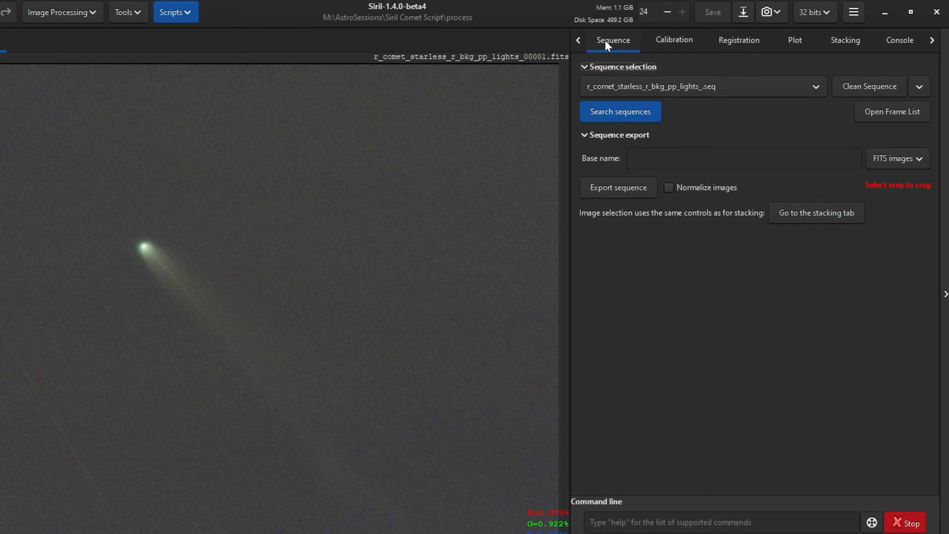
left_click(598, 92)
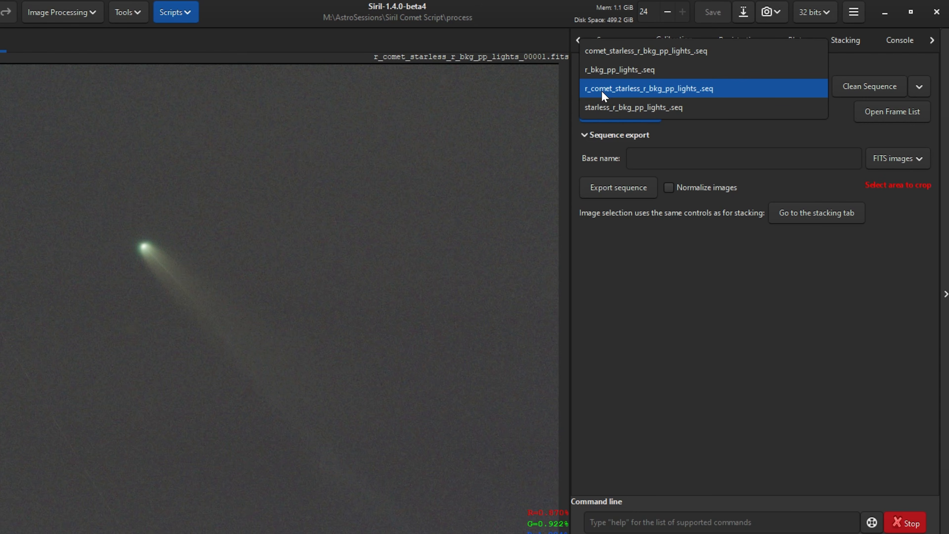
left_click(627, 90)
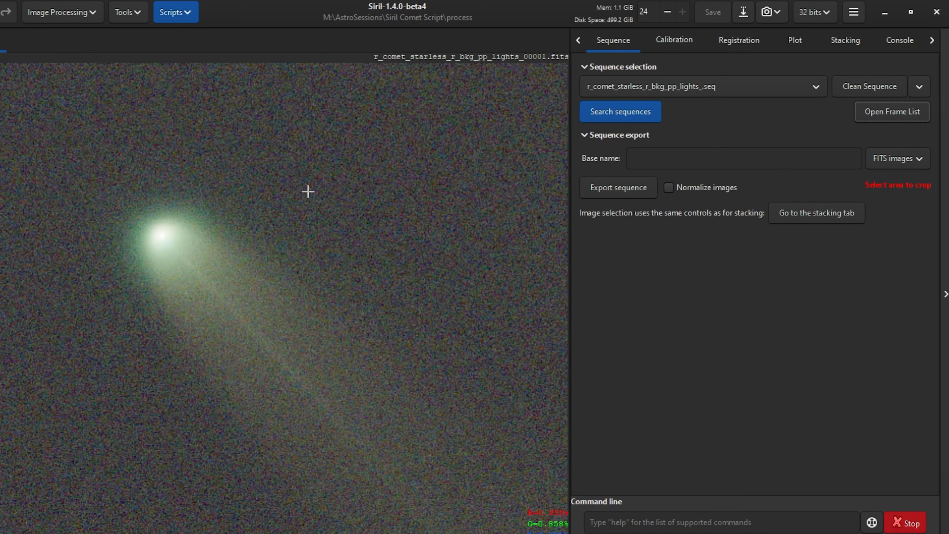
- Examine the comet-aligned frame alongside the stacking settings, checking the available pixel rejection methods and the sigma values
scroll(266, 305, "down", 4)
scroll(266, 305, "down", 5)
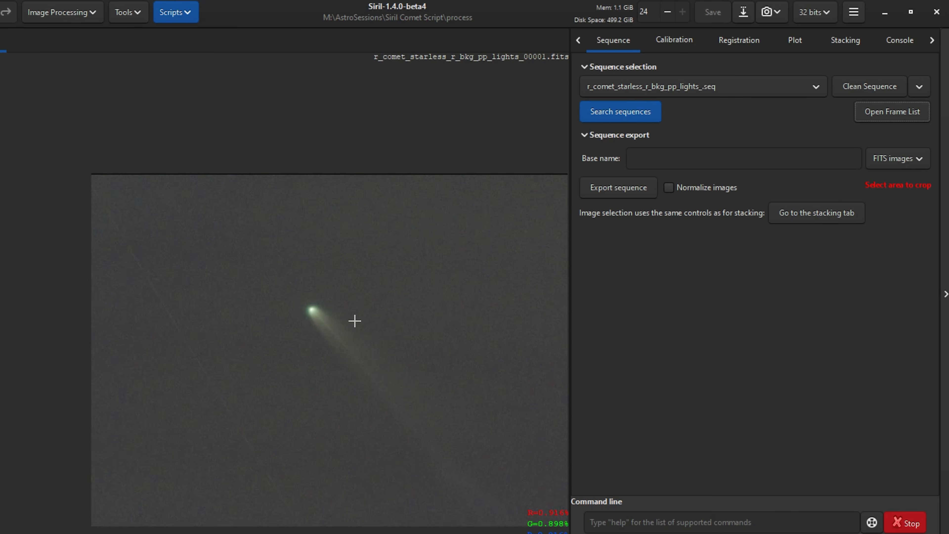
left_click(842, 41)
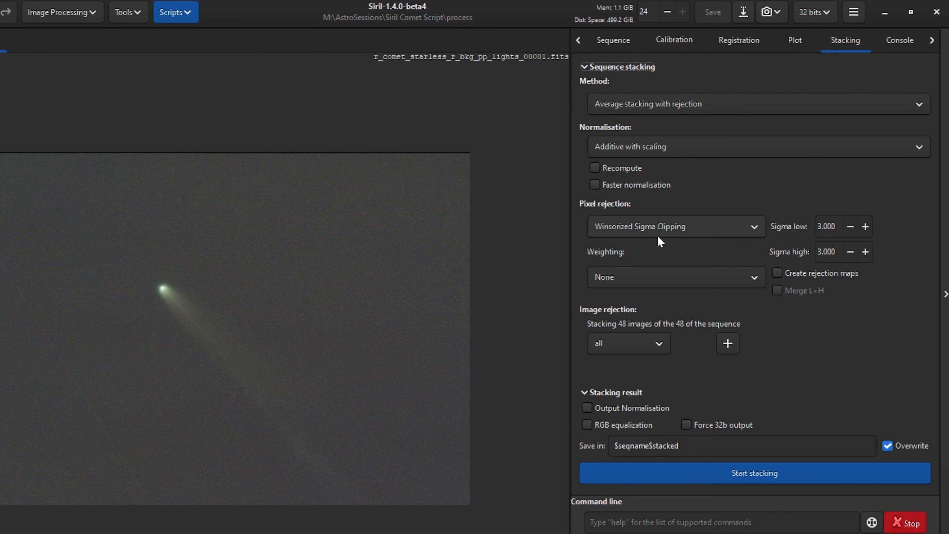
left_click(639, 226)
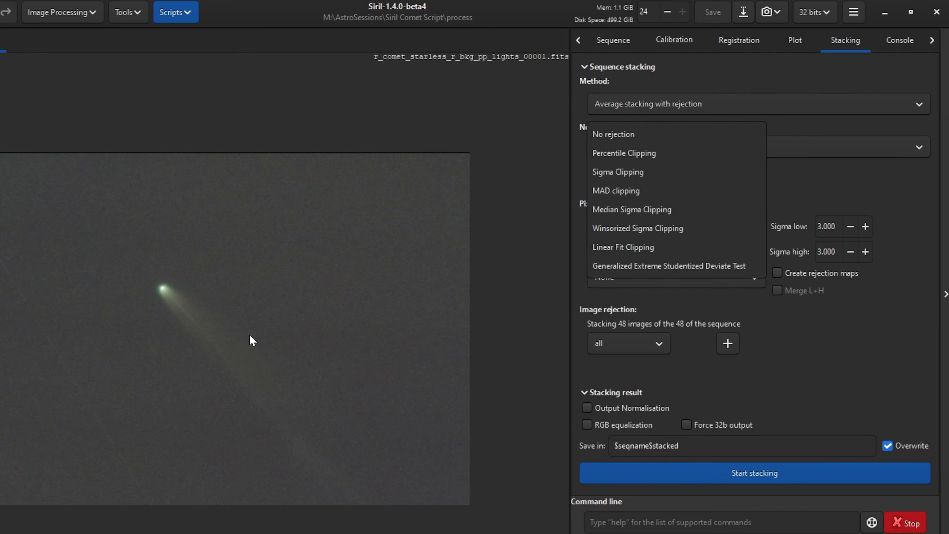
left_click(286, 317)
scroll(198, 349, "up", 2)
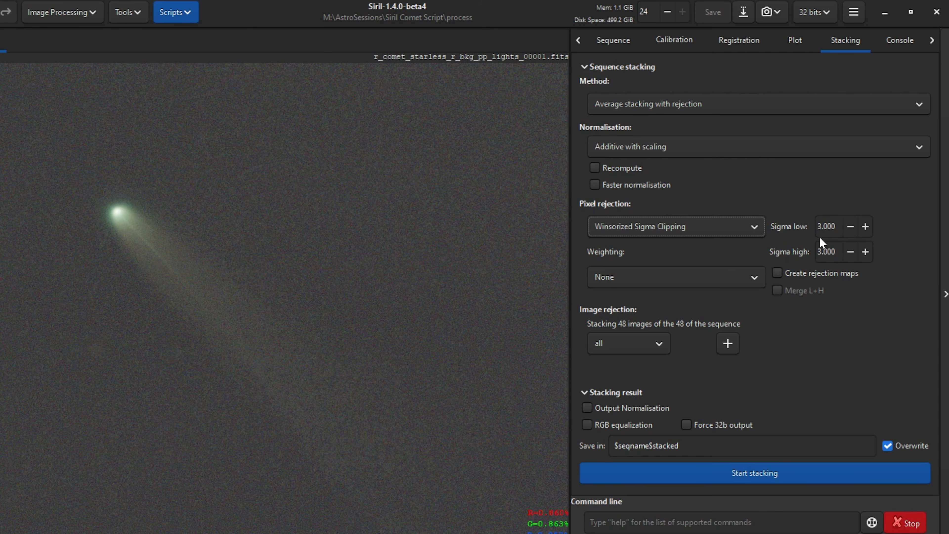
left_click(816, 227)
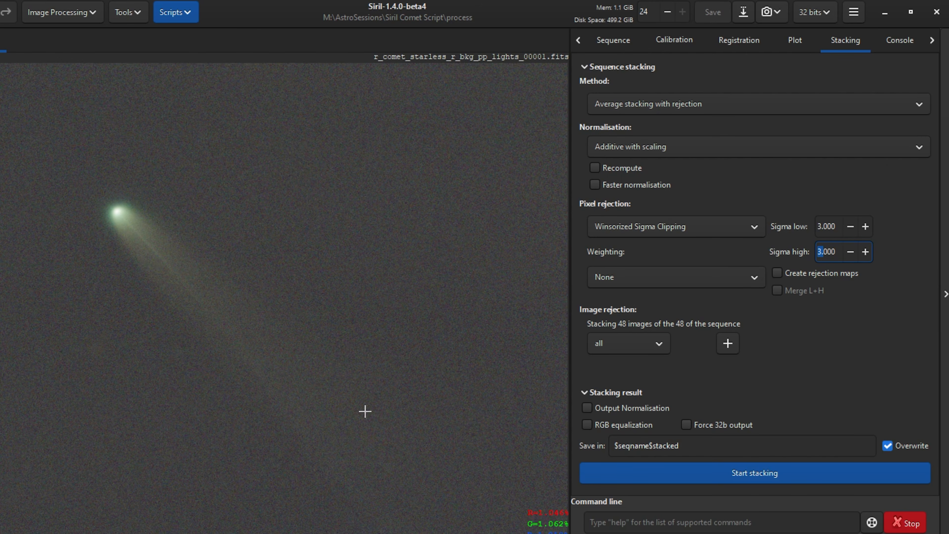
scroll(364, 409, "down", 2)
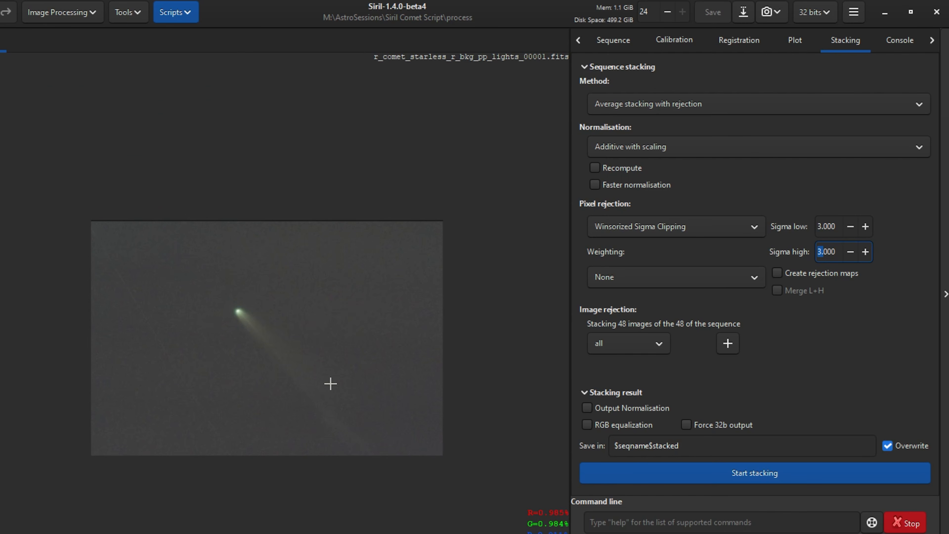
scroll(298, 336, "up", 1)
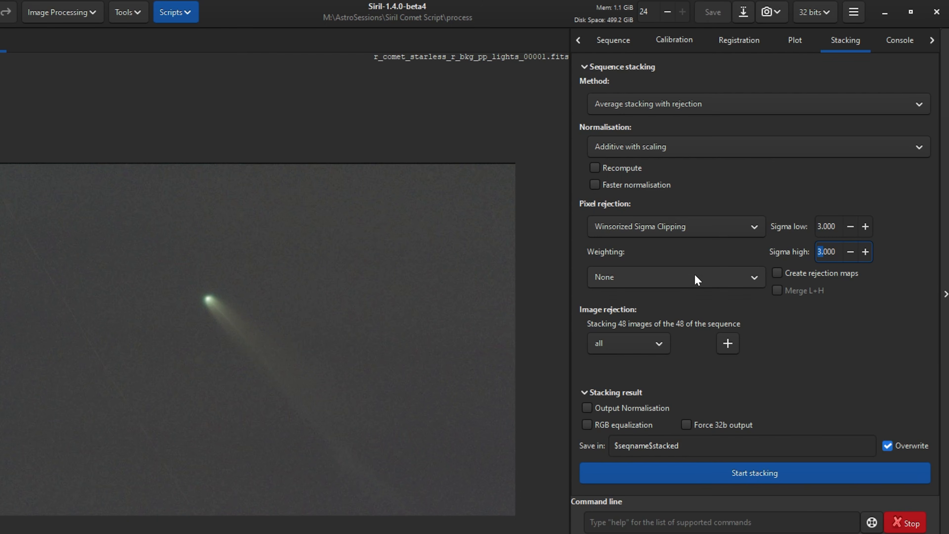
left_click(688, 231)
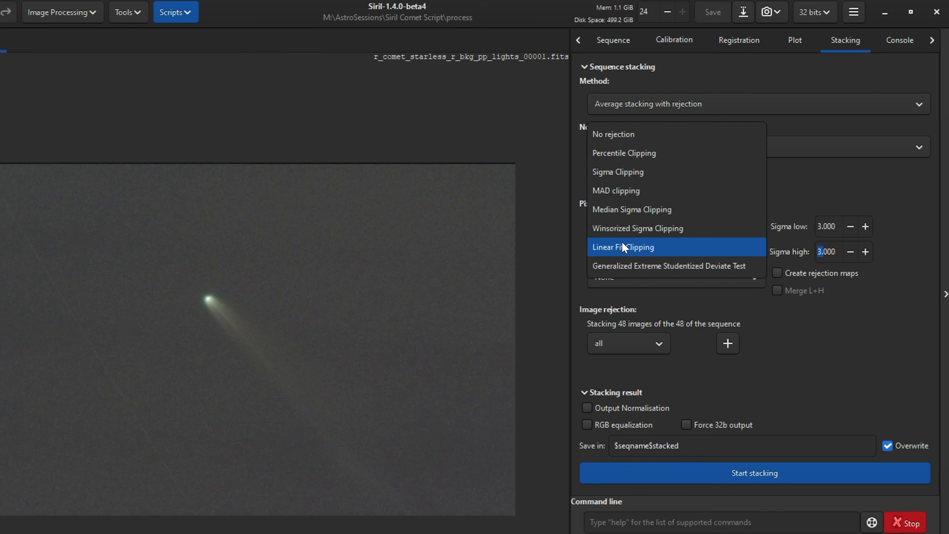
left_click(808, 188)
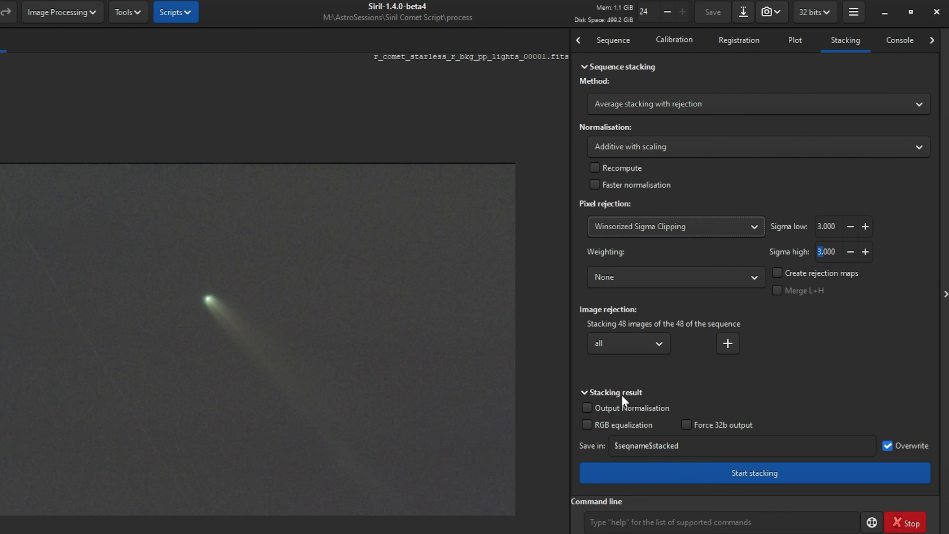
- Stack the comet-aligned sequence with RGB equalization enabled, saving the result as Comet_Stack
left_click(603, 426)
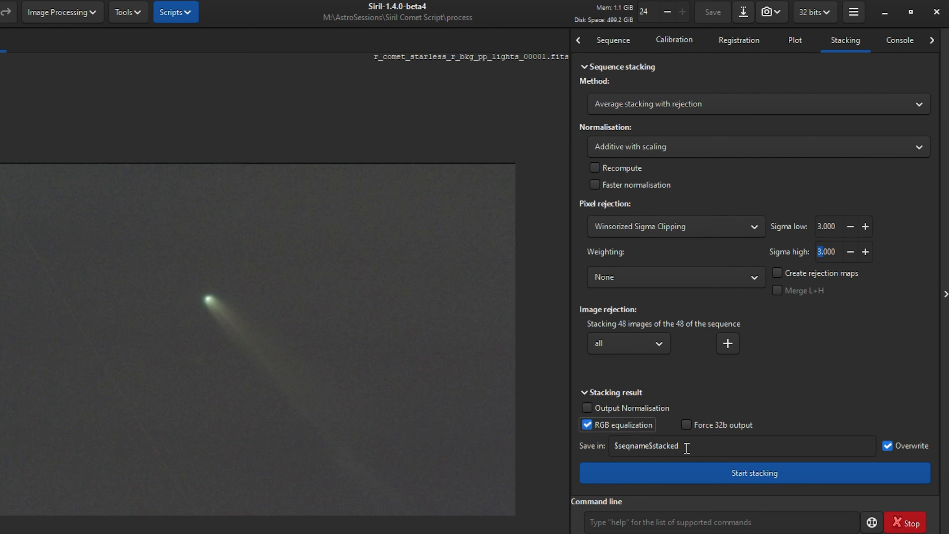
triple_click(687, 447)
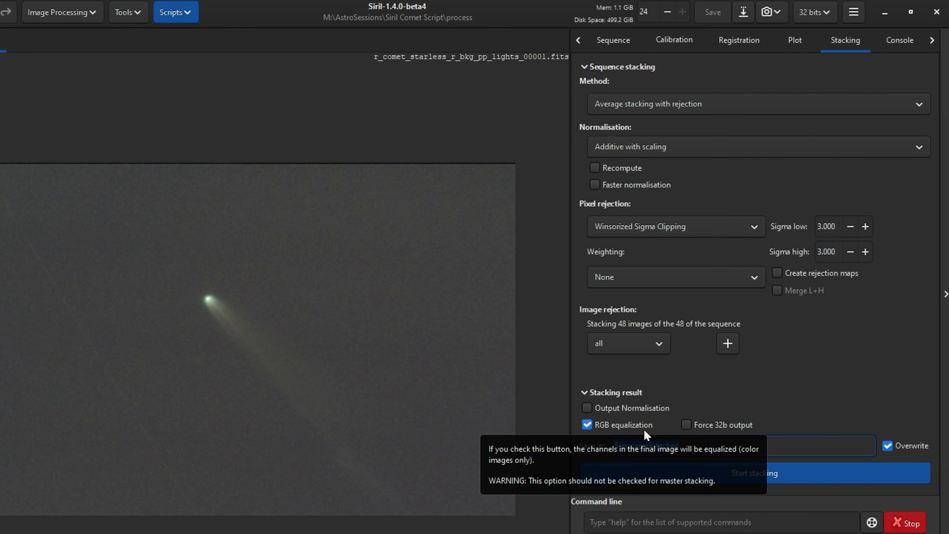
type("Comet_Stack")
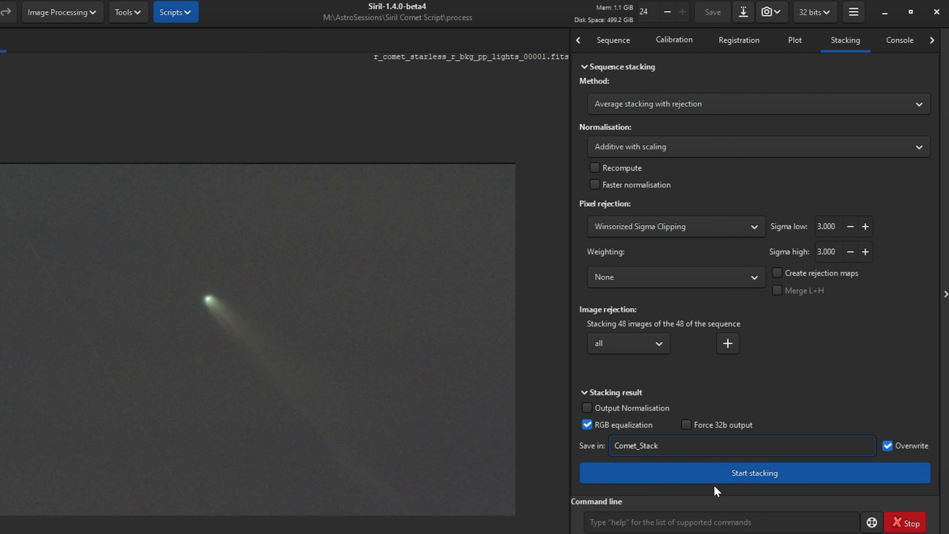
left_click(734, 470)
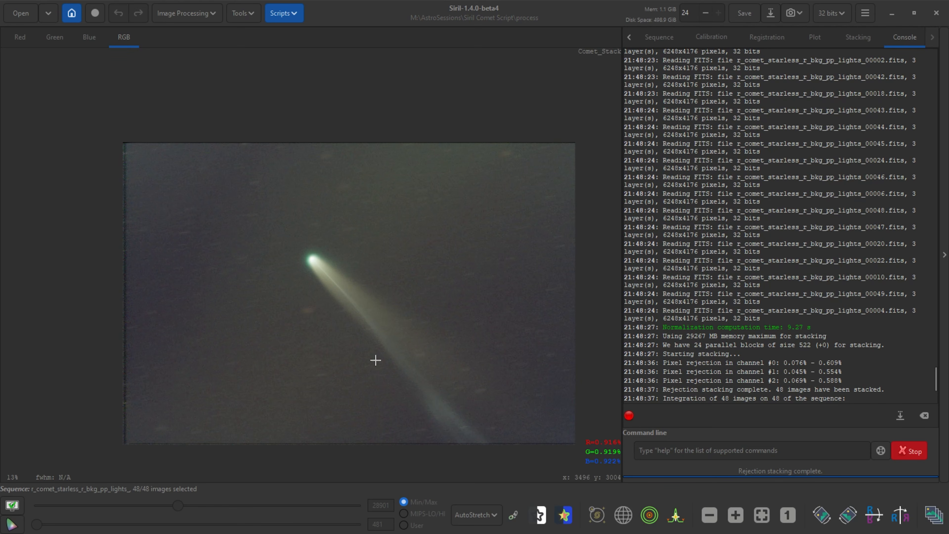
- Inspect the stacked comet image up close, checking the nucleus, the tail and the background for residual star trails
scroll(355, 354, "up", 1)
scroll(295, 315, "up", 2)
scroll(377, 299, "down", 2)
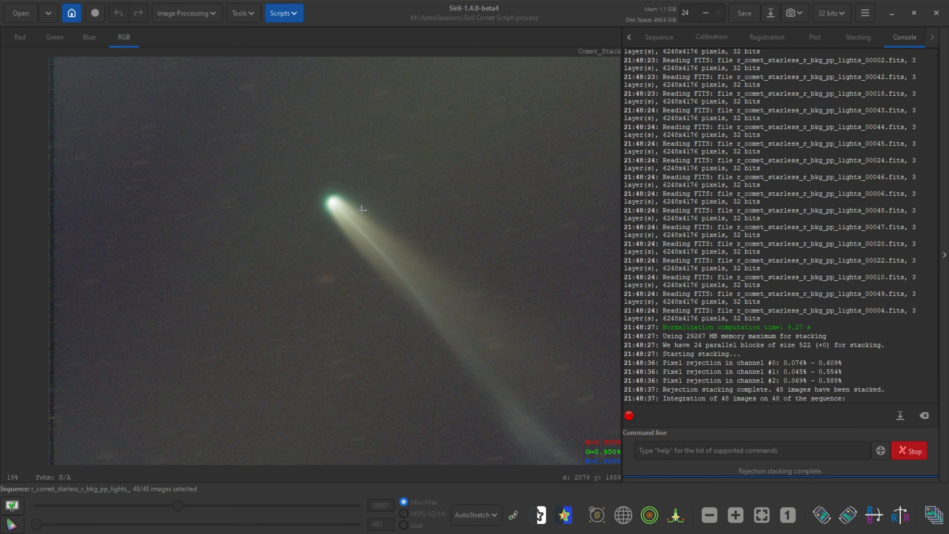
left_click_drag(452, 316, 389, 276)
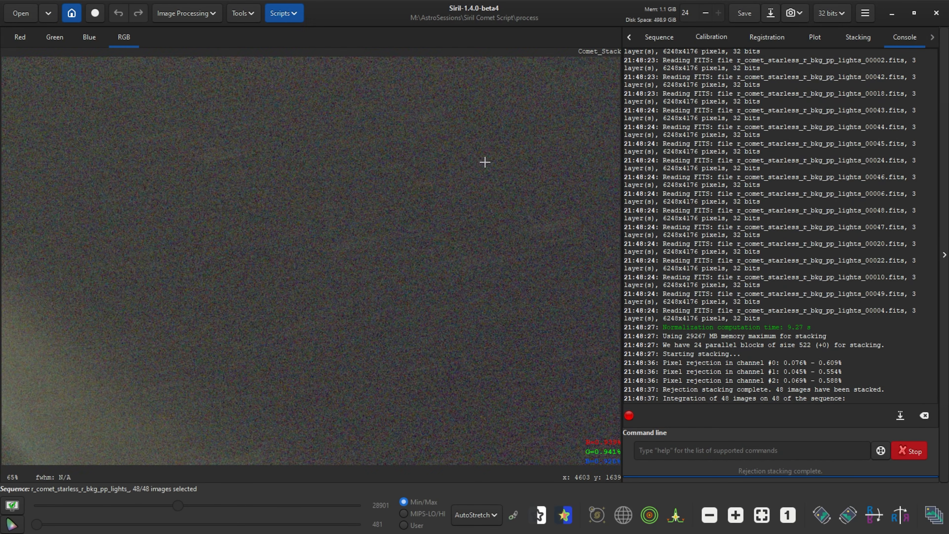
scroll(465, 162, "down", 1)
left_click_drag(466, 163, 429, 232)
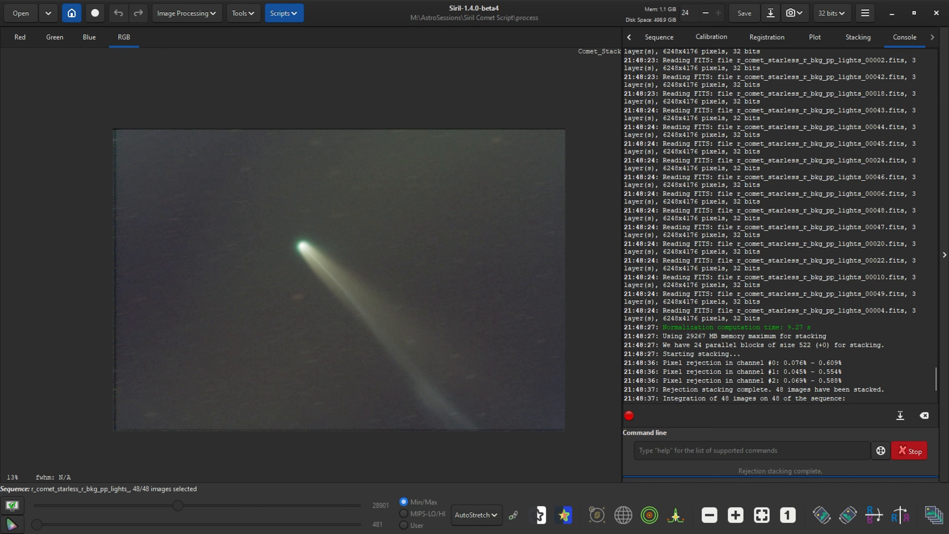
- Switch to File Explorer, copy Comet_Stack.fits from the process folder into the Siril Comet Script folder, and return to Siril
key("alt+Tab")
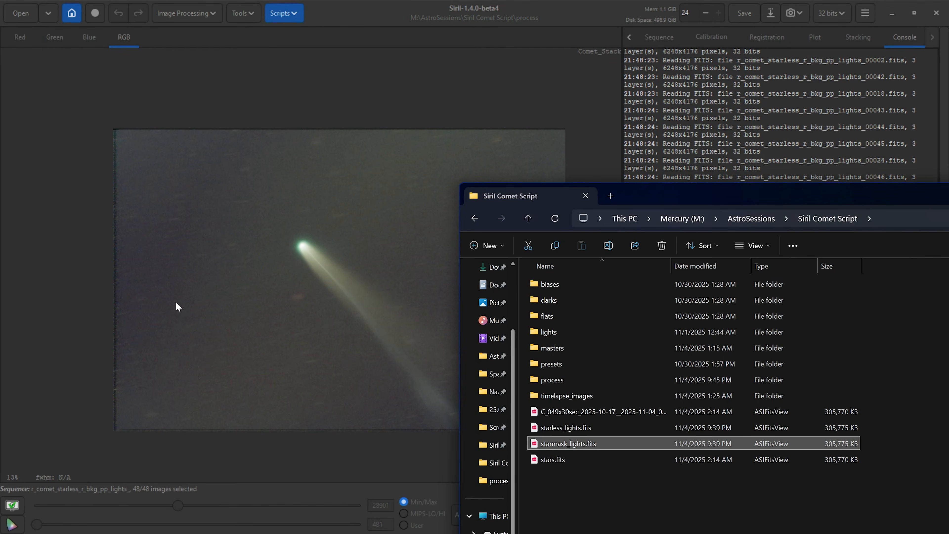
left_click_drag(712, 195, 710, 99)
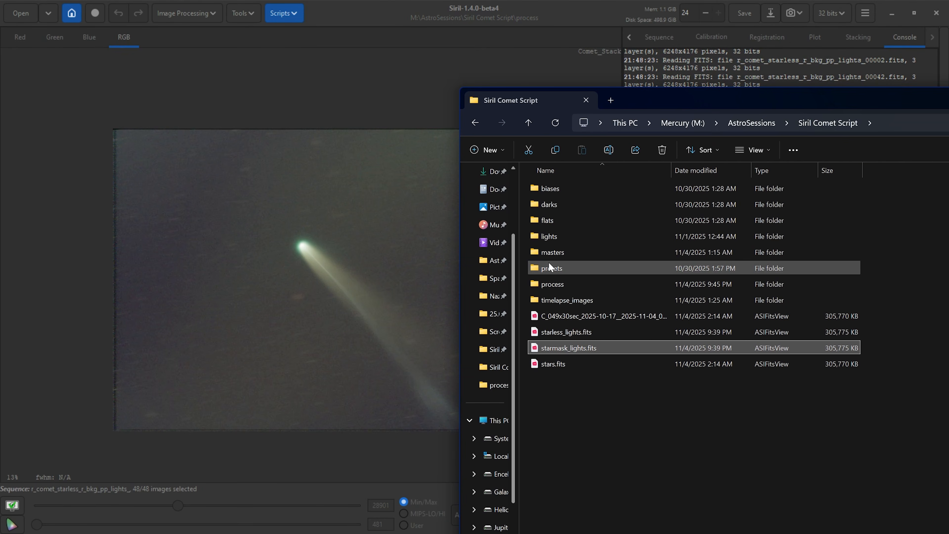
double_click(552, 284)
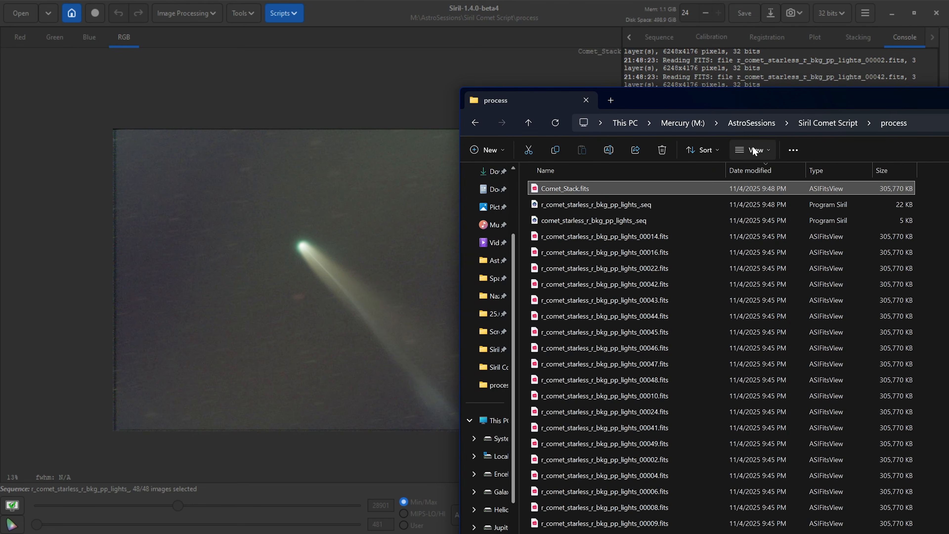
left_click(829, 122)
key("ctrl+v")
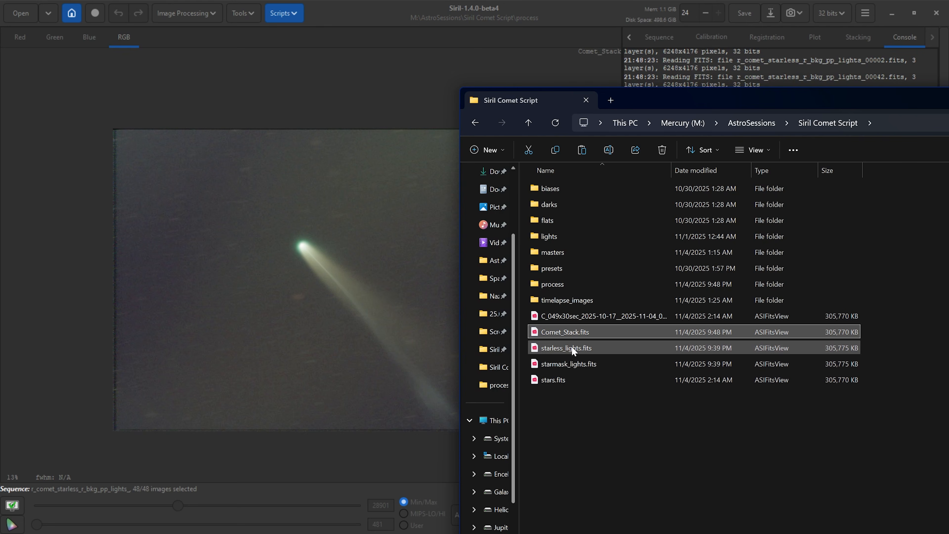
left_click(569, 359)
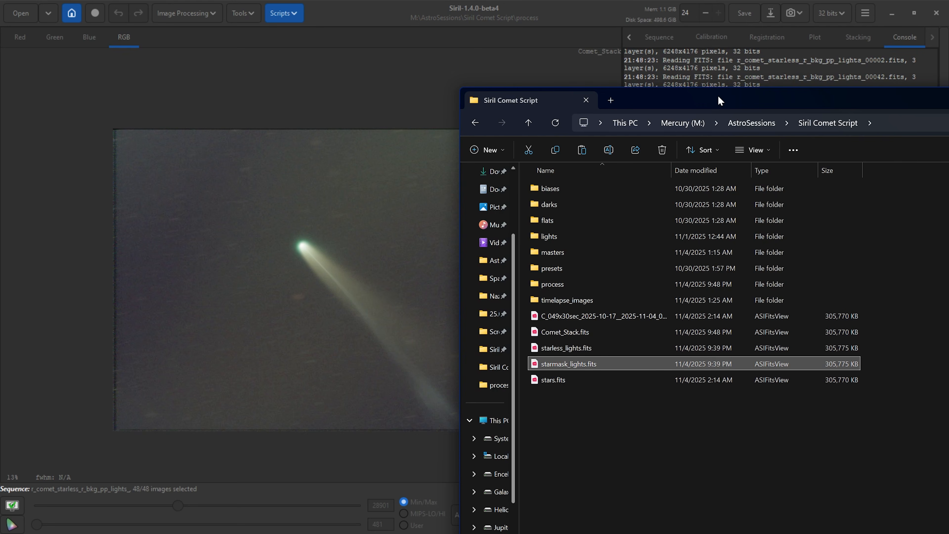
left_click(600, 137)
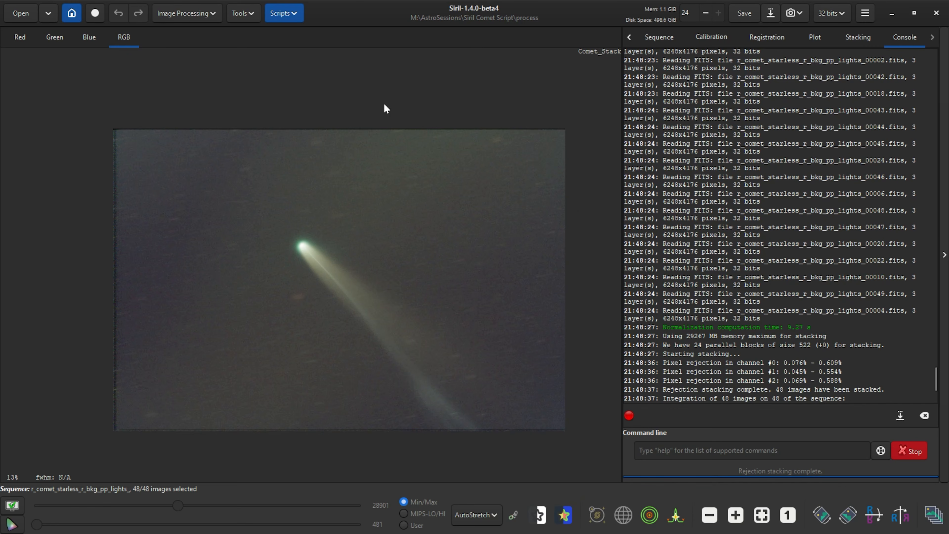
- Open Star Recomposition and agree to close the current image
left_click(188, 14)
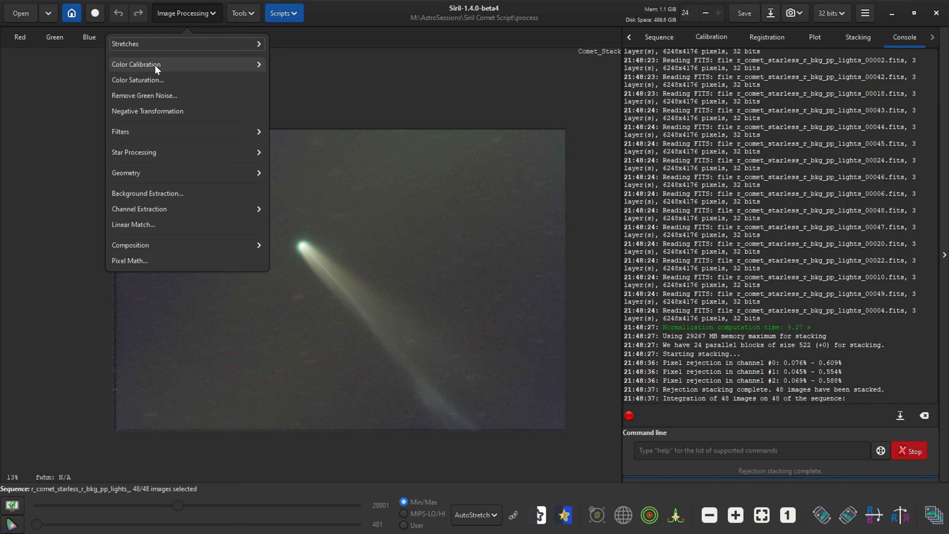
left_click(152, 150)
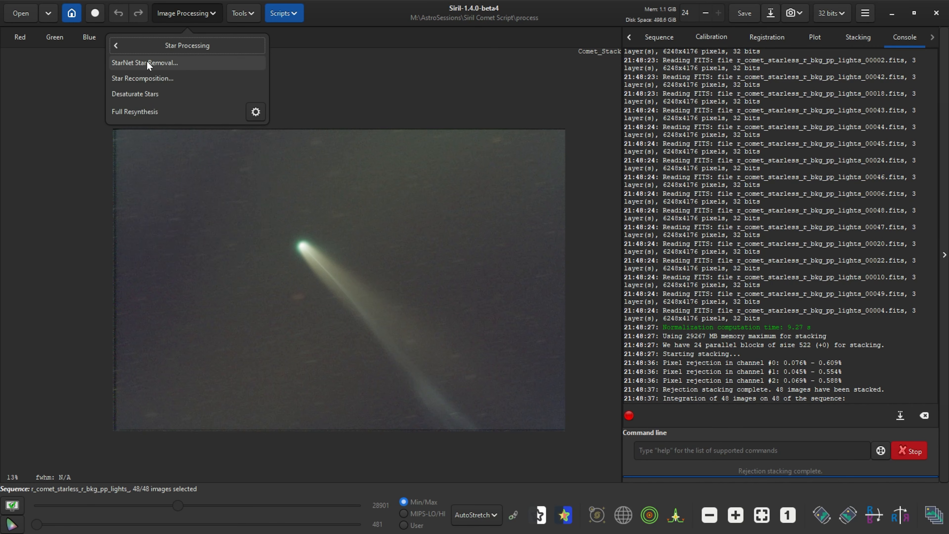
left_click(150, 80)
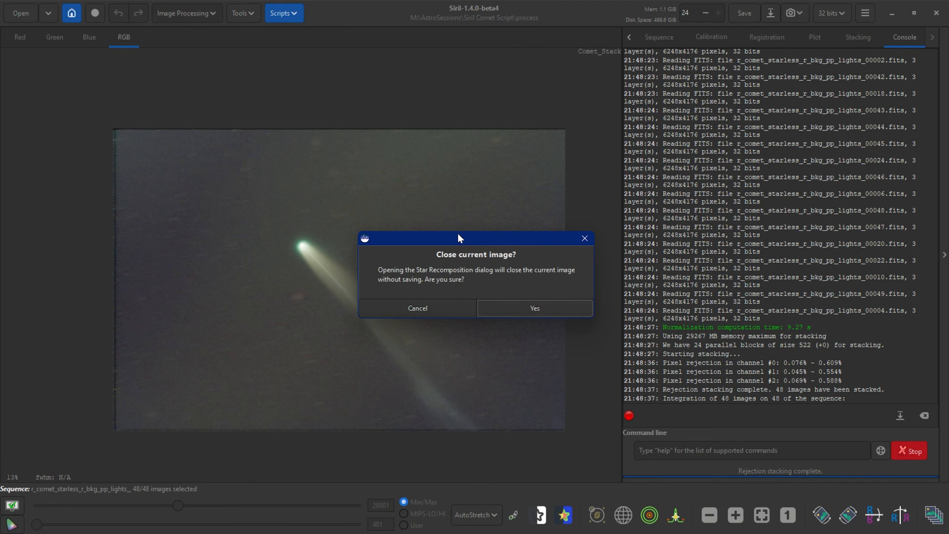
left_click(527, 307)
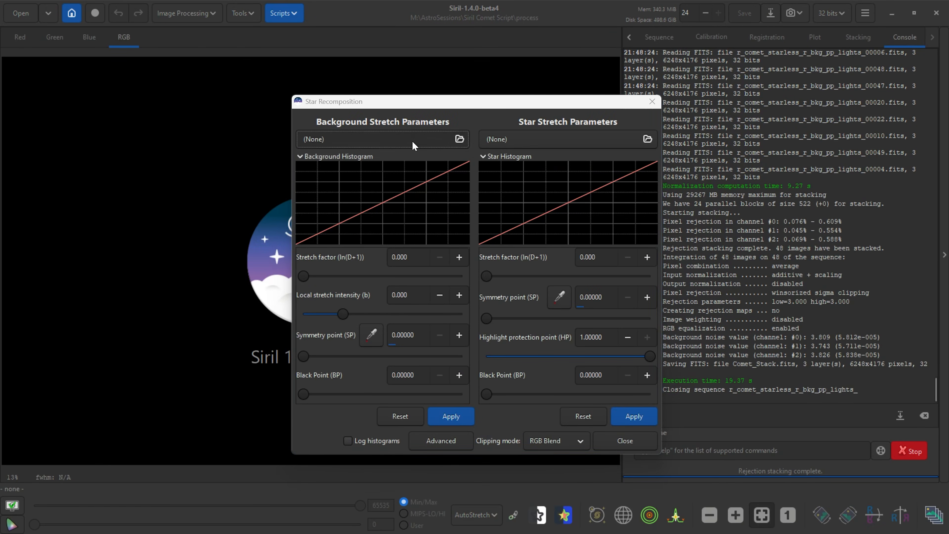
- Load Comet_Stack.fits as the background image and starmask_lights.fits as the star image from the Siril Comet Script folder
left_click(413, 144)
left_click(573, 147)
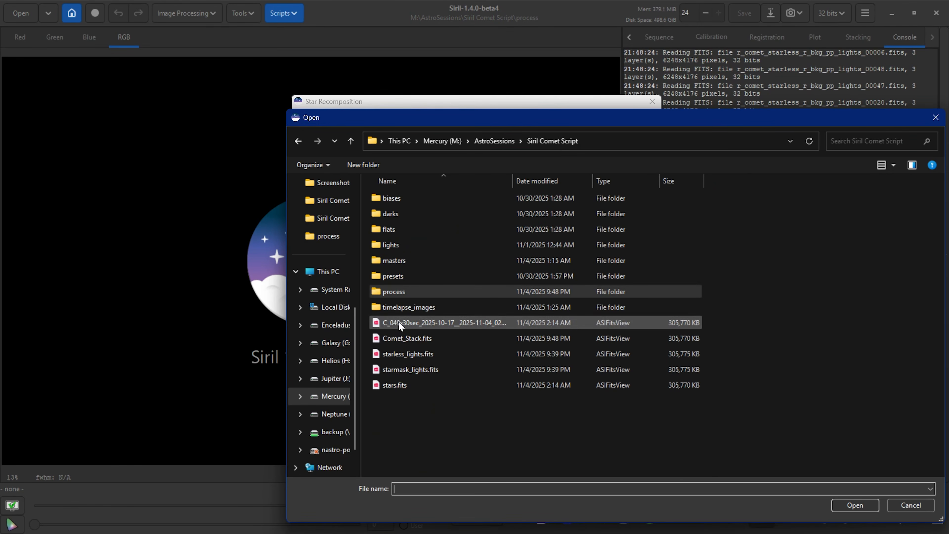
double_click(423, 340)
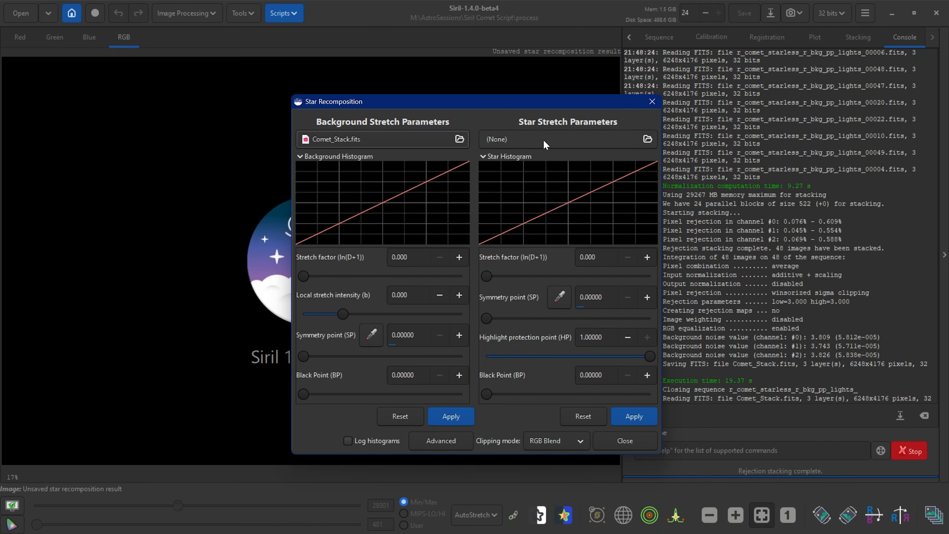
left_click(542, 140)
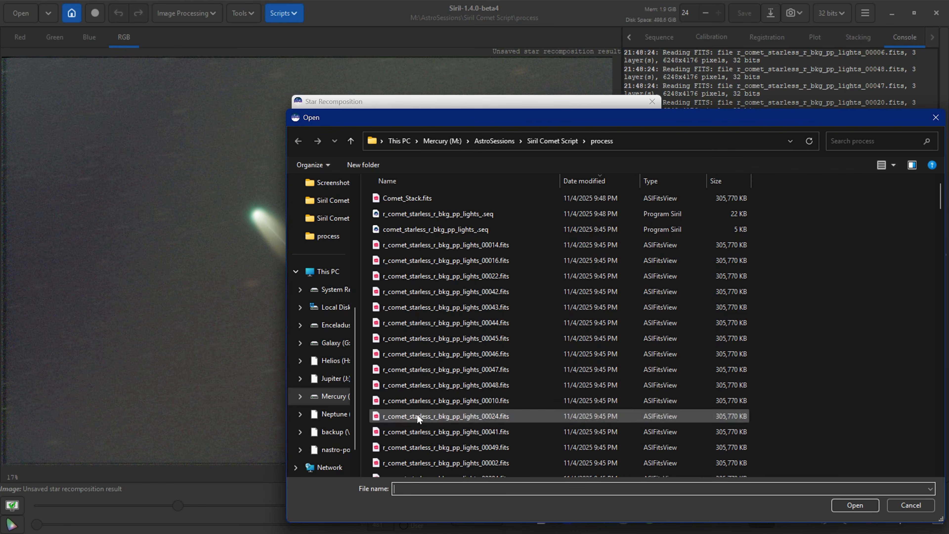
left_click(546, 139)
double_click(410, 367)
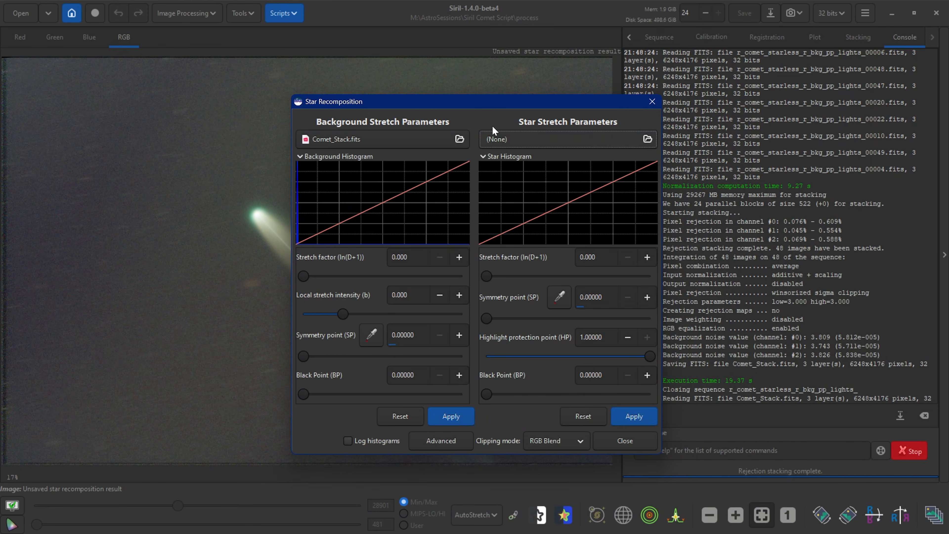
- Move the Star Recomposition dialog off the preview and examine how the stars combine with the comet stack
left_click_drag(449, 105, 649, 96)
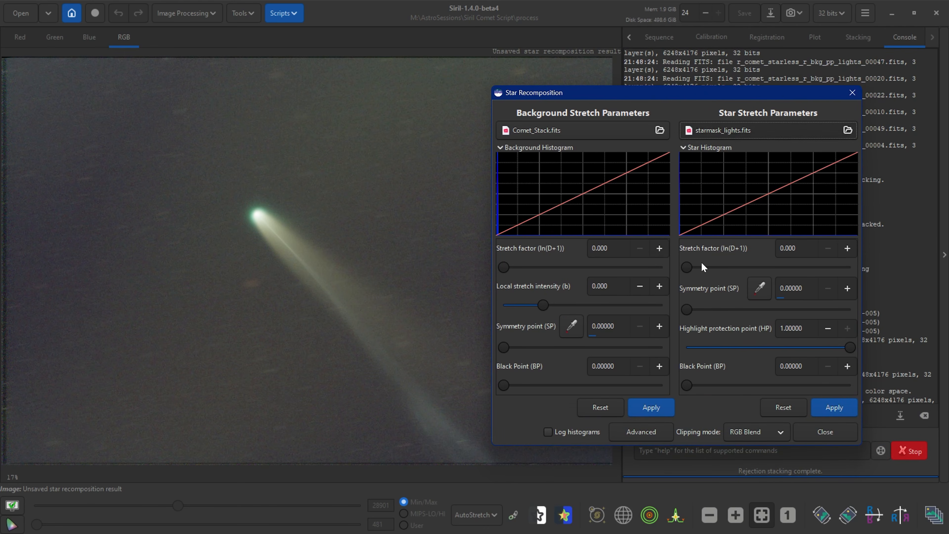
mouse_move(685, 97)
left_mouse_down()
mouse_move(581, 96)
mouse_move(698, 88)
left_mouse_up()
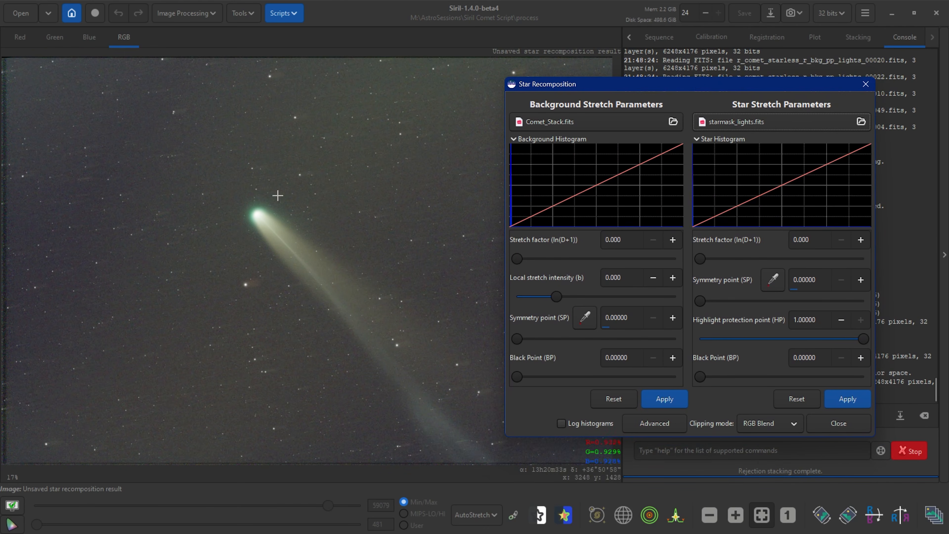
scroll(218, 248, "up", 1)
scroll(318, 346, "down", 1)
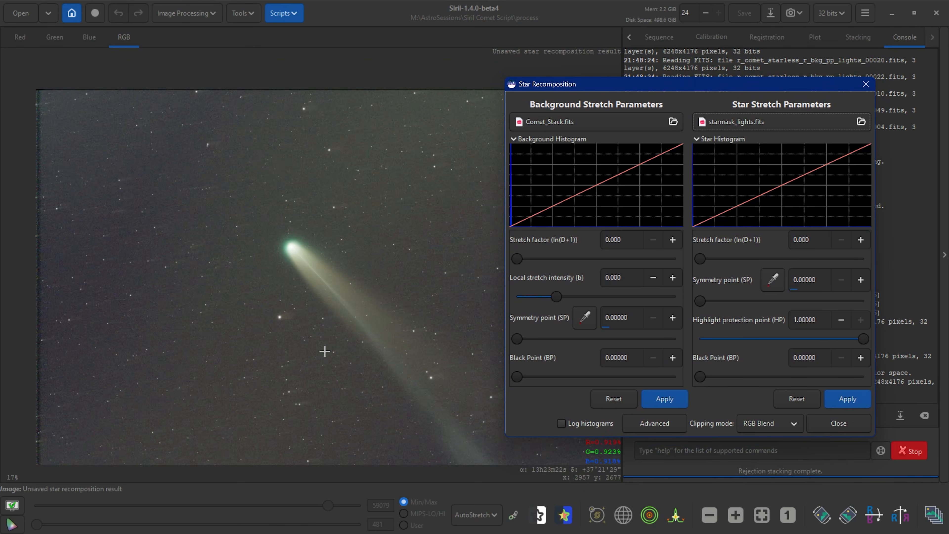
scroll(361, 299, "down", 1)
scroll(381, 279, "up", 1)
scroll(315, 254, "down", 2)
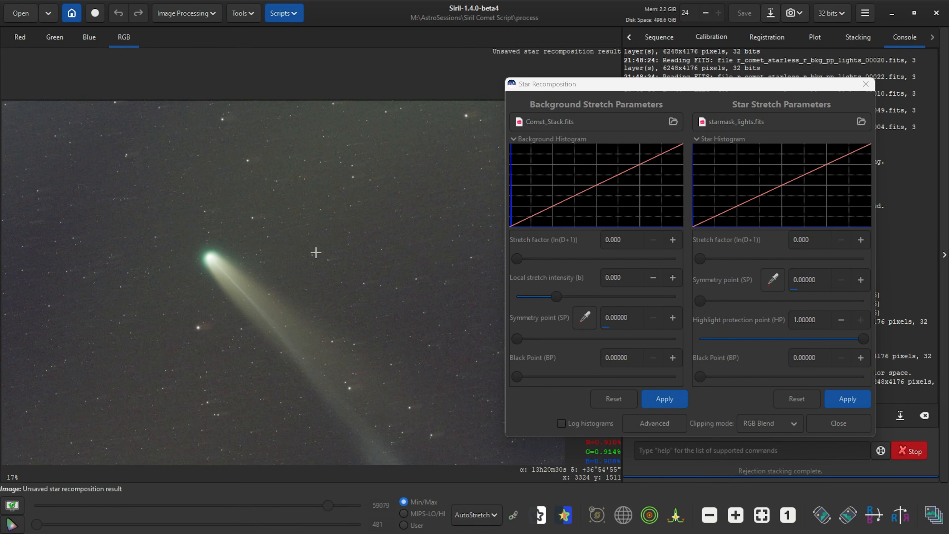
left_click_drag(713, 91, 585, 96)
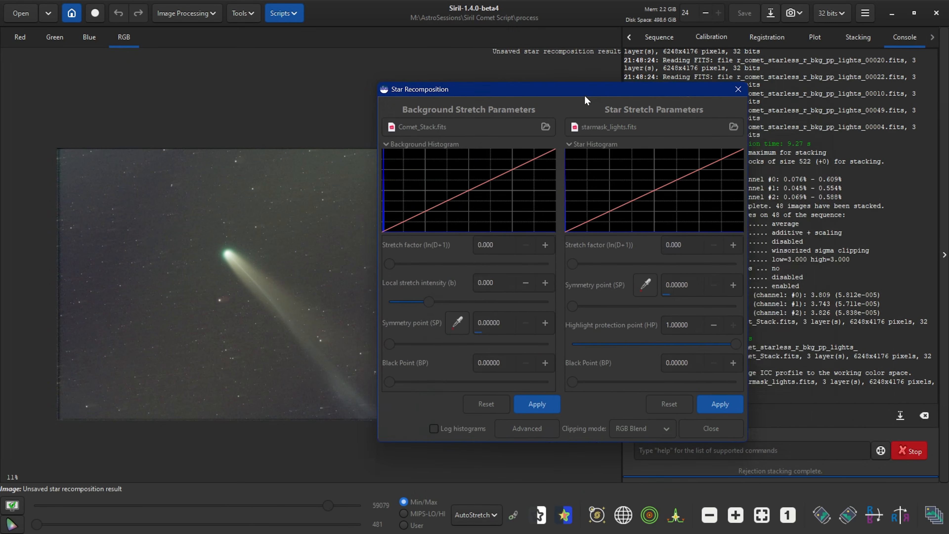
- Close Star Recomposition and bring up the file conversion settings
left_click(742, 90)
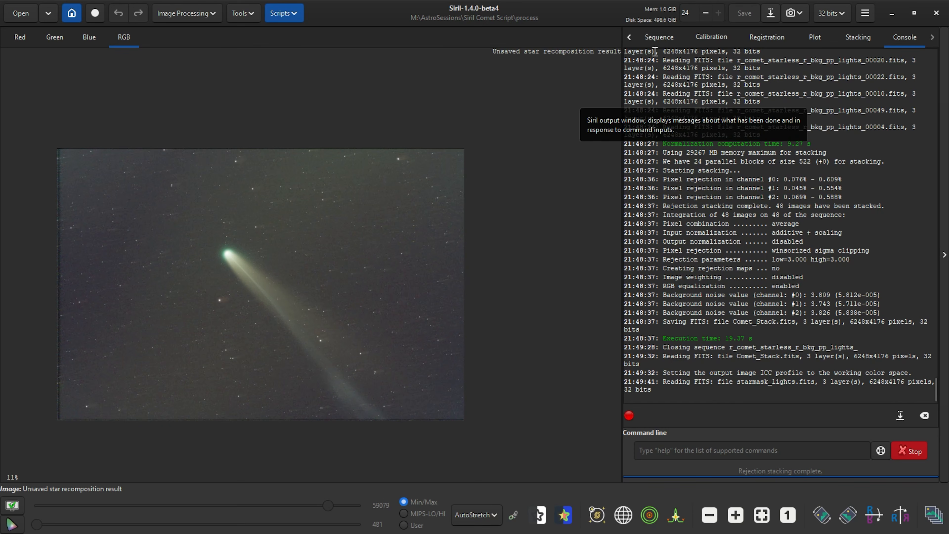
left_click(632, 37)
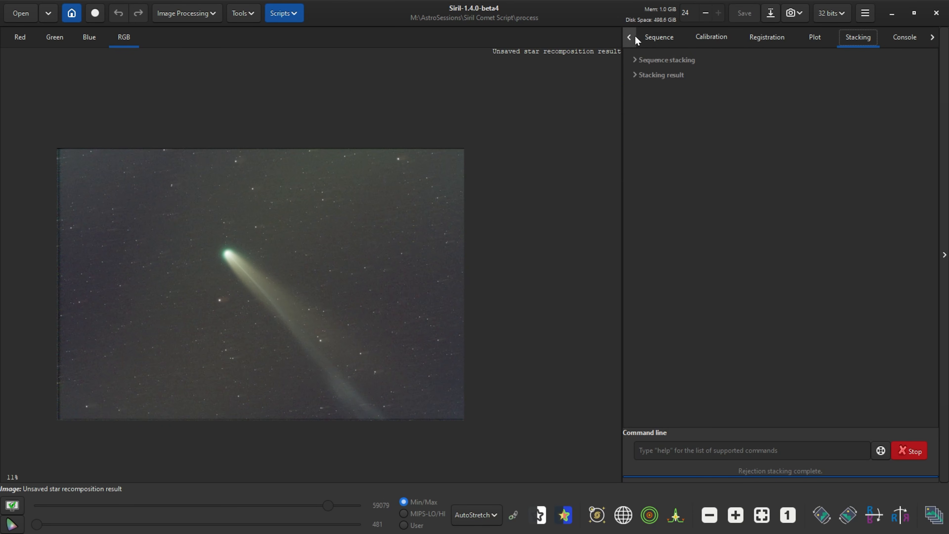
left_click(659, 37)
left_click(629, 37)
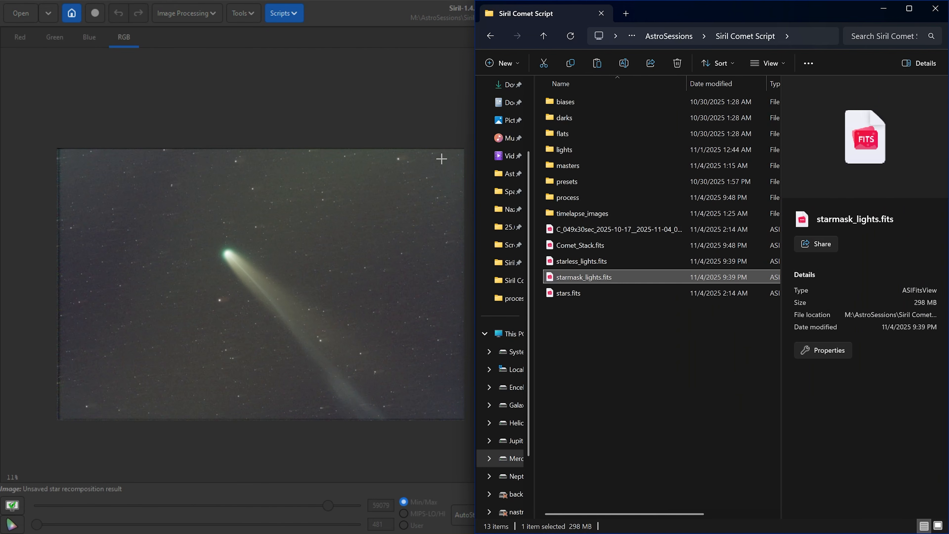
- Add Comet_Stack.fits and starmask_lights.fits from the Siril Comet Script folder in File Explorer to the conversion source list, and minimise File Explorer
left_click_drag(716, 30, 738, 227)
left_click(380, 463)
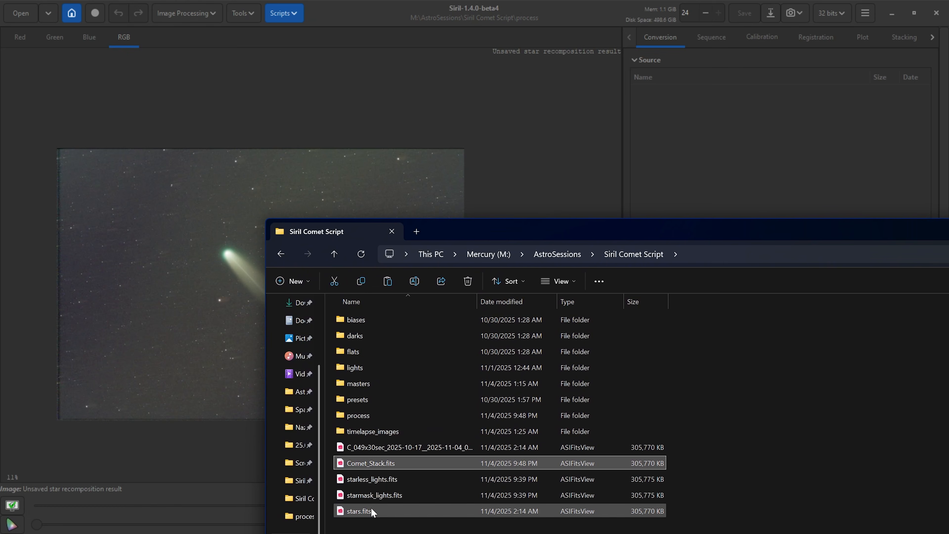
left_click(361, 499, "ctrl")
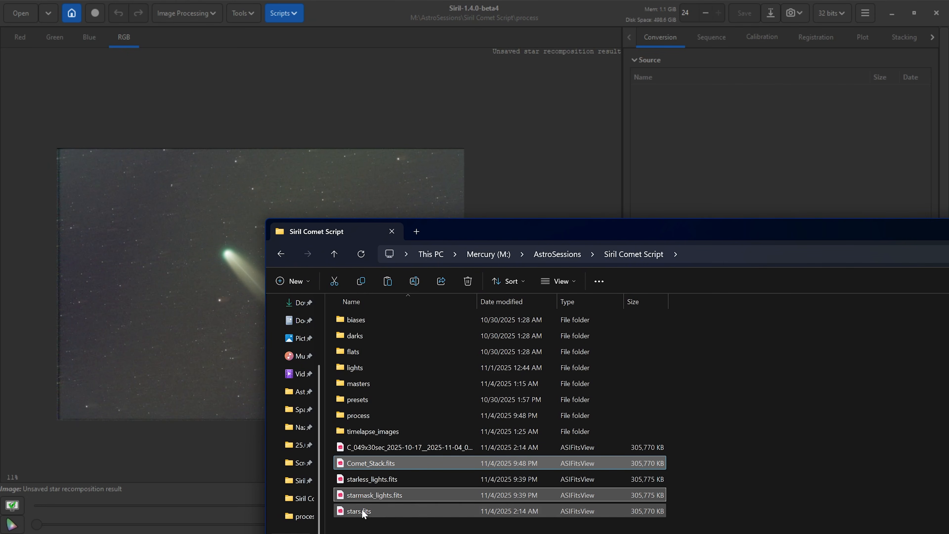
left_click_drag(704, 113, 704, 113)
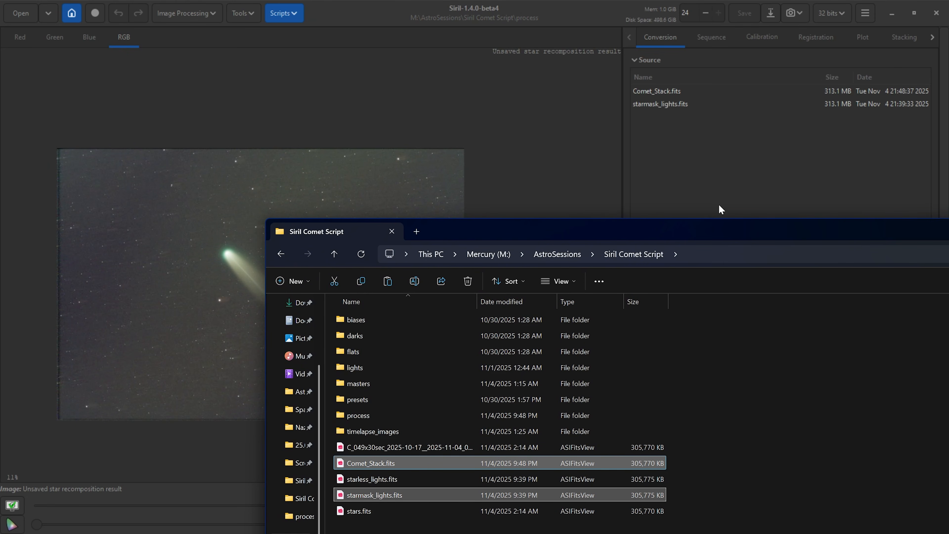
left_click_drag(731, 231, 577, 205)
left_click_drag(934, 201, 835, 195)
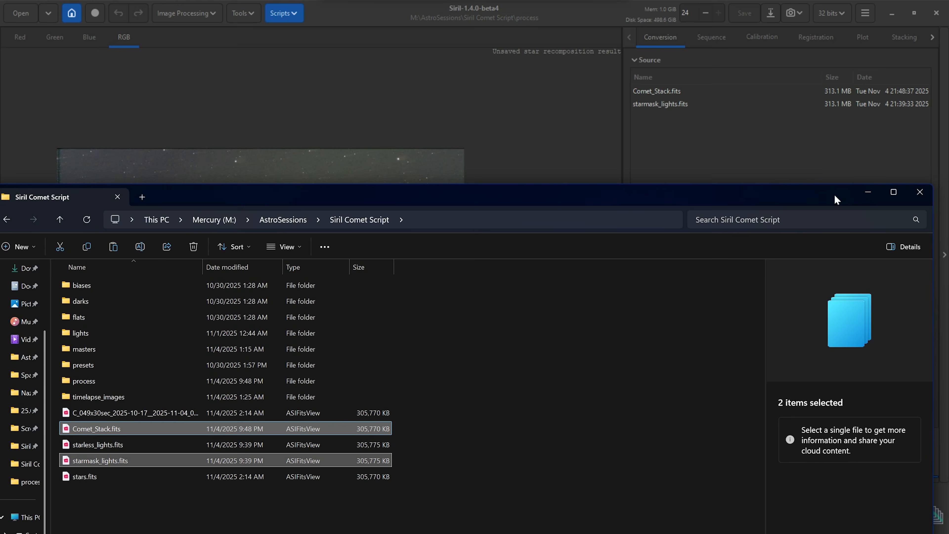
left_click(867, 192)
- Change the working directory to the Siril Comet Script folder
left_click(73, 16)
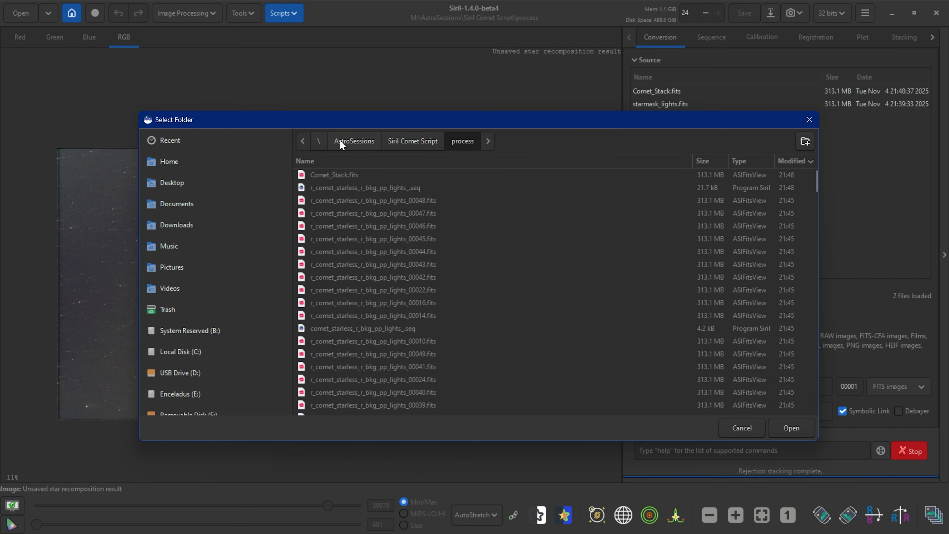
left_click(365, 144)
left_click(794, 433)
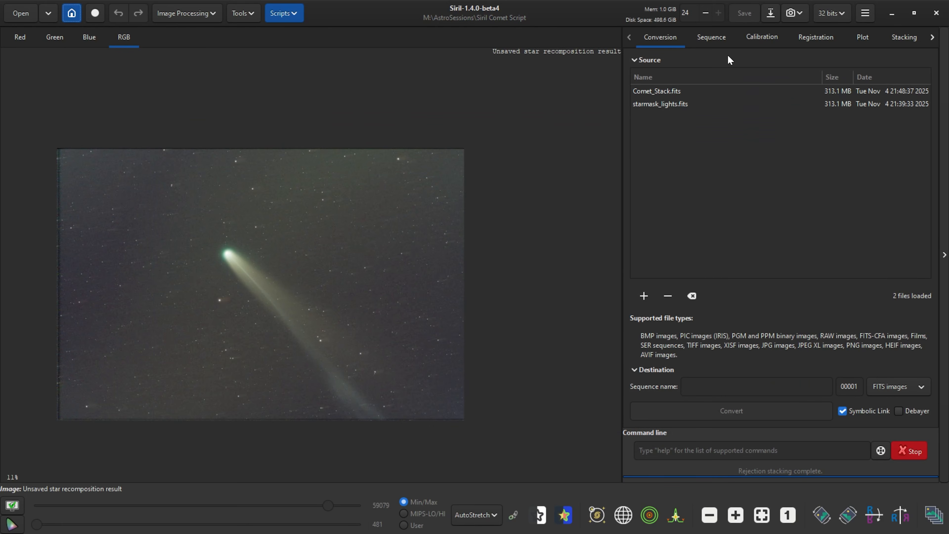
- Convert the two loaded files into a sequence named Comet_Stars
left_click(707, 383)
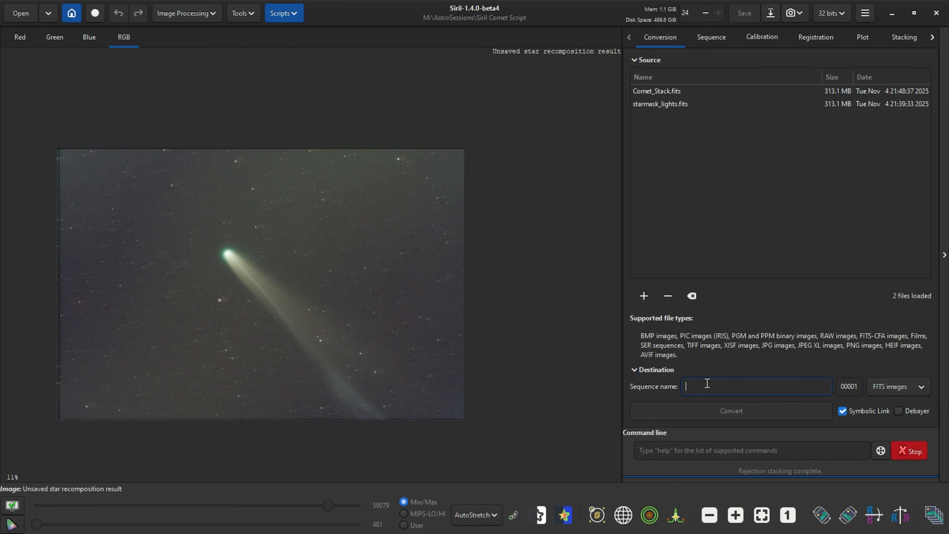
type("Comet_Stars")
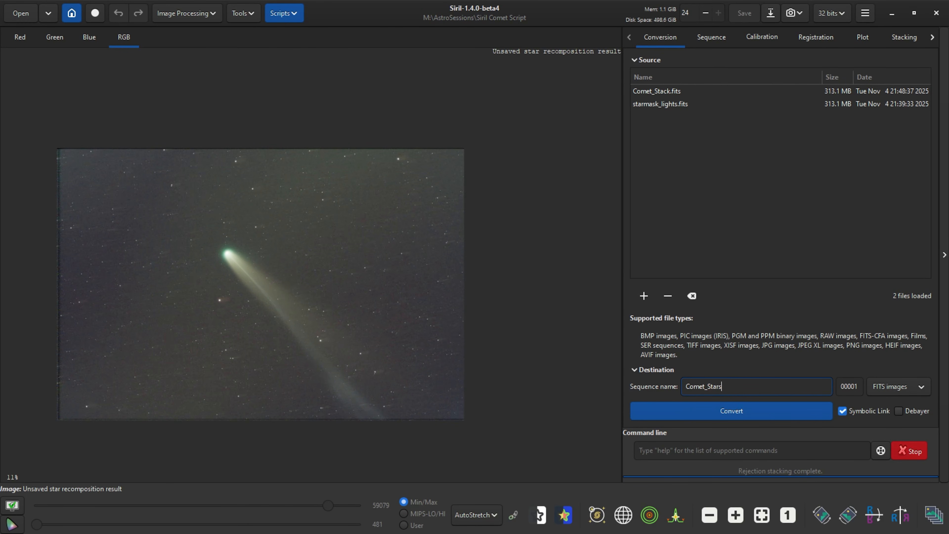
left_click(764, 415)
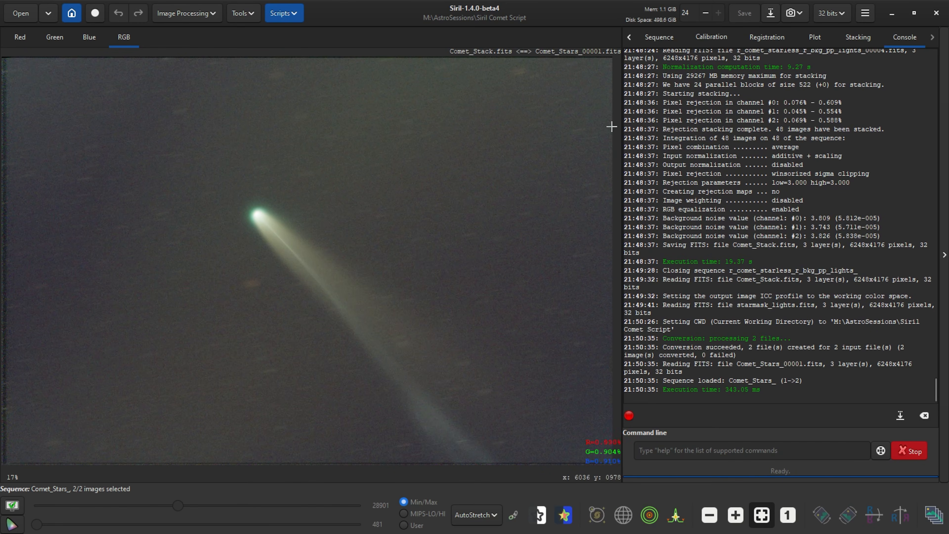
- View both frames of the Comet_Stars sequence in its frame list, ending on the comet frame, and close the list
left_click(662, 44)
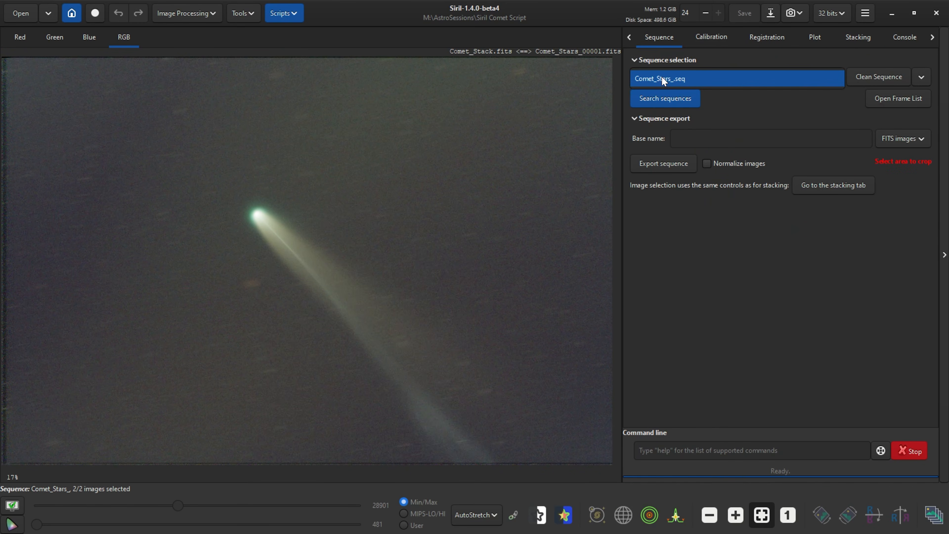
left_click(892, 100)
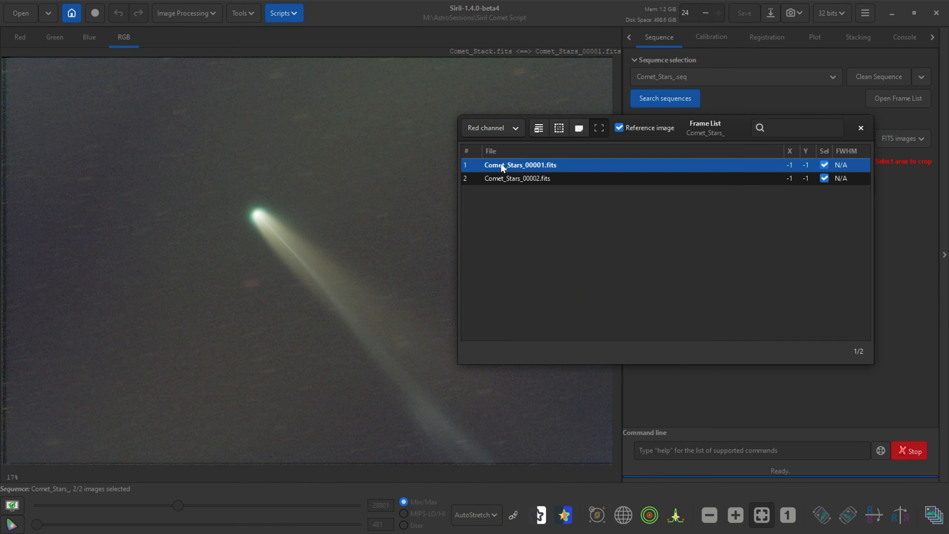
left_click(519, 179)
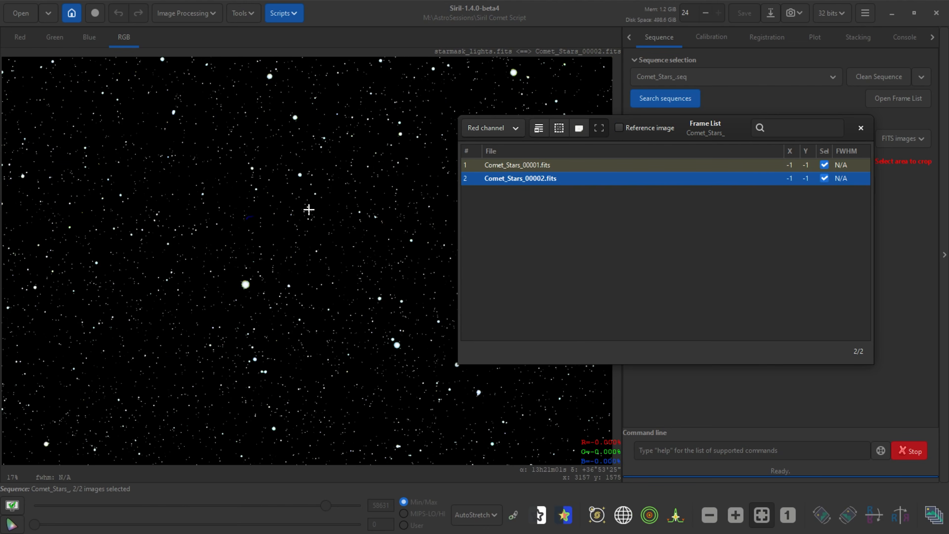
left_click(600, 169)
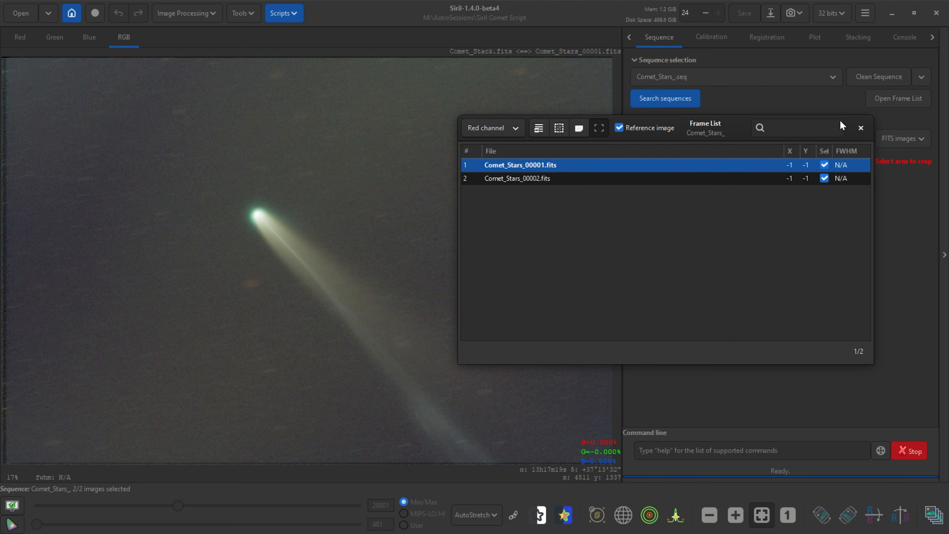
left_click(861, 128)
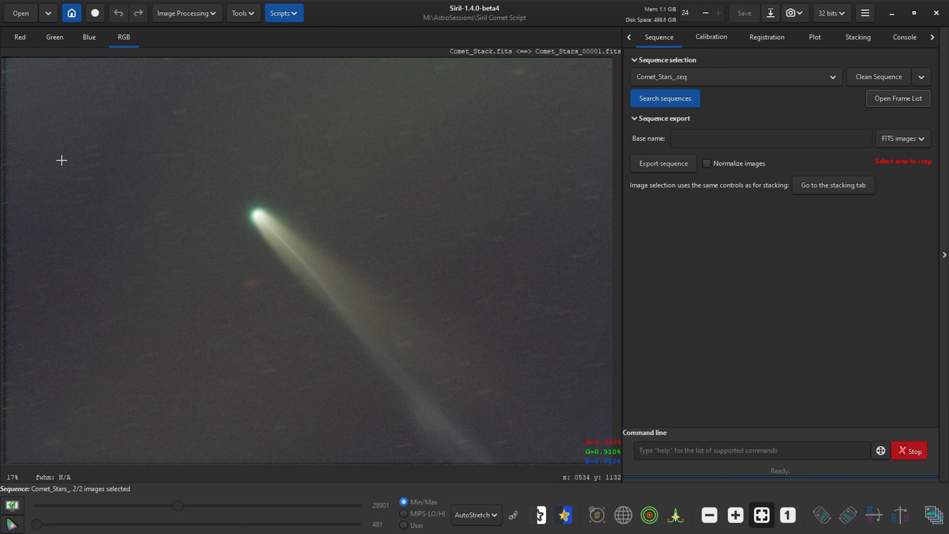
- Crop the whole Comet_Stars sequence to an area of about 4520 x 2979 px around the comet, using the output prefix cropped_
left_click_drag(93, 113, 575, 447)
left_click_drag(93, 113, 148, 139)
scroll(8, 71, "up", 3)
scroll(20, 92, "down", 3)
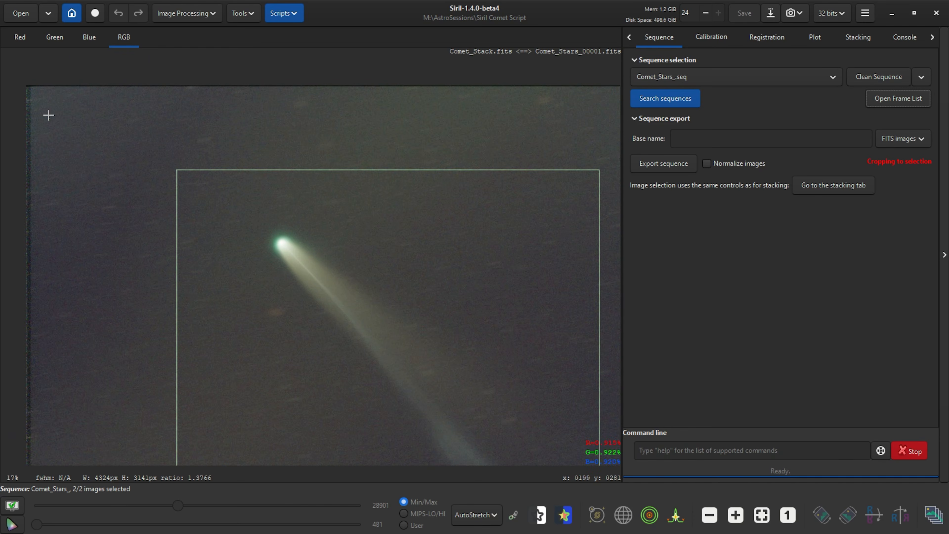
scroll(323, 283, "down", 1)
right_click(352, 296)
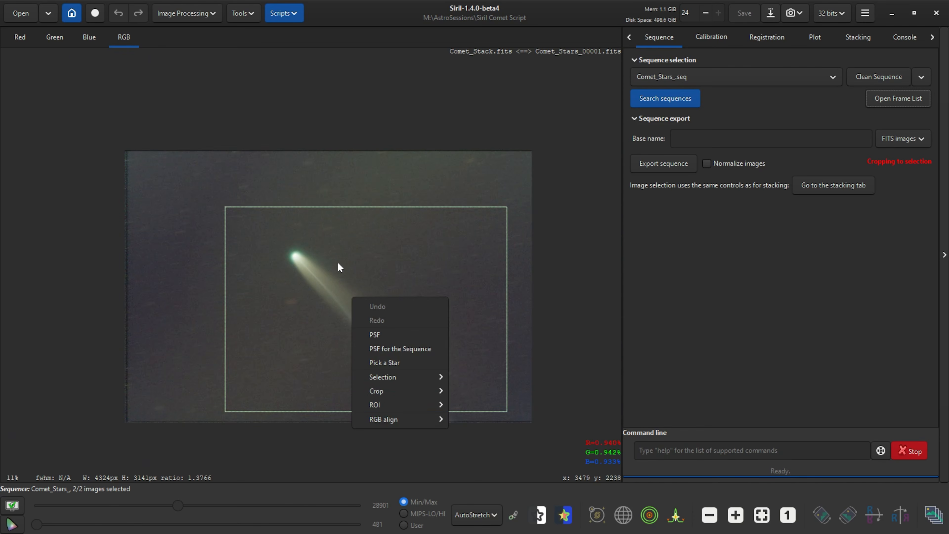
mouse_move(396, 391)
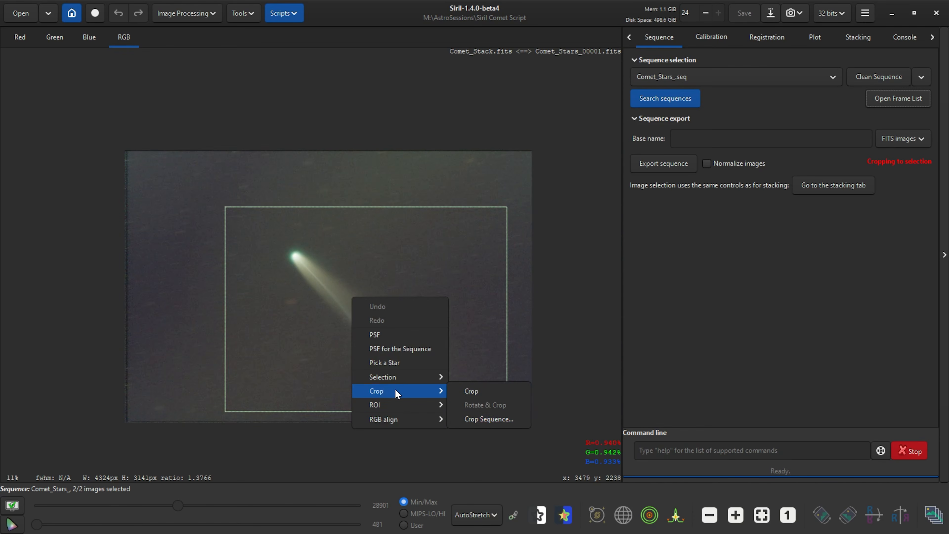
left_click(501, 419)
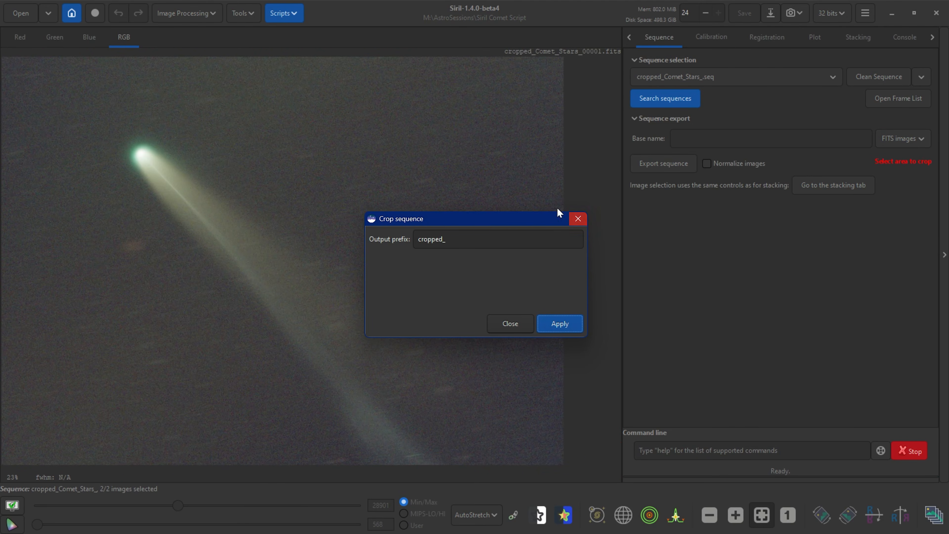
left_click(578, 219)
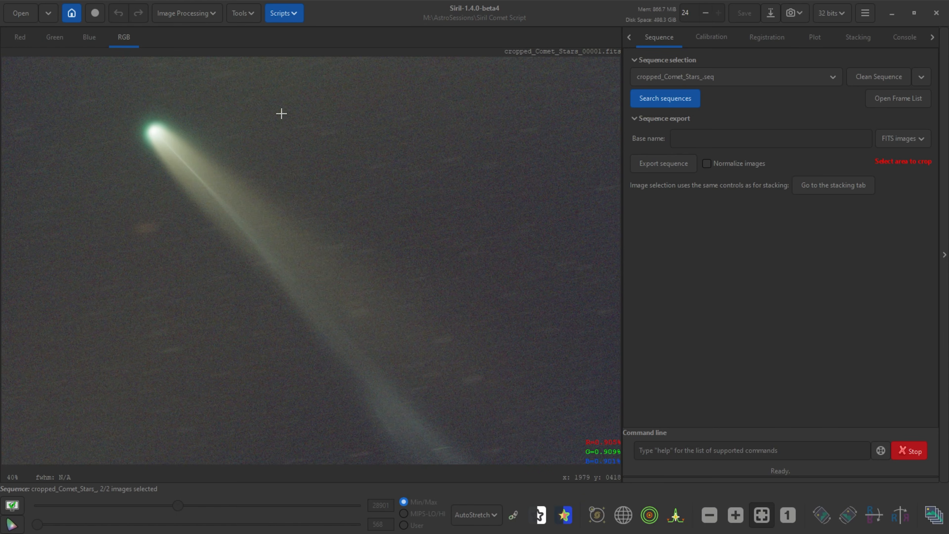
- Check both frames of the cropped_Comet_Stars sequence in its frame list, ending on the comet frame, and close the list
left_click(486, 509)
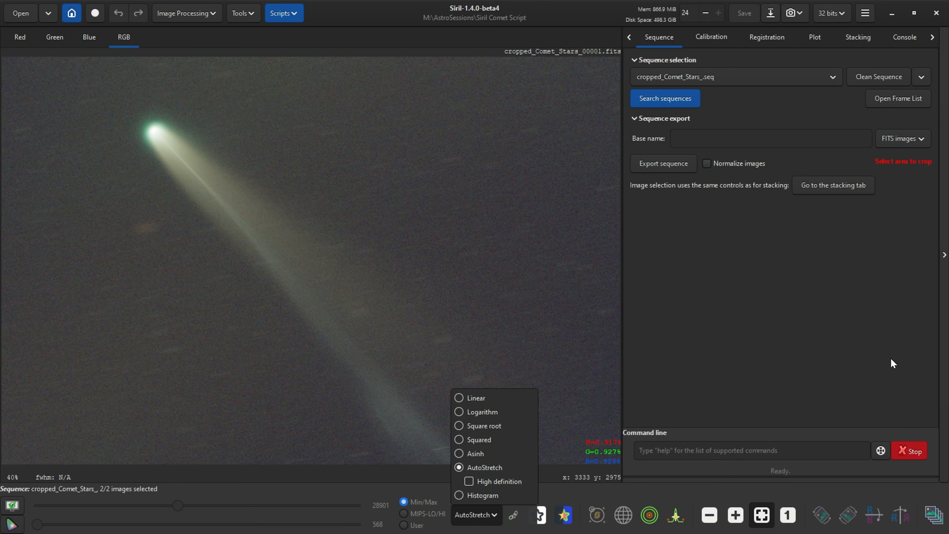
left_click(938, 499)
left_click(933, 513)
left_click(306, 206)
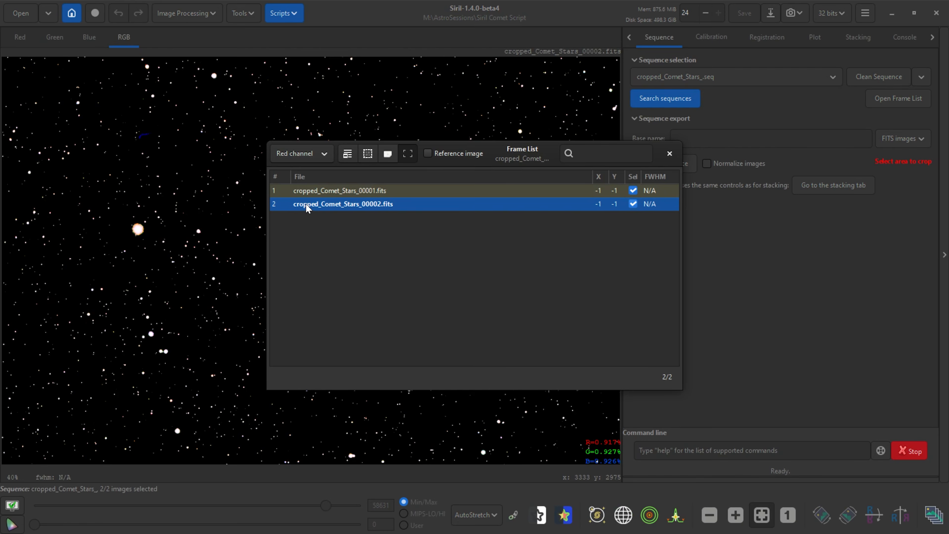
left_click(313, 190)
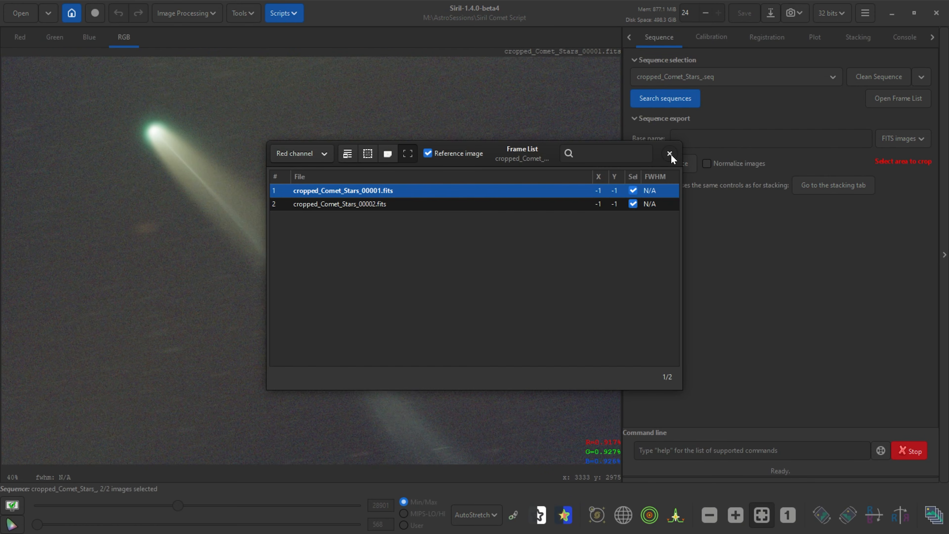
left_click(669, 153)
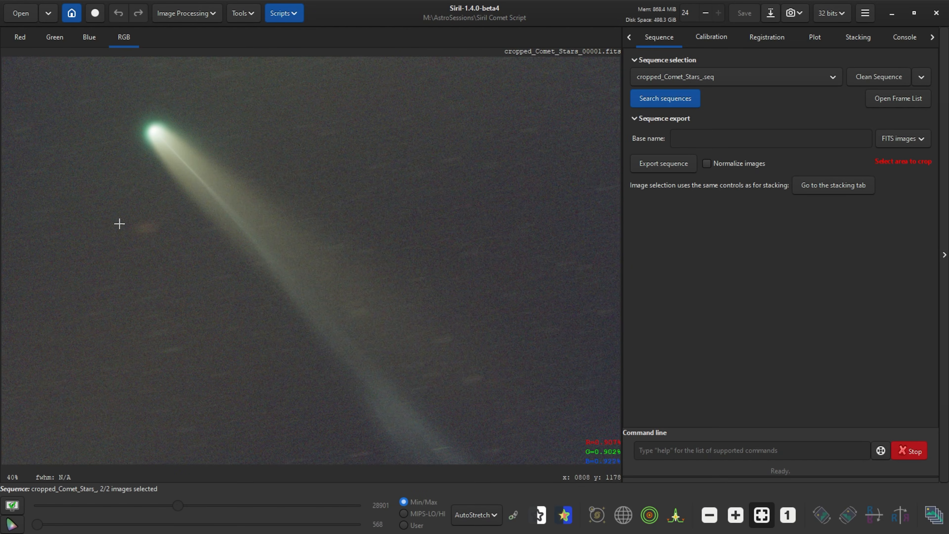
left_click(165, 19)
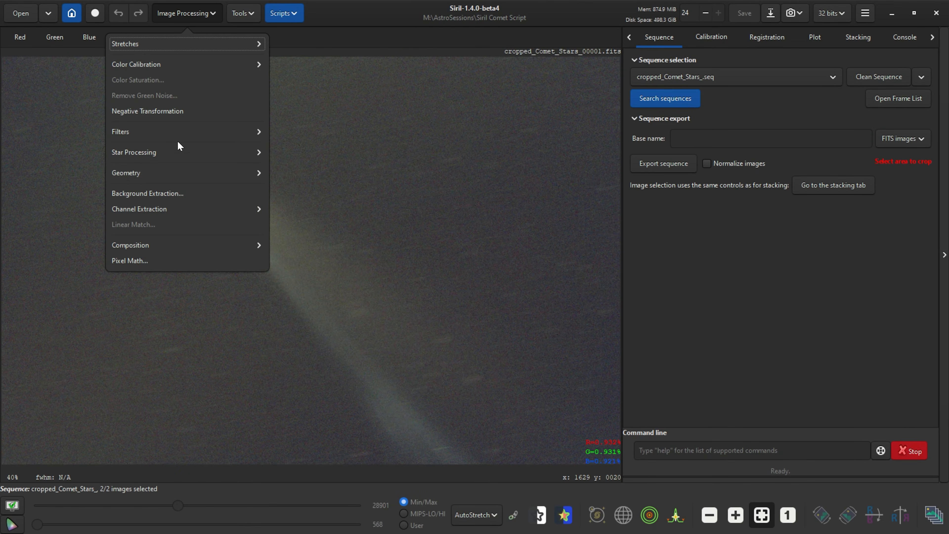
left_click(167, 154)
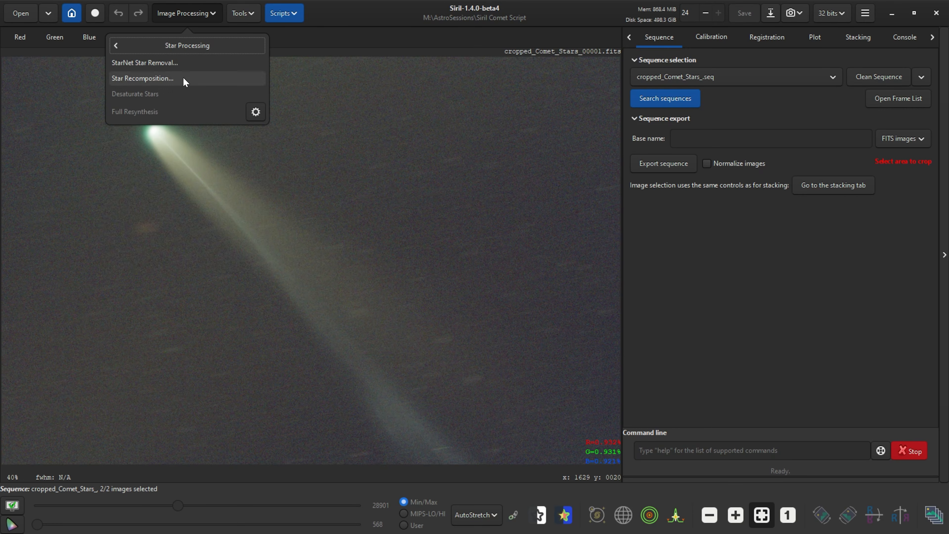
left_click(399, 119)
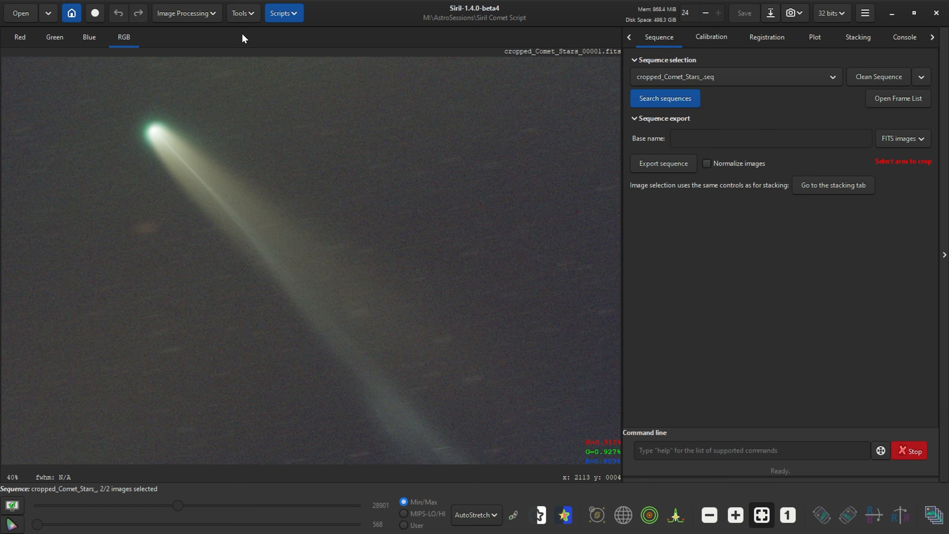
left_click(282, 17)
mouse_move(300, 57)
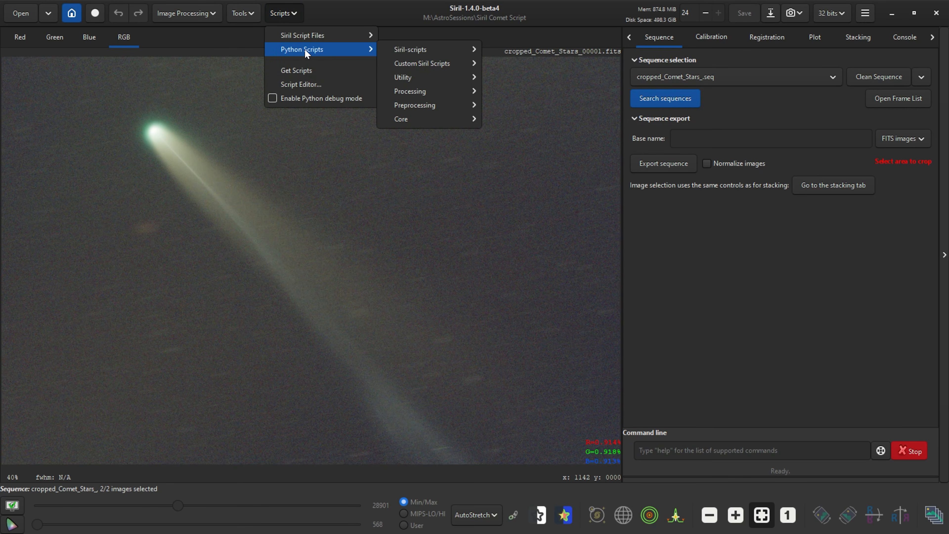
mouse_move(444, 92)
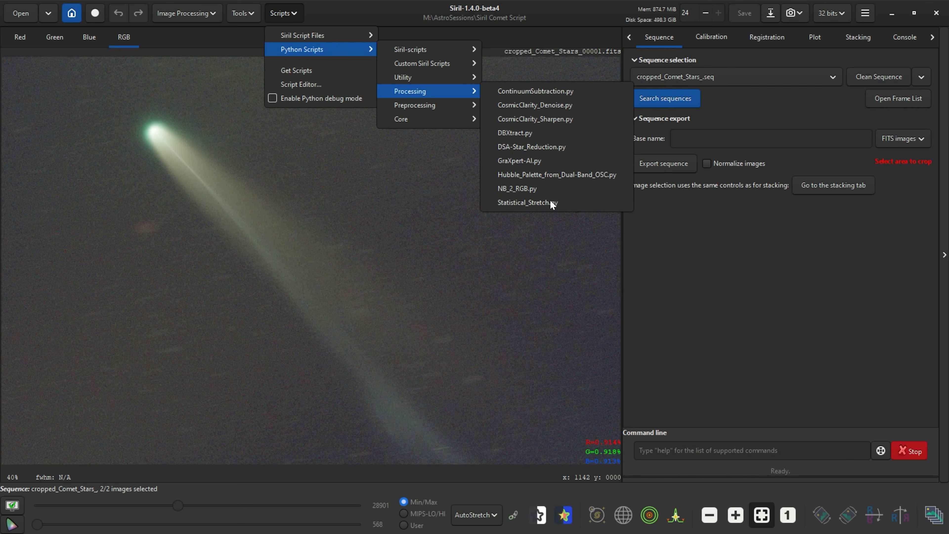
left_click(202, 75)
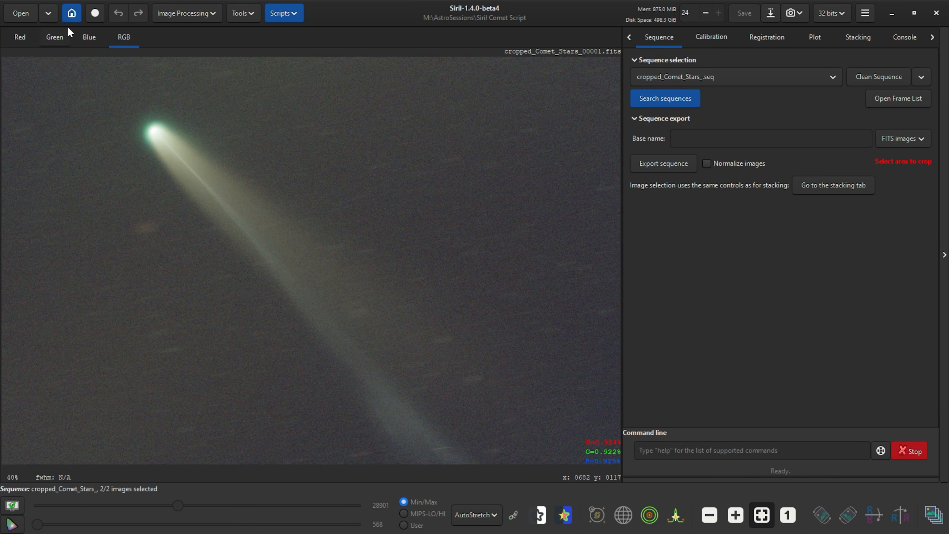
- Compare the previews of the two cropped files and open the comet image cropped_Comet_Stars_00001.fits
left_click(24, 15)
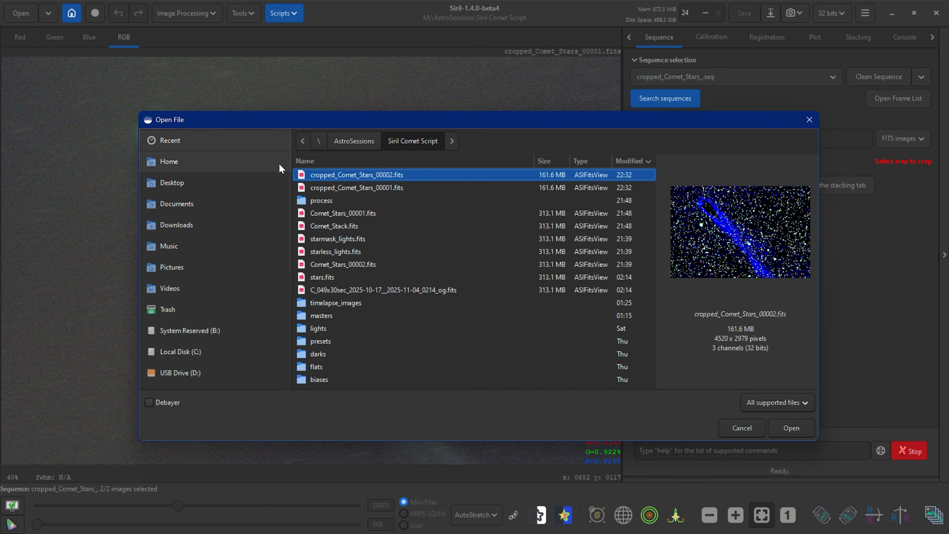
left_click(382, 188)
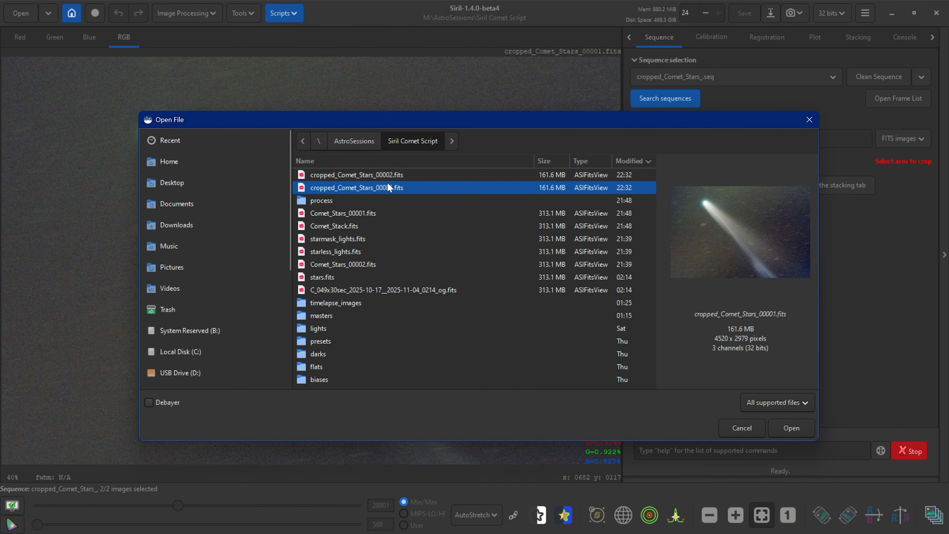
left_click(394, 179)
left_click(392, 185)
left_click(390, 179)
left_click(388, 186)
left_click(365, 175)
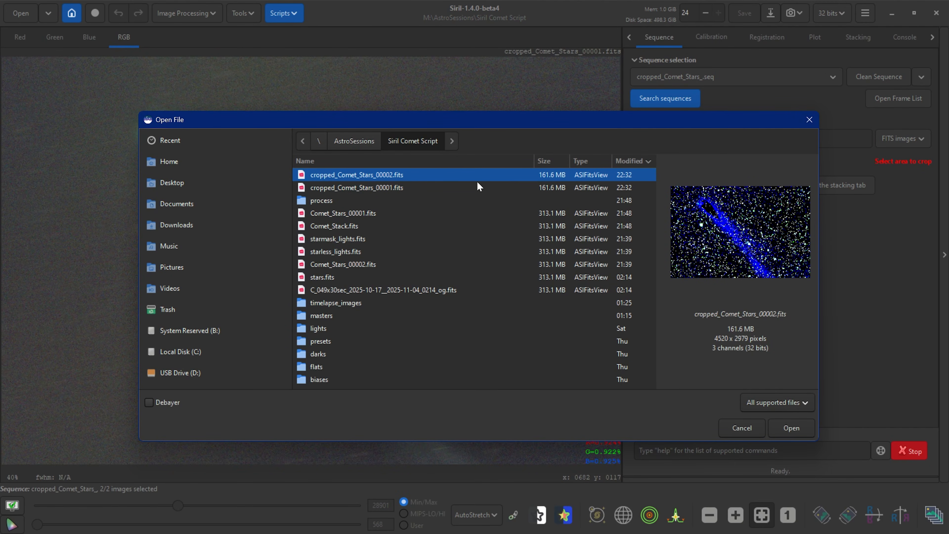
left_click(352, 189)
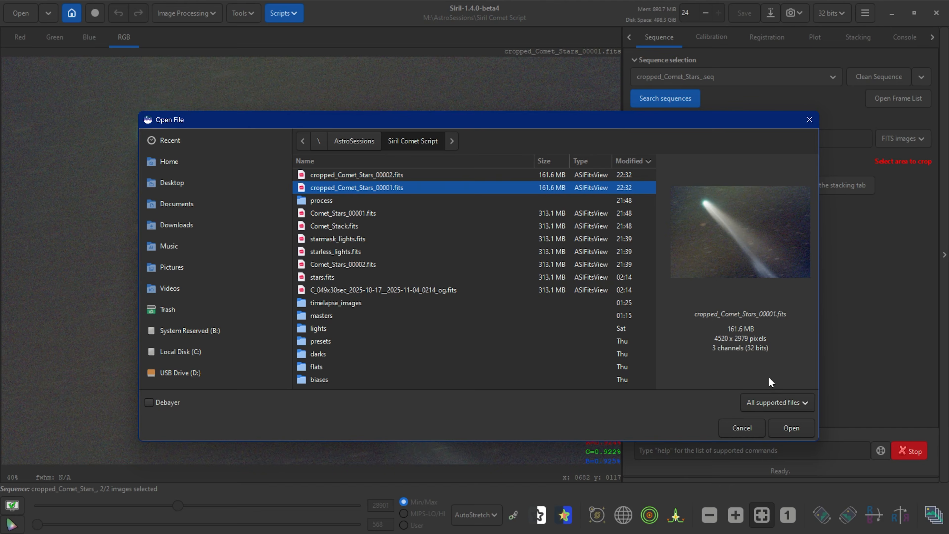
left_click(802, 430)
- Launch the Statistical Stretch Python script for the comet image and set the image display mode to Linear
left_click(283, 13)
mouse_move(297, 48)
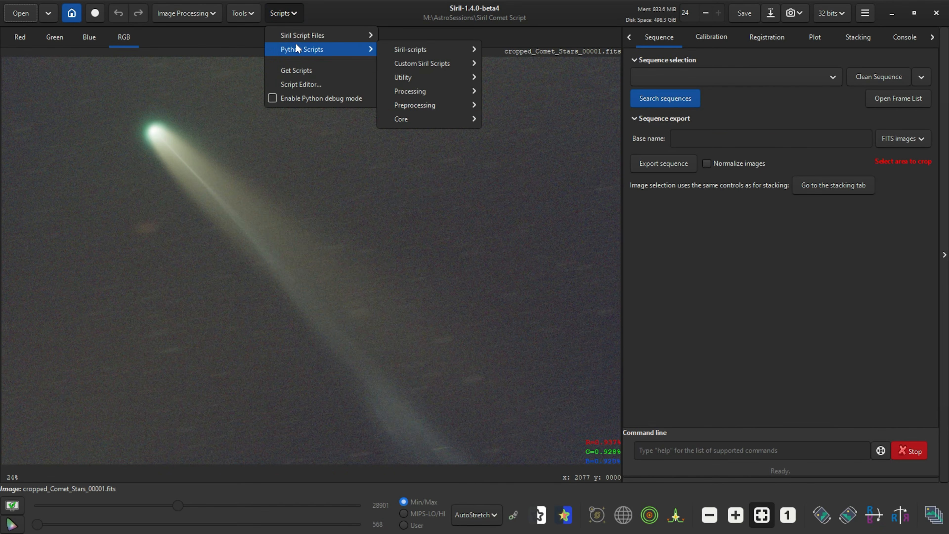
mouse_move(426, 93)
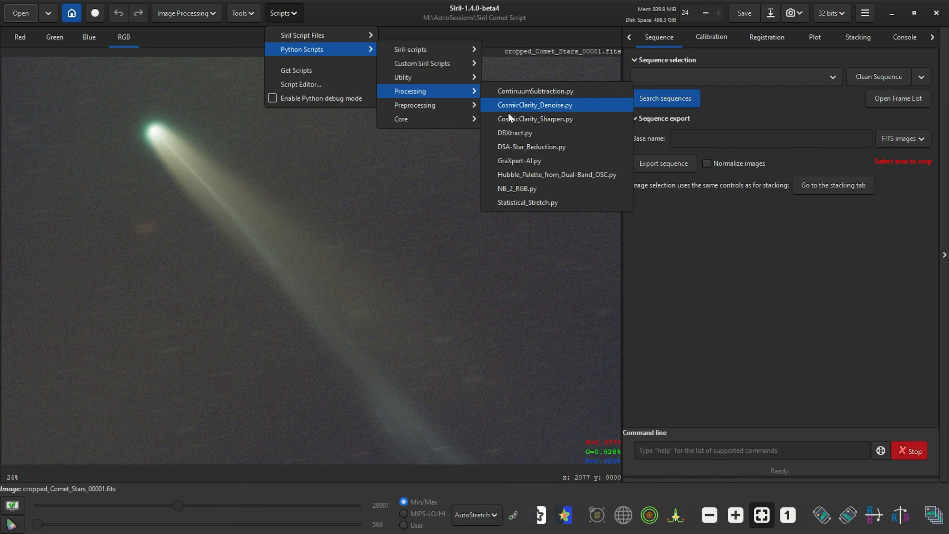
left_click(565, 202)
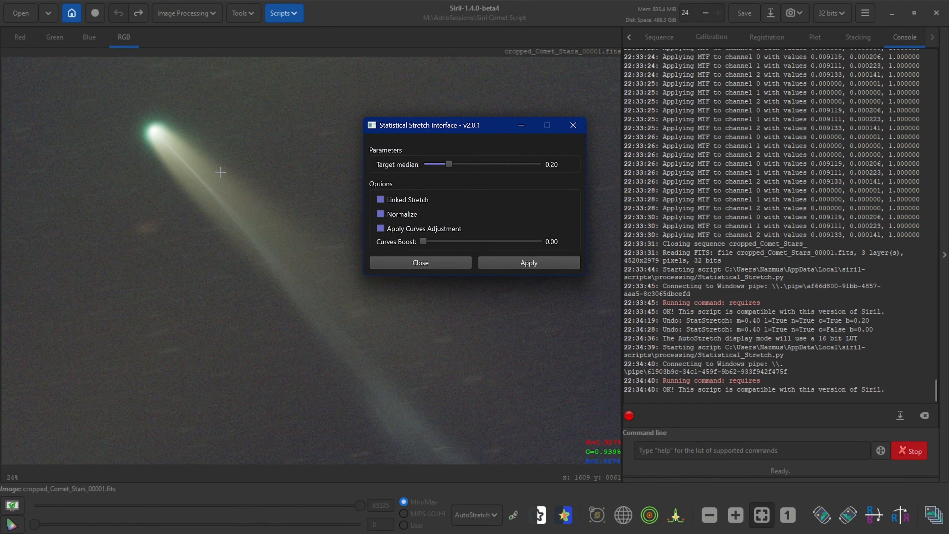
left_click(495, 515)
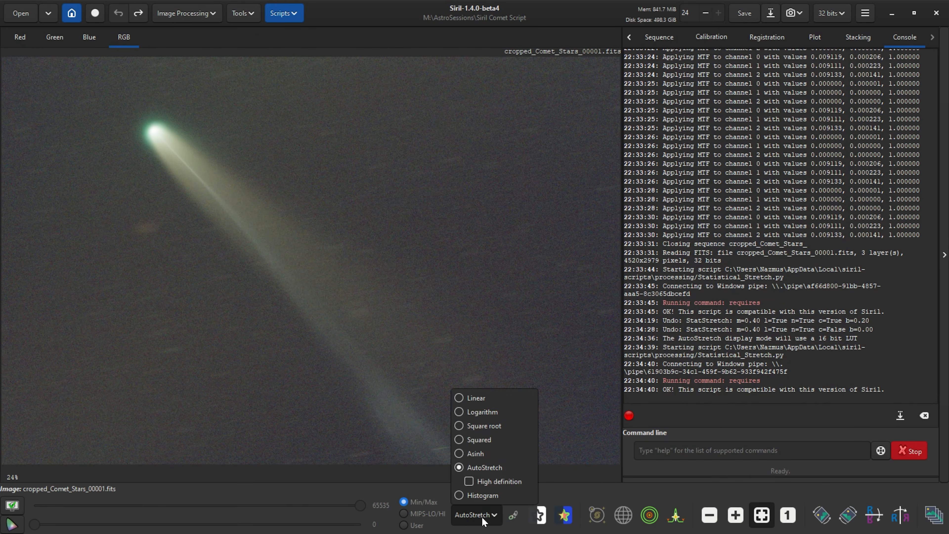
left_click(469, 397)
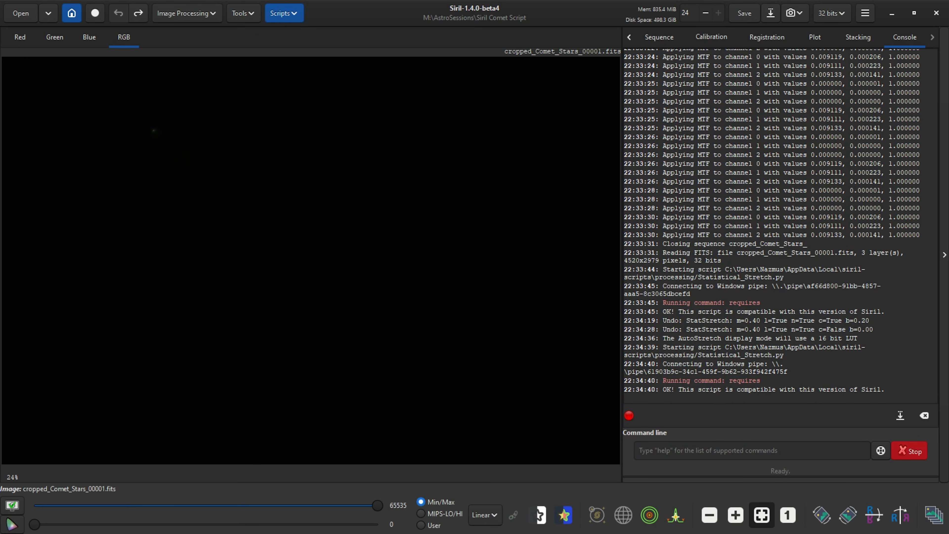
- Apply a linked, normalized Statistical Stretch to the comet image, with curves adjustment on and a curves boost of 0.20
key("alt+Tab")
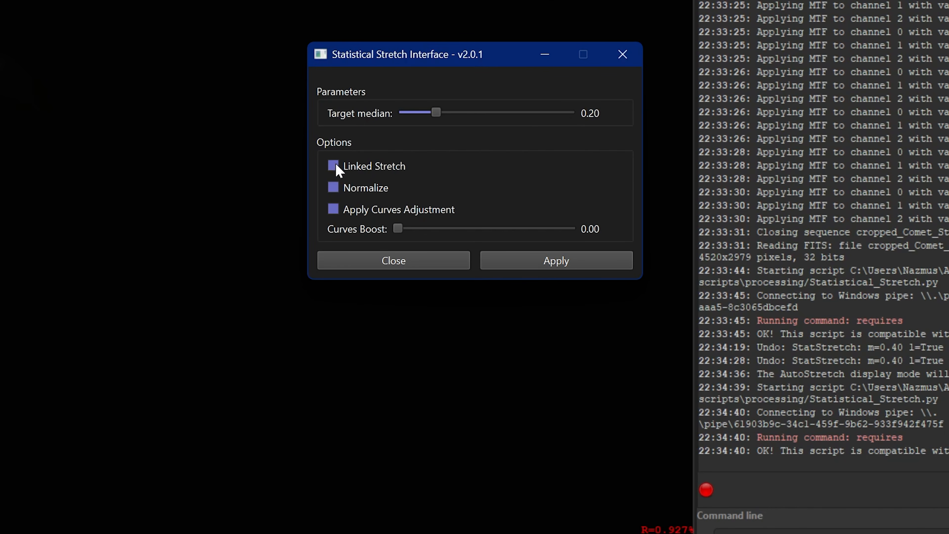
left_click(336, 165)
left_click(333, 187)
left_click(334, 211)
left_click_drag(457, 225, 465, 226)
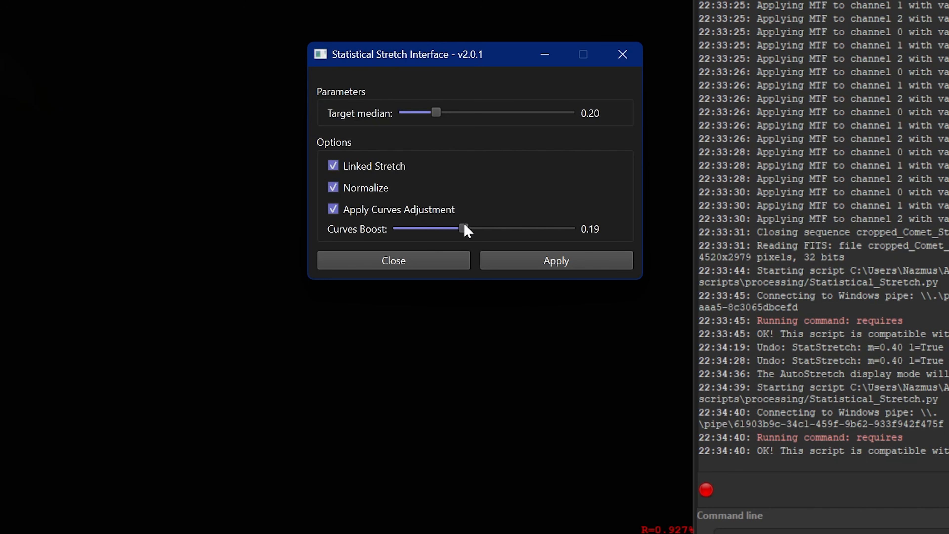
left_click(559, 264)
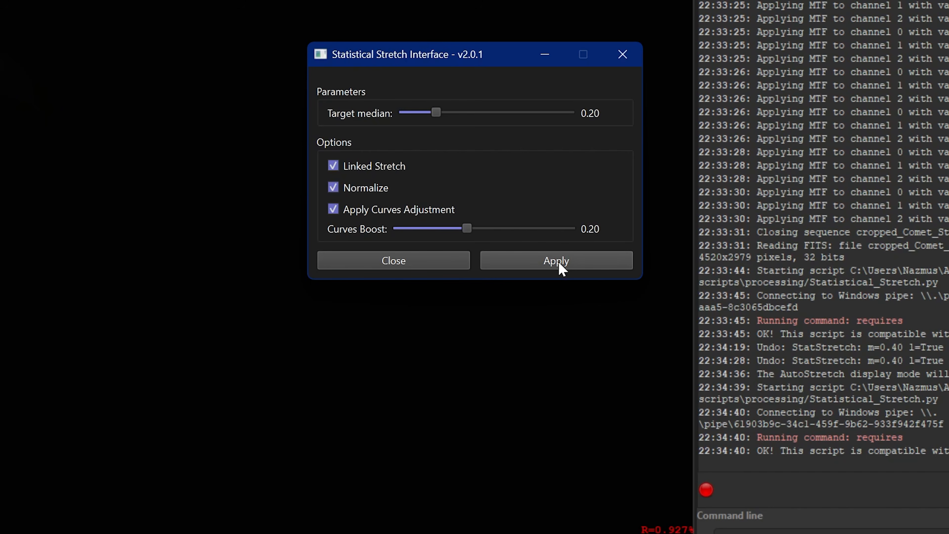
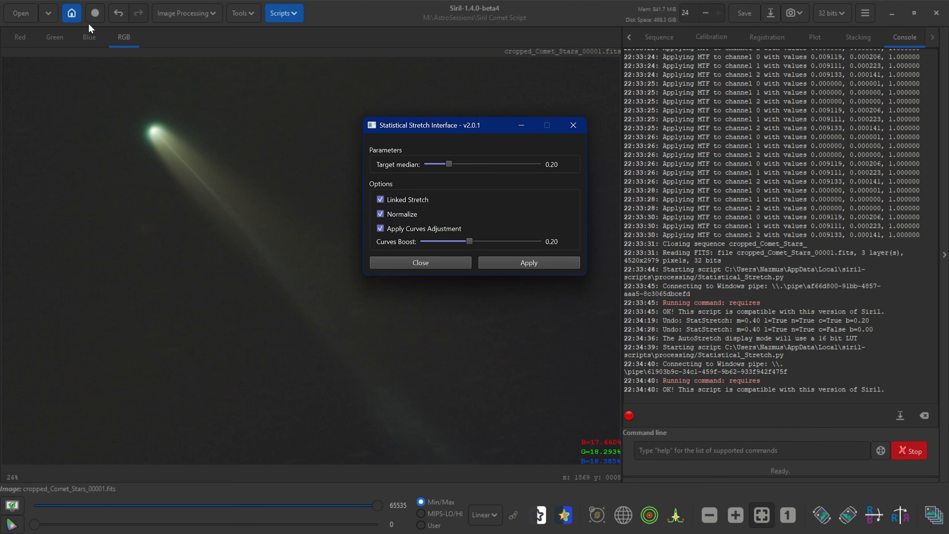
- Undo the stretch, reapply it with a target median of 0.25, and save the comet image
left_click(121, 13)
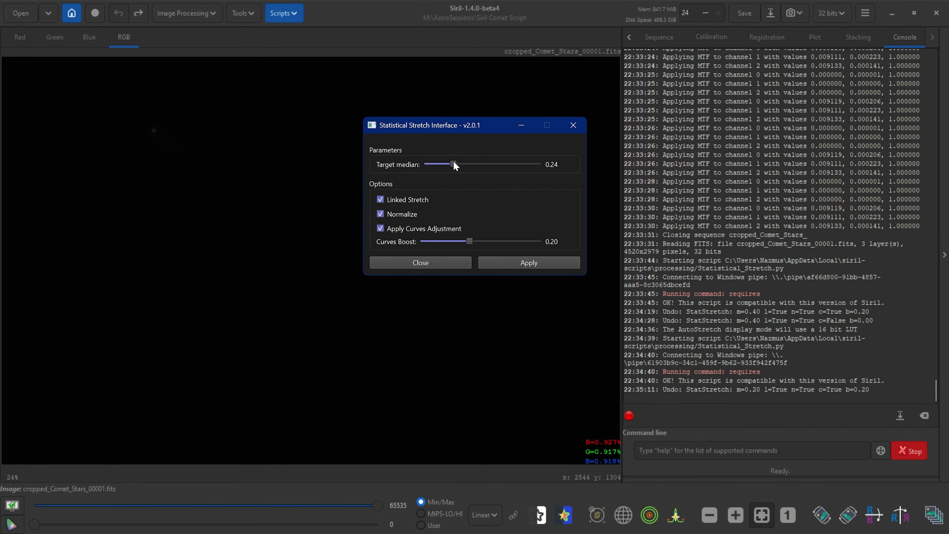
left_click(522, 264)
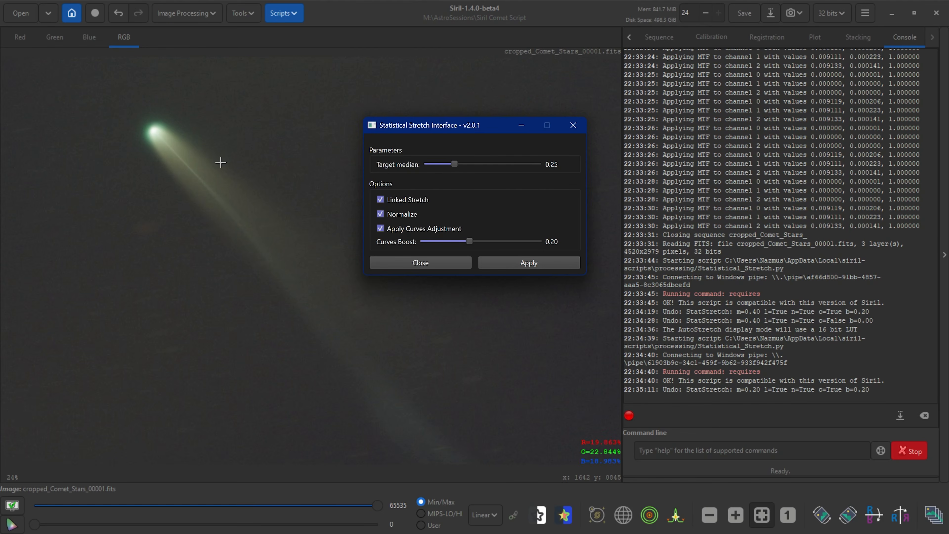
left_click(574, 125)
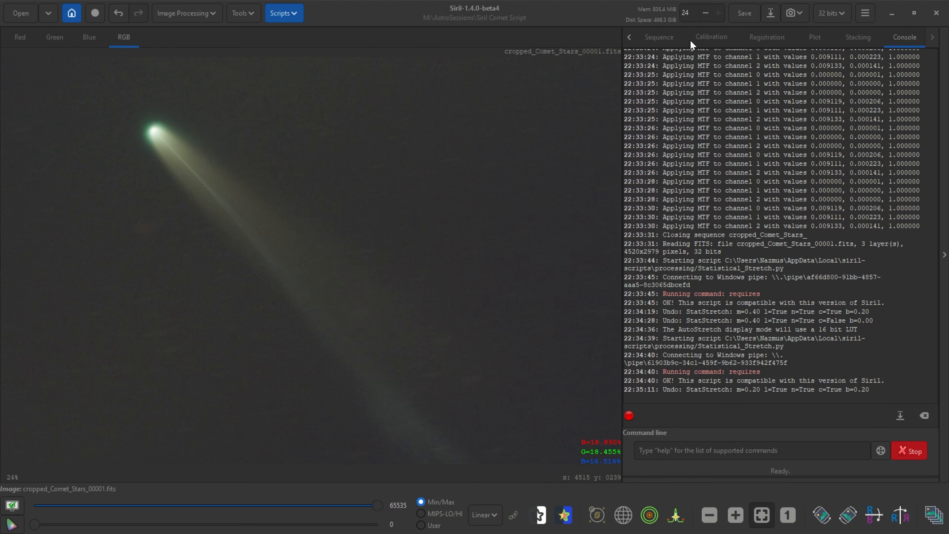
left_click(747, 17)
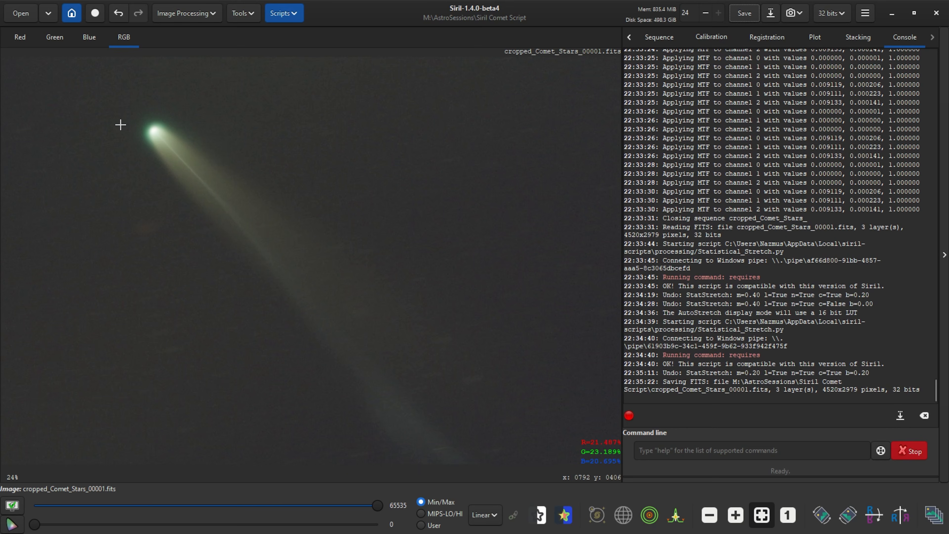
- Open the cropped star mask file cropped_Comet_Stars_00002.fits
left_click(21, 13)
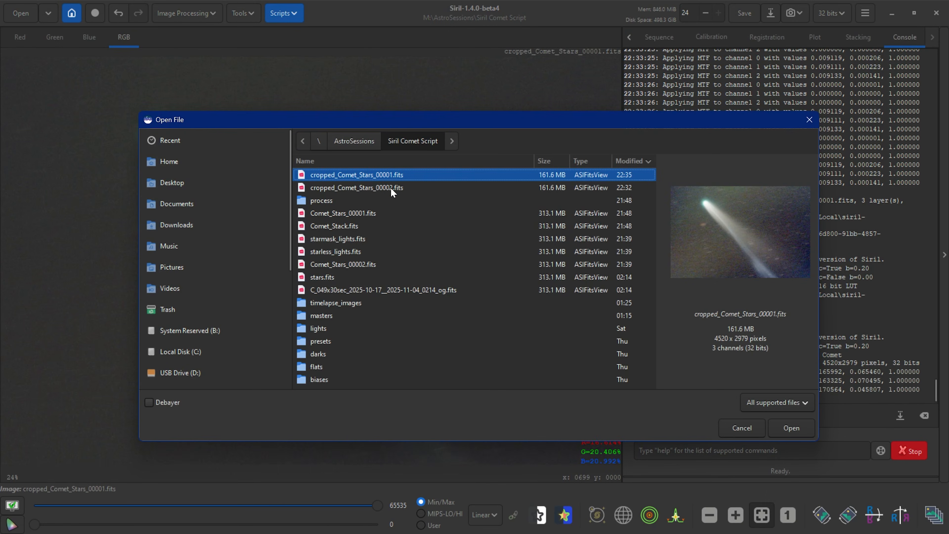
left_click(390, 187)
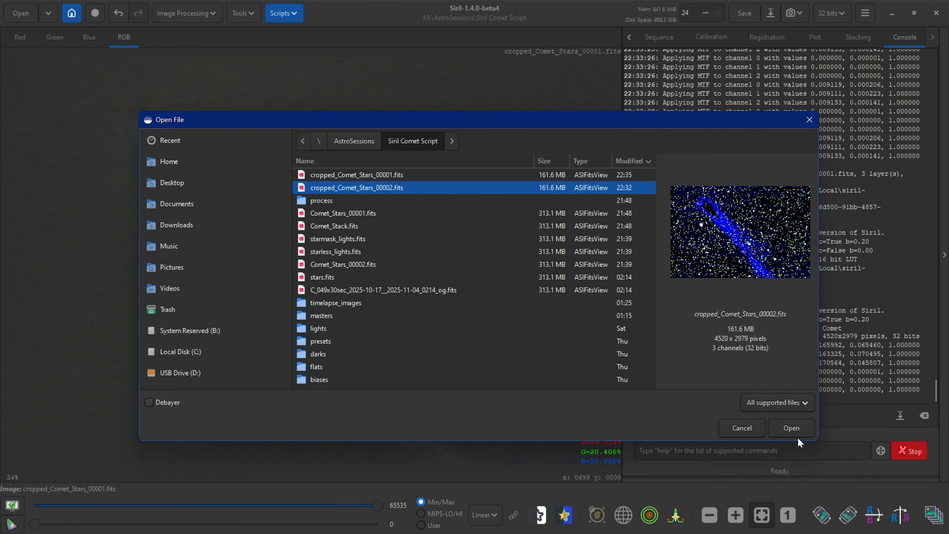
left_click(789, 430)
- Stretch the star mask with the Statistical Stretch script, unlinked, using target median 0.30 and curves adjustment with a boost of 0.40
left_click(284, 13)
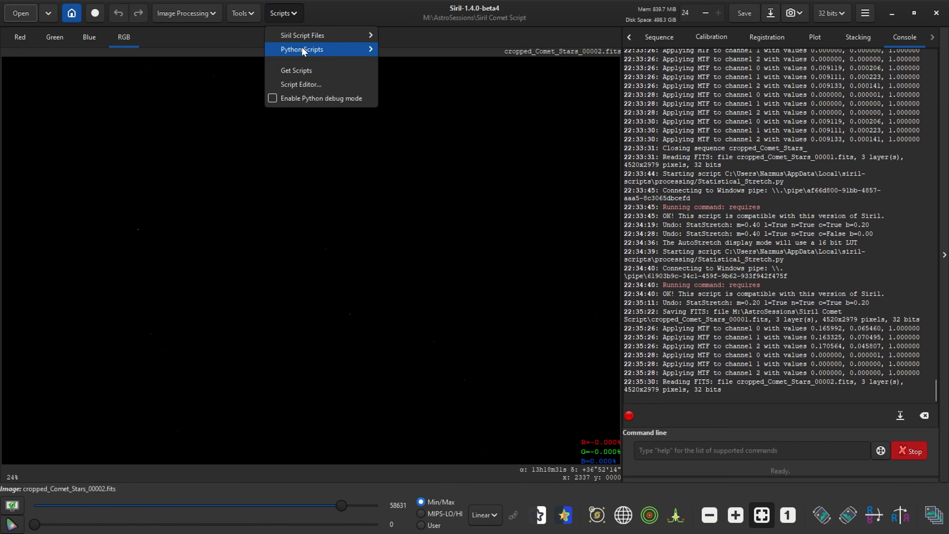
mouse_move(303, 51)
mouse_move(435, 92)
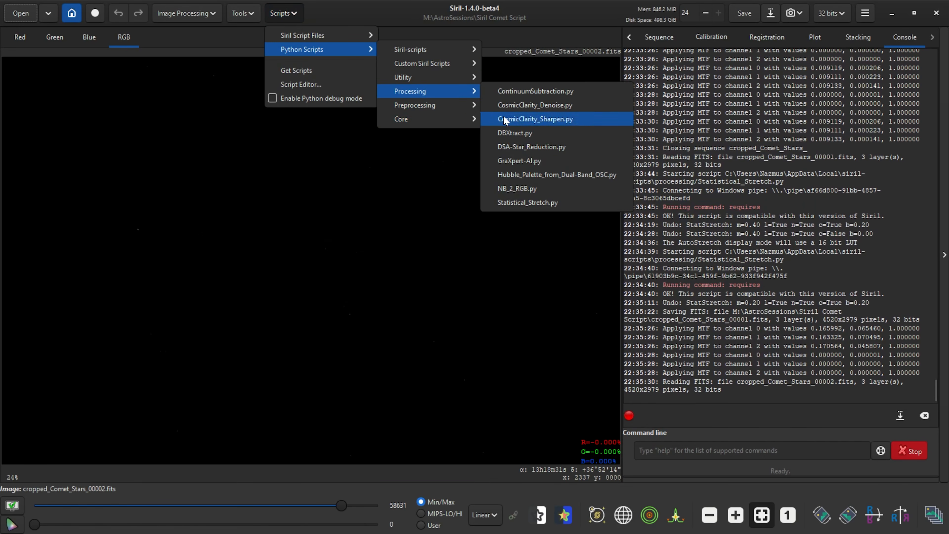
left_click(529, 199)
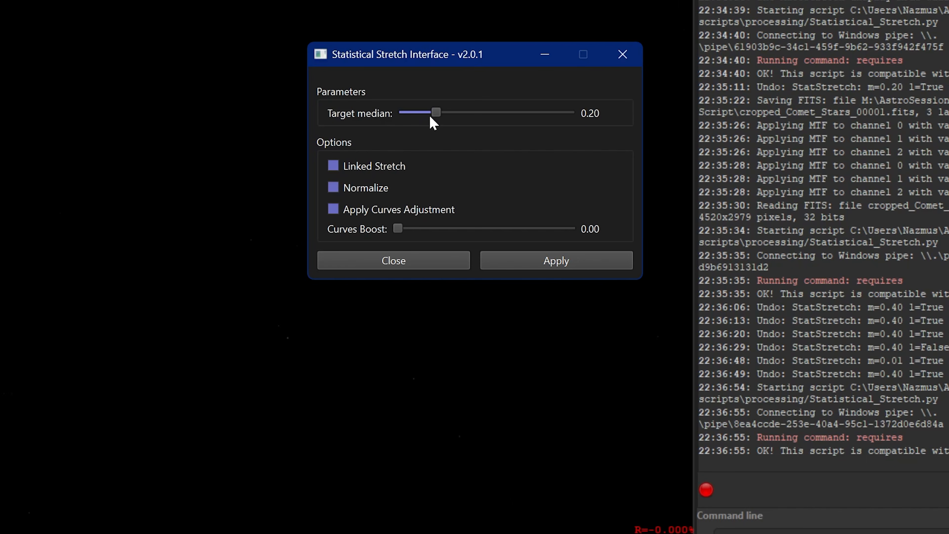
left_click_drag(448, 164, 457, 165)
left_click_drag(447, 110, 452, 110)
left_click(333, 209)
left_click_drag(433, 230, 481, 233)
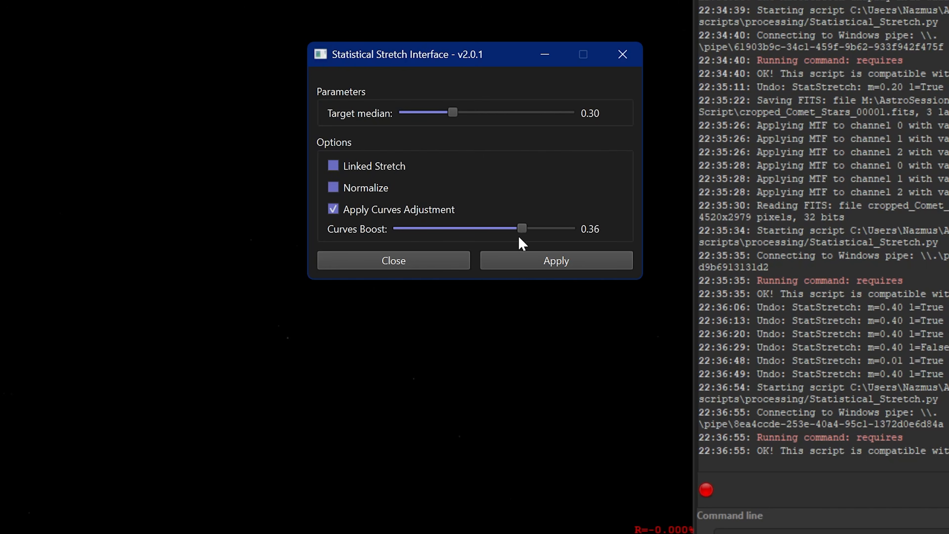
left_click(564, 261)
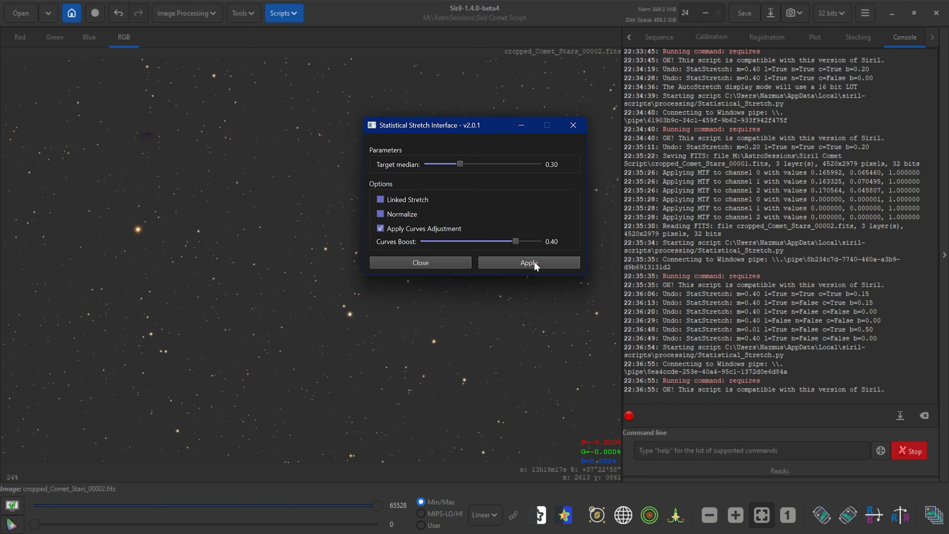
- Check the stars up close, undo the unlinked stretch, and reapply it with Linked Stretch enabled
scroll(346, 318, "up", 4)
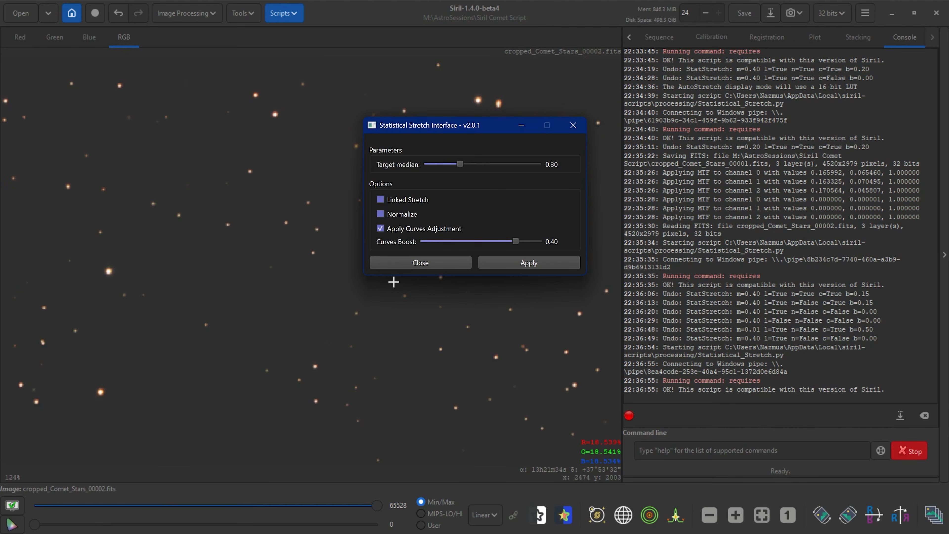
scroll(351, 233, "down", 3)
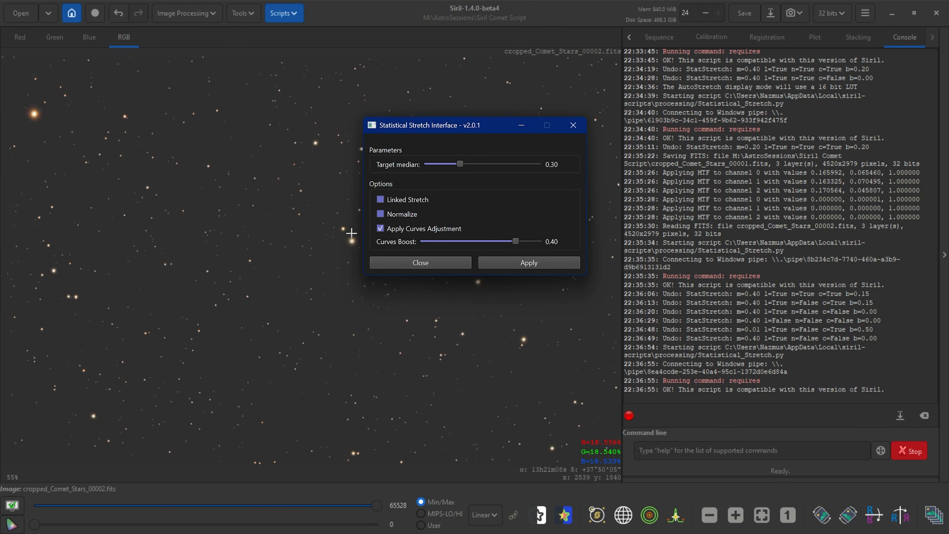
scroll(209, 217, "down", 3)
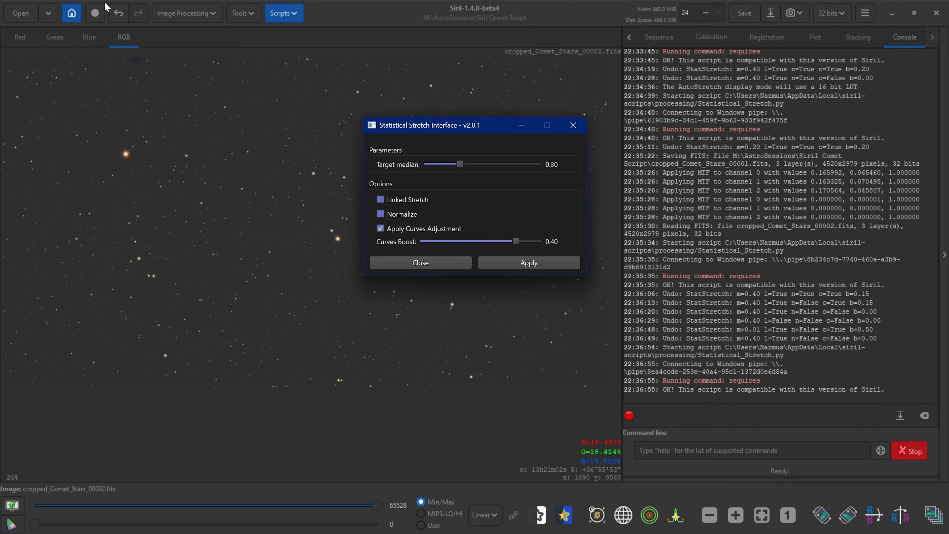
left_click(119, 12)
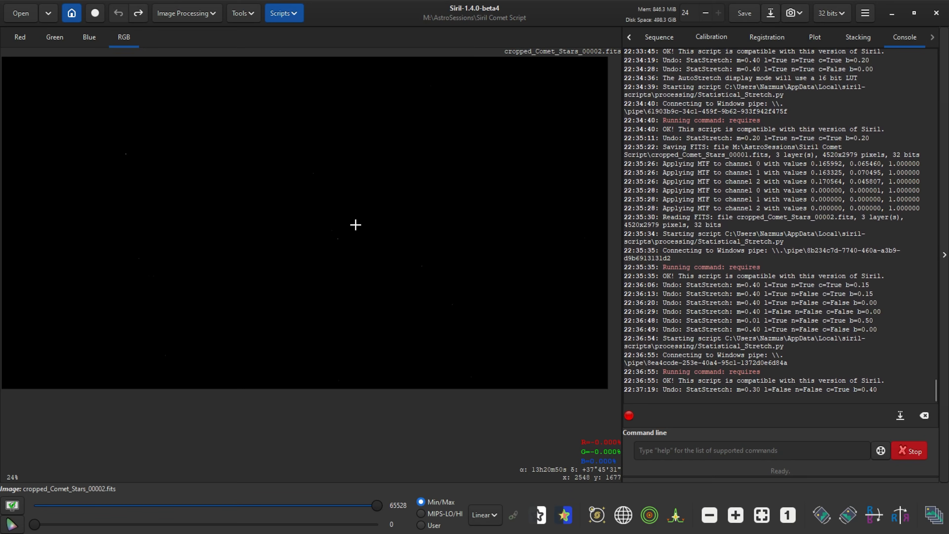
key("alt+Tab")
left_click(519, 267)
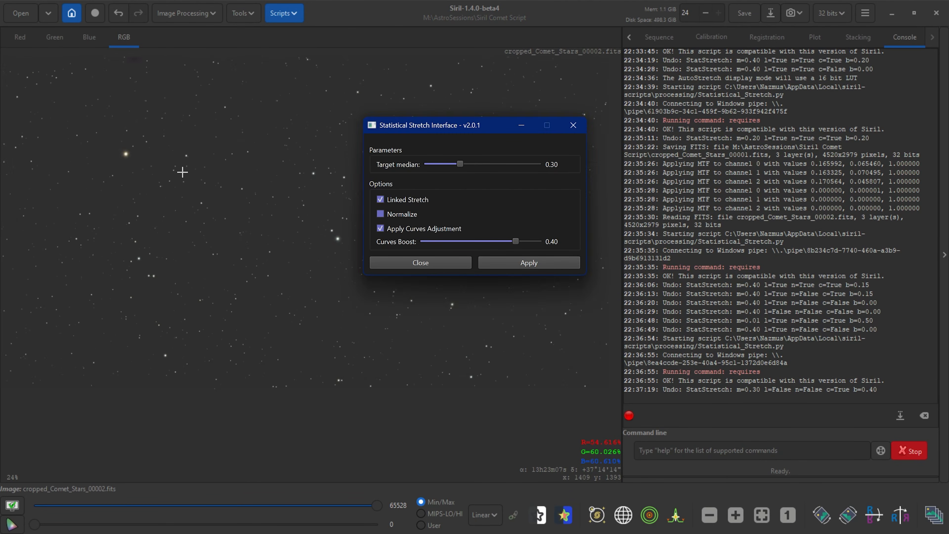
- Inspect the stars in the linked stretch result and save the star mask
left_click(176, 168)
scroll(451, 359, "down", 2)
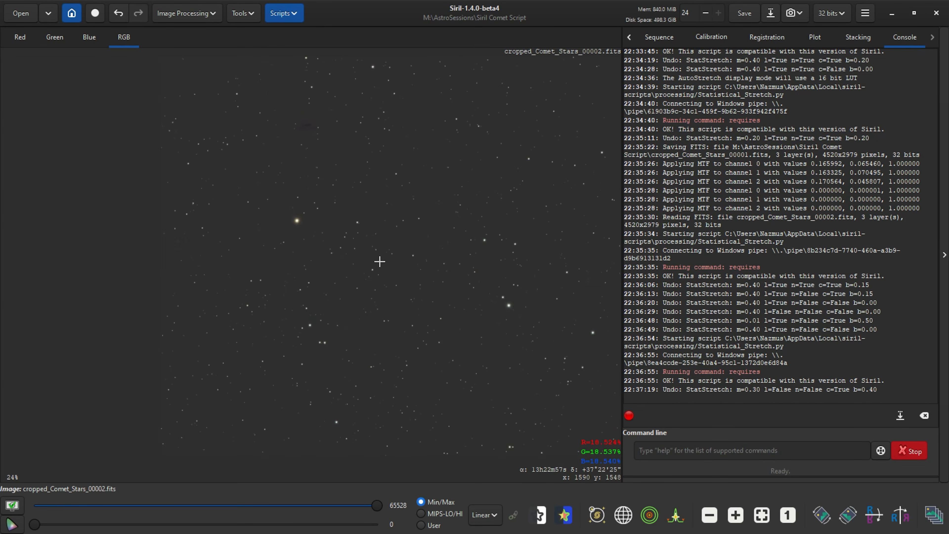
scroll(481, 269, "up", 2)
scroll(503, 264, "down", 4)
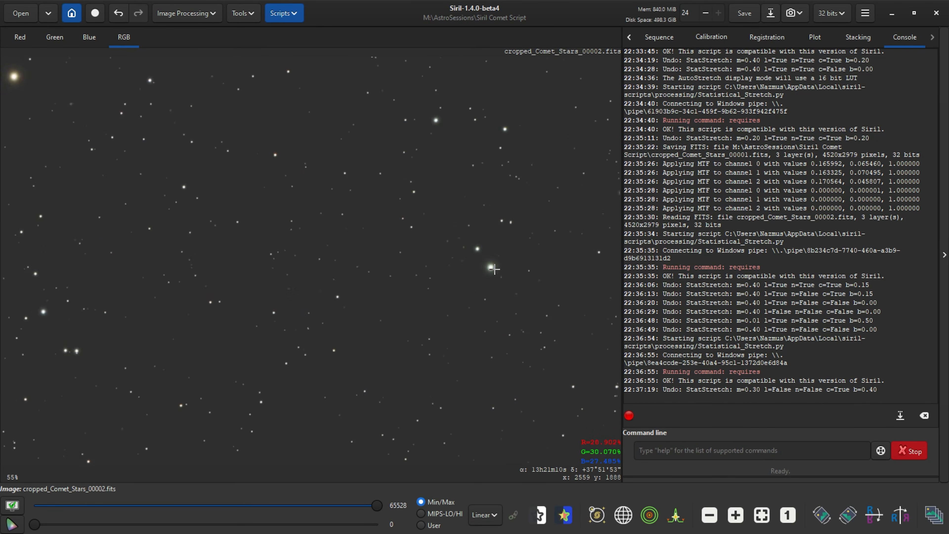
left_click_drag(372, 288, 362, 308)
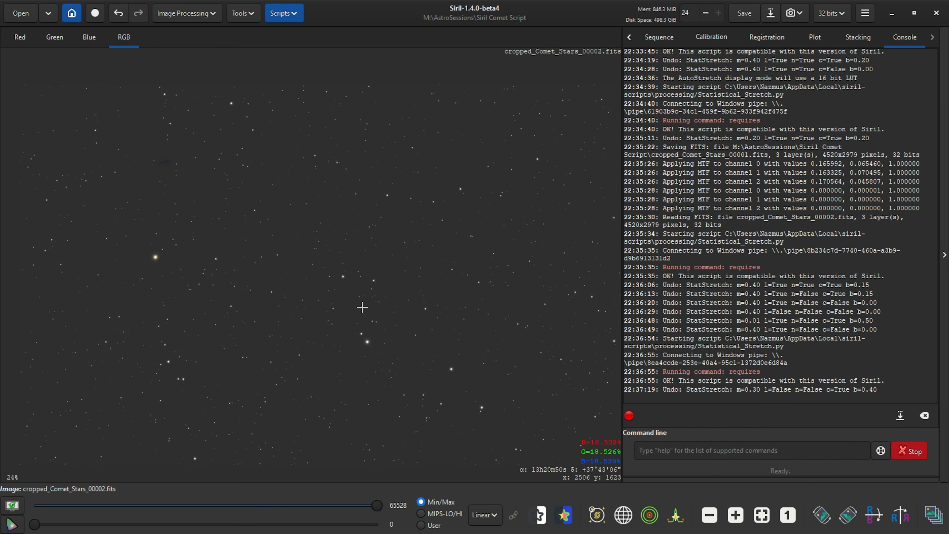
scroll(361, 307, "down", 1)
scroll(378, 277, "up", 1)
left_click(743, 13)
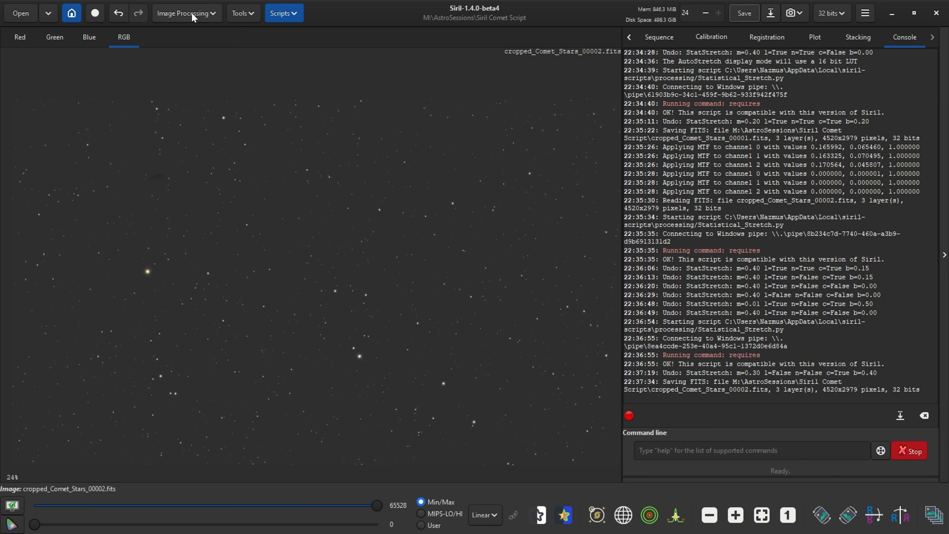
- Open the Star Recomposition tool, closing the current image, and load cropped_Comet_Stars_00001.fits as the background image
left_click(203, 20)
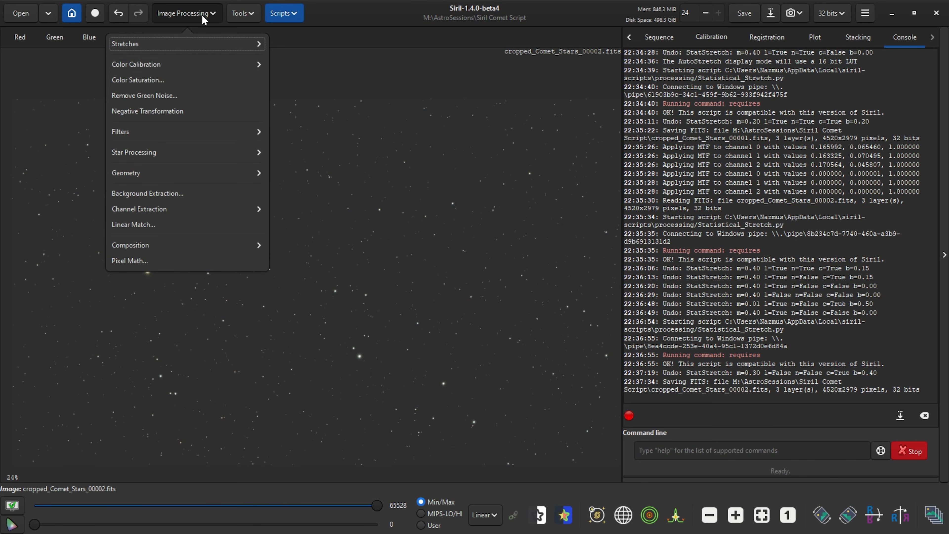
left_click(145, 154)
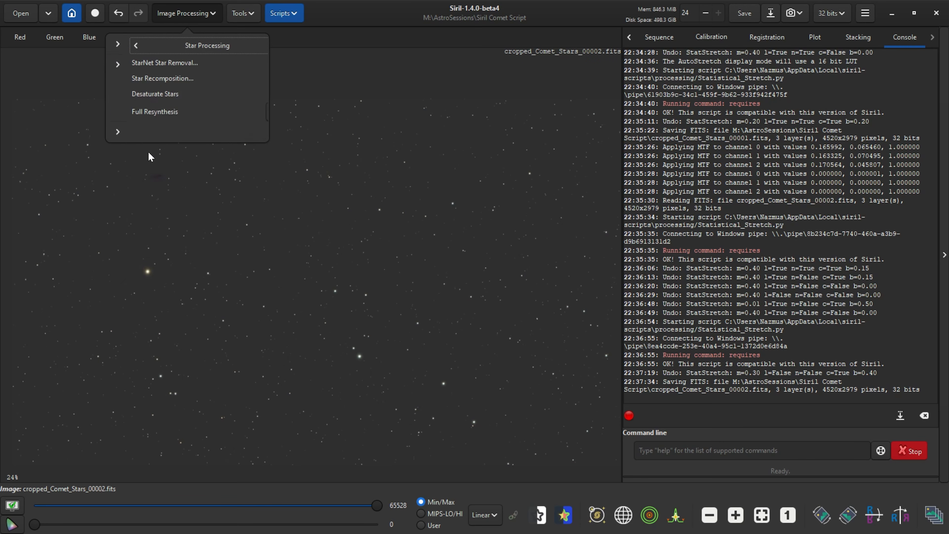
left_click(132, 79)
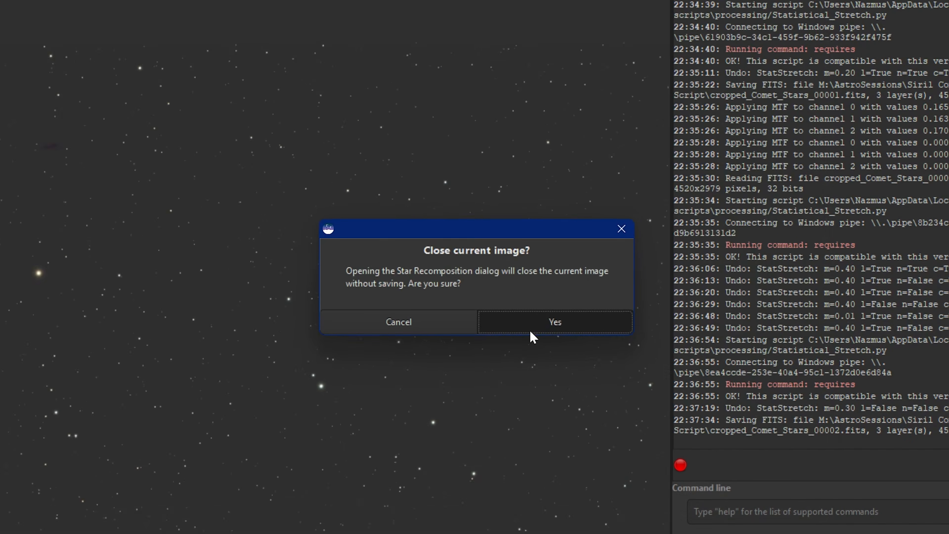
left_click(521, 311)
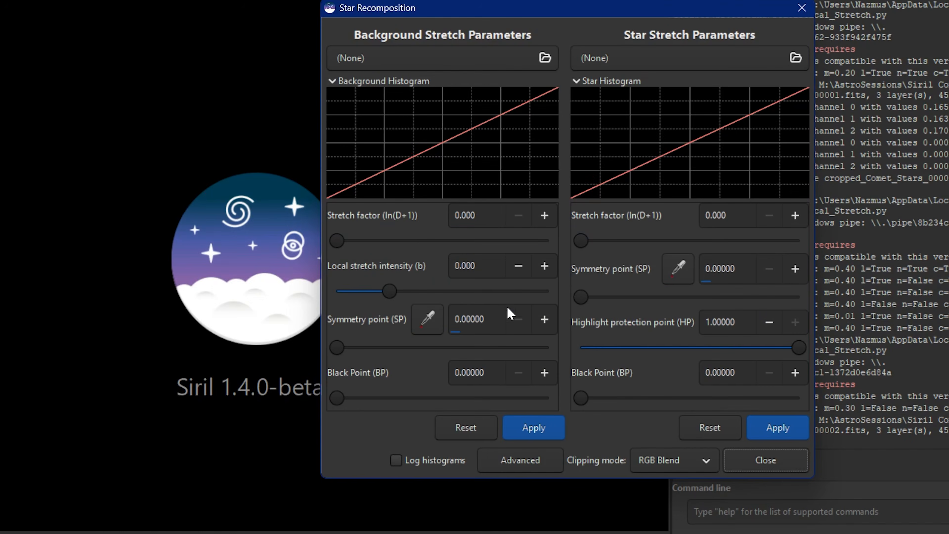
left_click(480, 64)
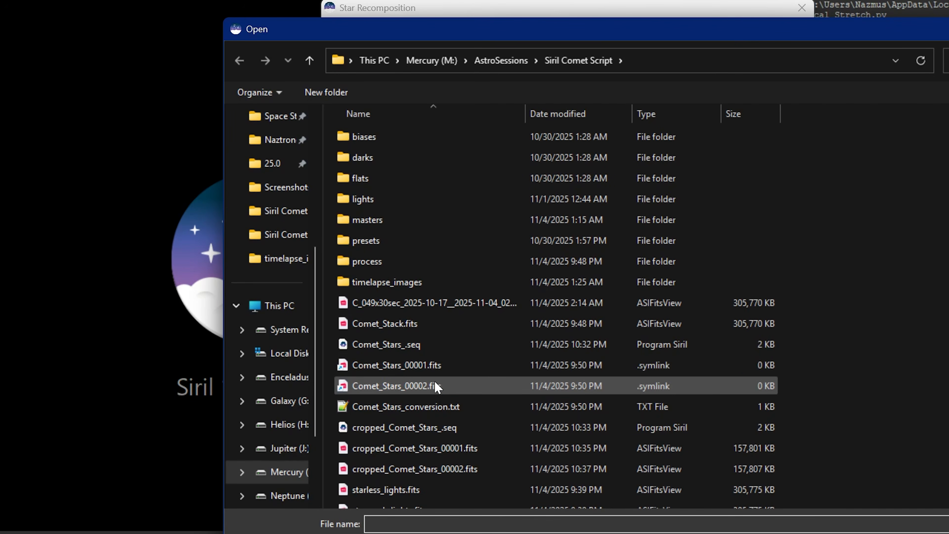
scroll(383, 387, "down", 1)
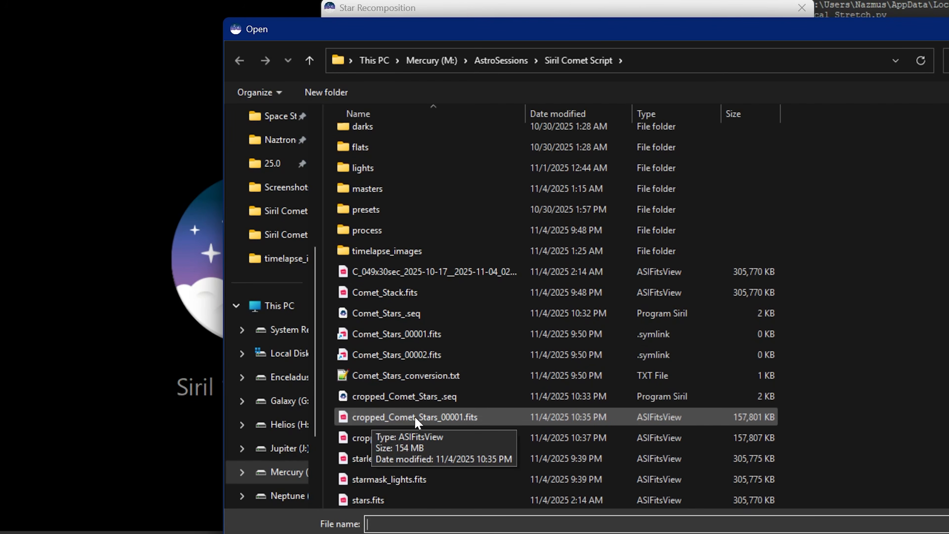
left_click(448, 422)
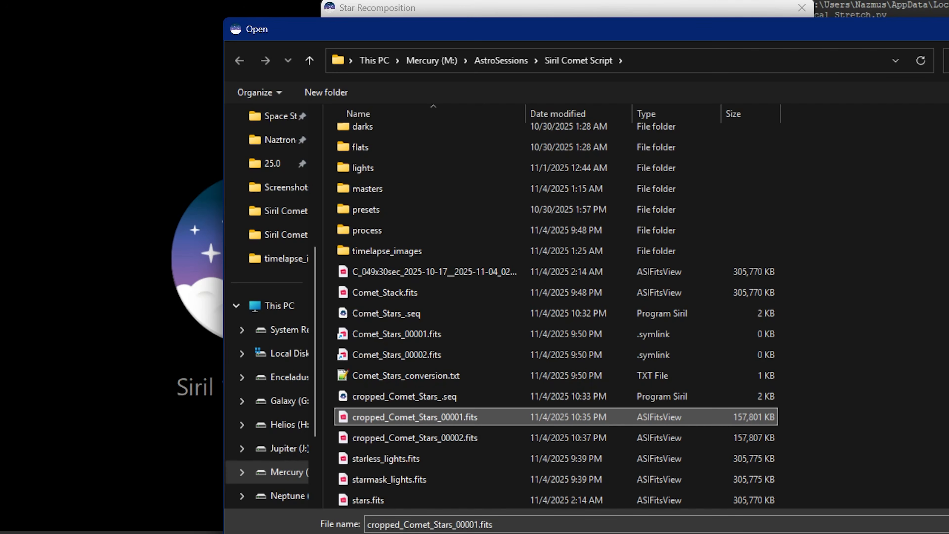
double_click(448, 422)
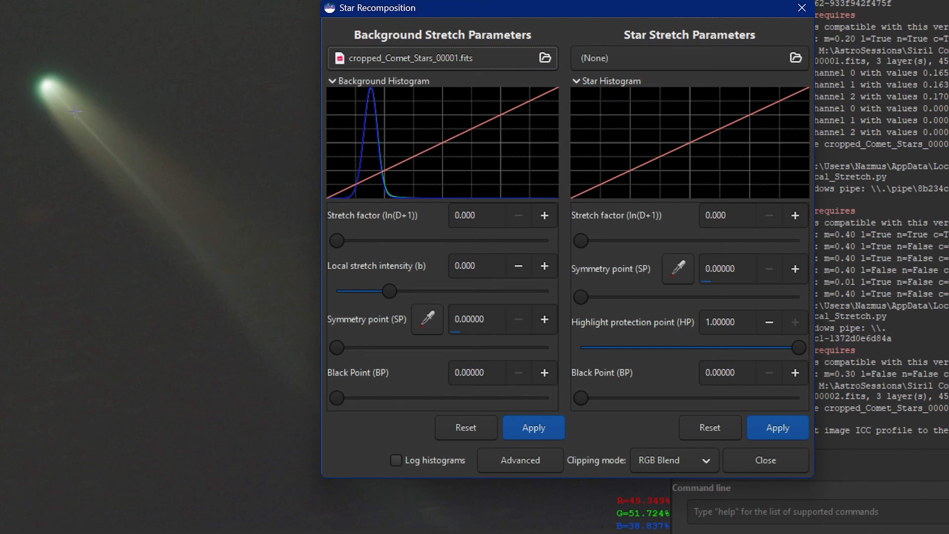
- Load cropped_Comet_Stars_00002.fits as the star image in Star Recomposition
left_click(688, 58)
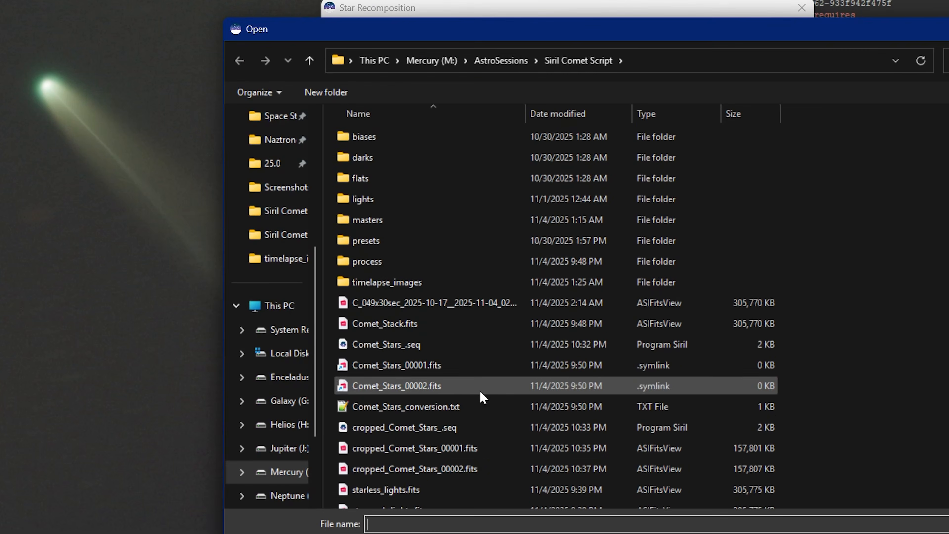
scroll(424, 411, "down", 1)
left_click(423, 438)
key("Return")
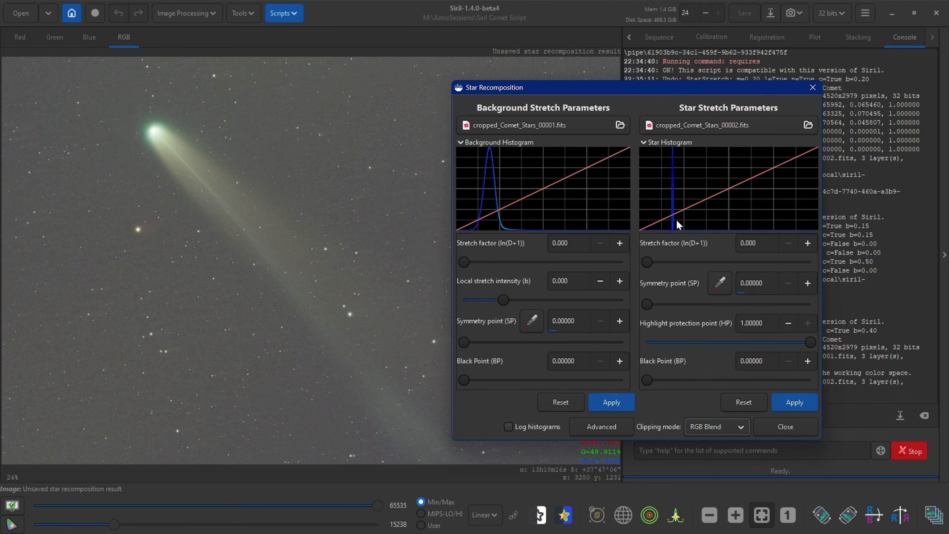
- Set the black point to about 0.171 for the stars and 0.067 for the background, apply, and close Star Recomposition
left_click_drag(643, 380, 674, 379)
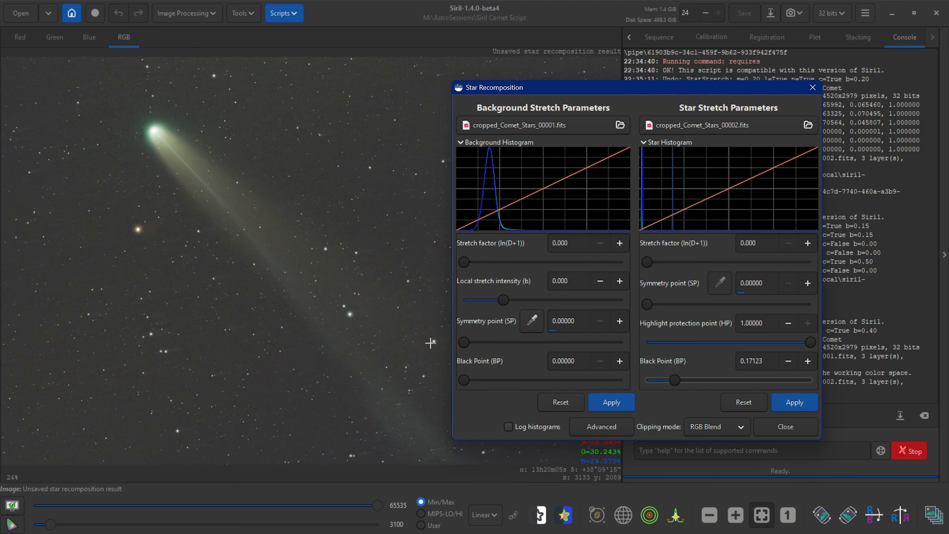
left_click_drag(464, 385, 477, 384)
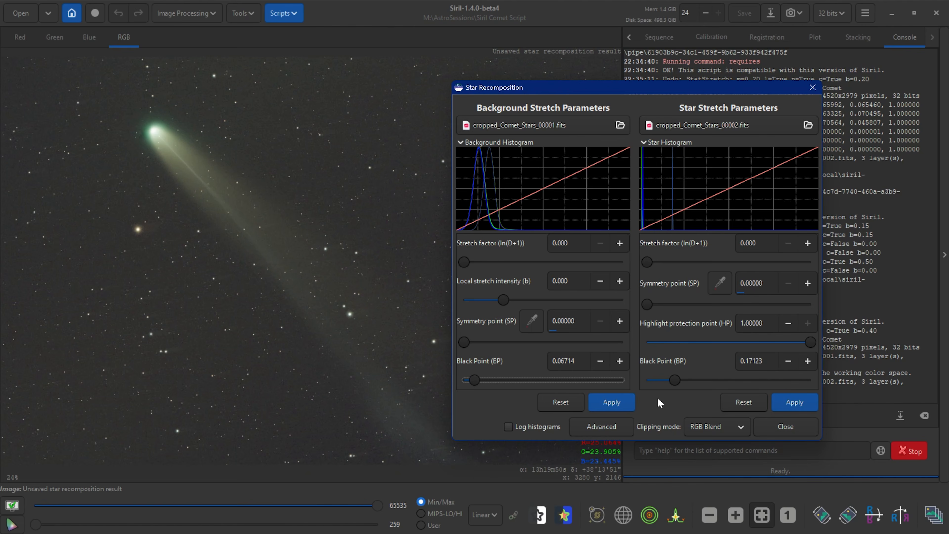
left_click(811, 402)
left_click(785, 428)
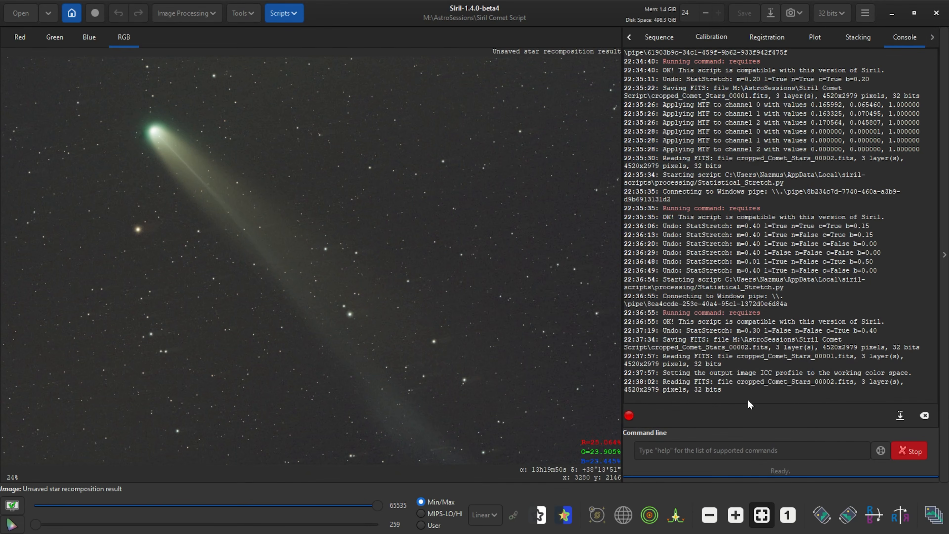
- Examine the comet head, tail and surrounding stars in the recombined image at different magnifications
scroll(251, 248, "down", 2)
scroll(203, 234, "up", 2)
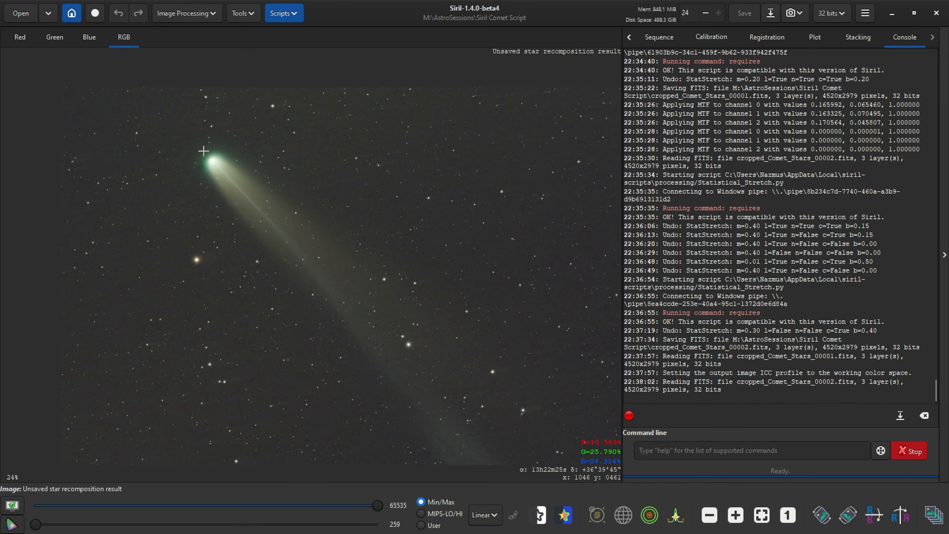
scroll(224, 166, "up", 1)
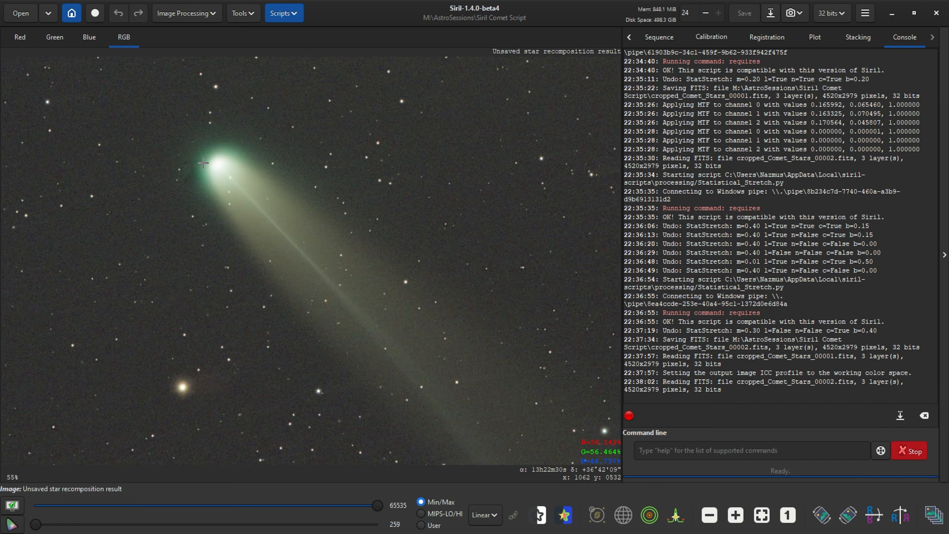
scroll(227, 174, "down", 1)
scroll(226, 250, "up", 2)
scroll(228, 251, "down", 2)
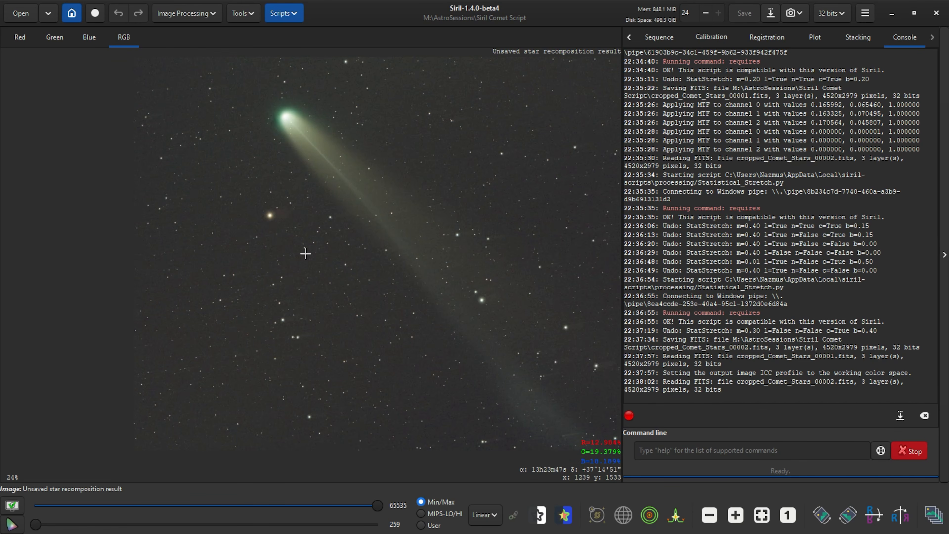
scroll(320, 270, "down", 1)
scroll(317, 312, "up", 2)
scroll(325, 266, "up", 2)
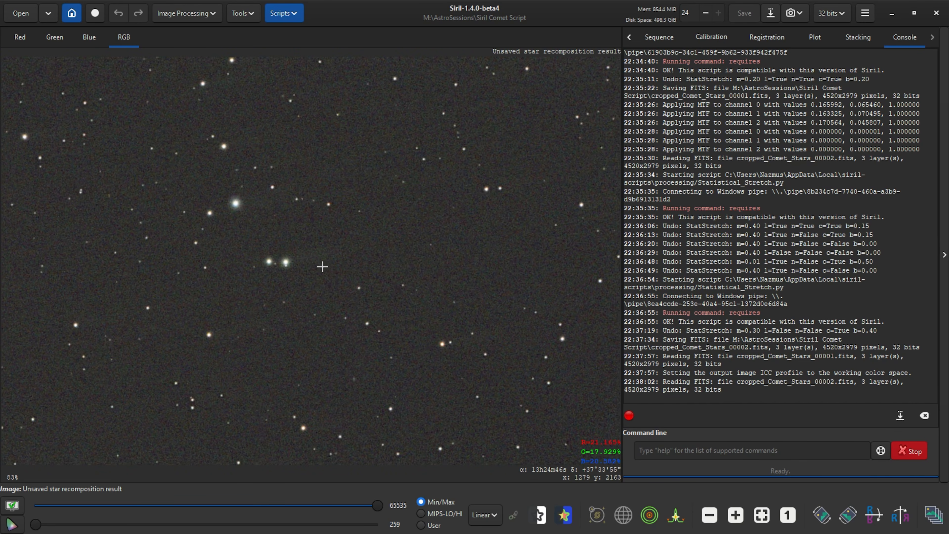
scroll(340, 262, "down", 4)
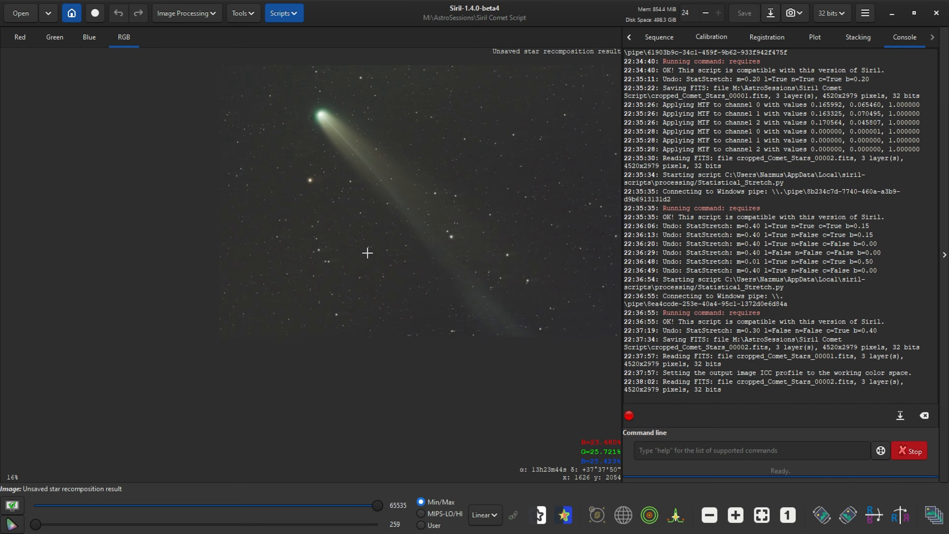
scroll(286, 329, "up", 1)
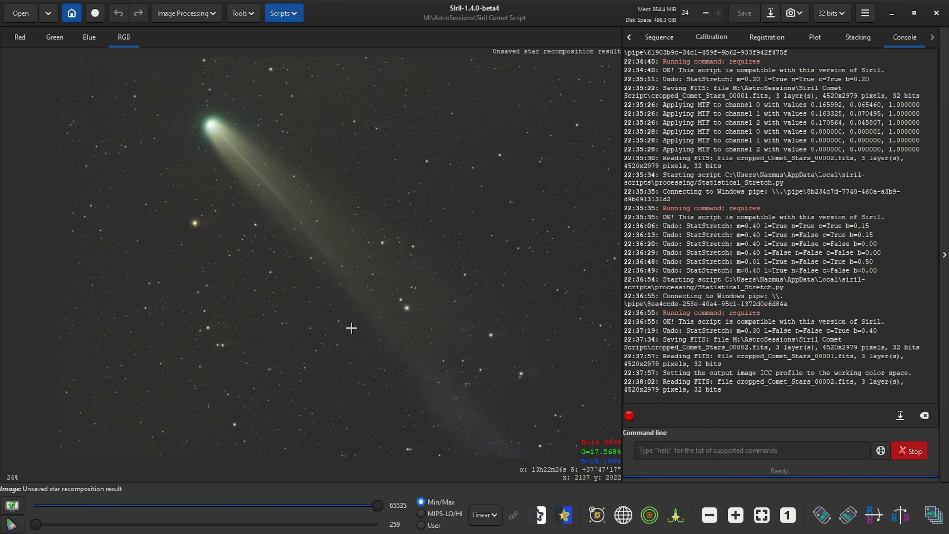
scroll(351, 327, "down", 1)
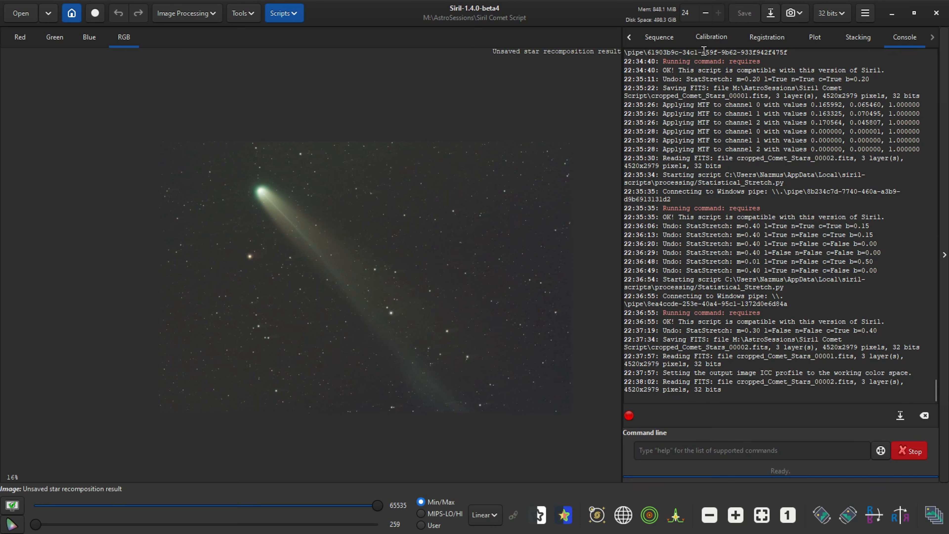
- Save the recombined image as Final_Comet_Stack.fits and view the whole picture
left_click(771, 14)
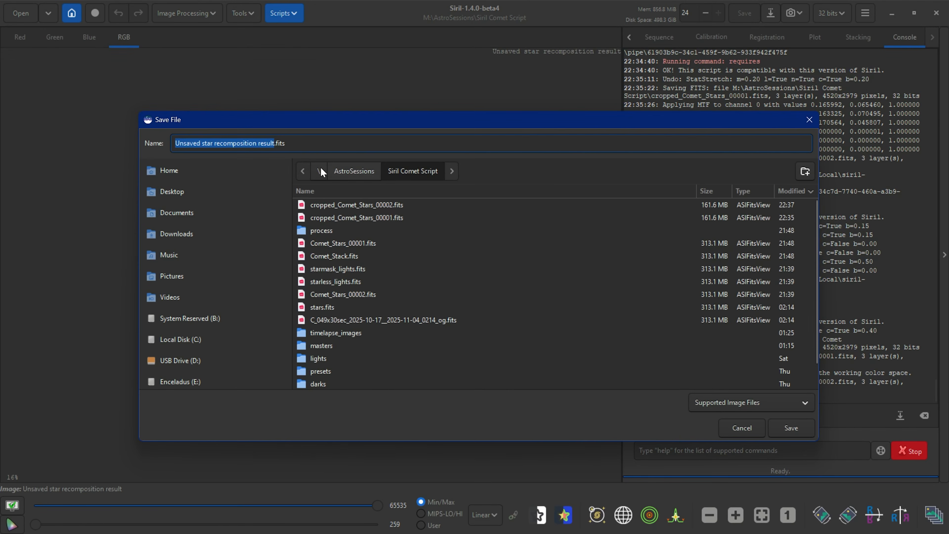
type("Final_S")
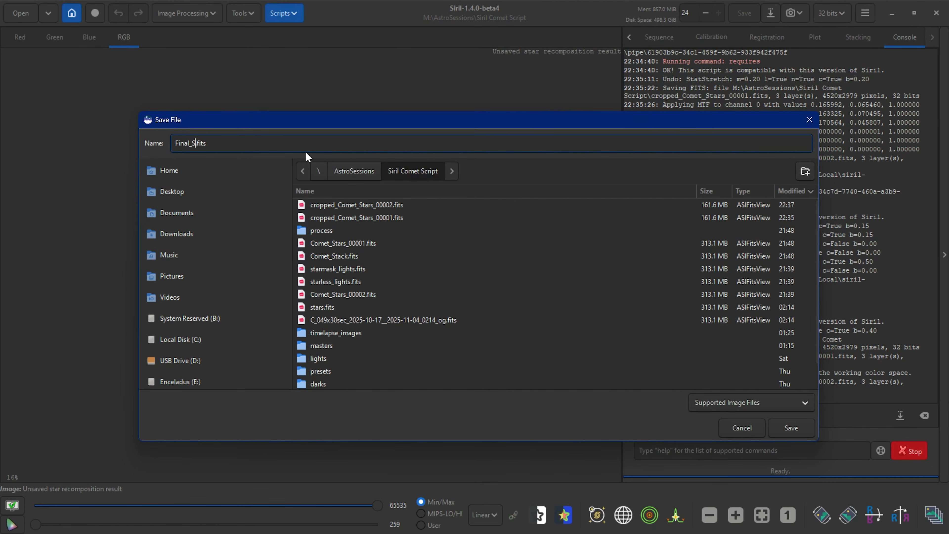
type("omet_Stack")
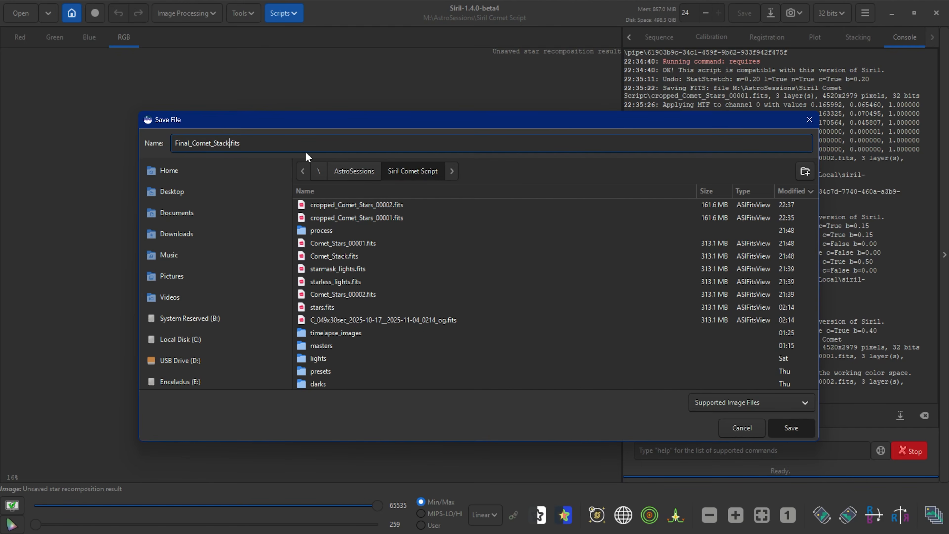
key("Return")
left_click(562, 372)
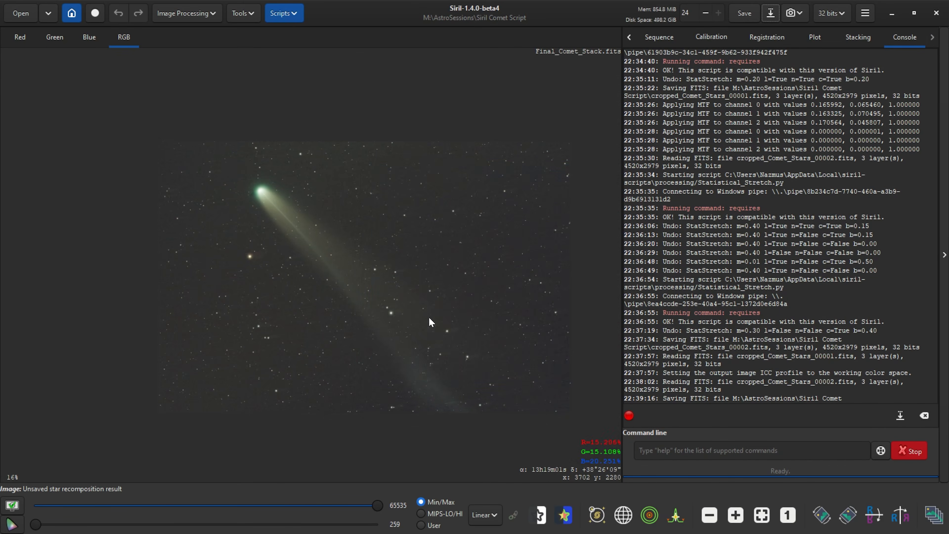
scroll(349, 266, "up", 3)
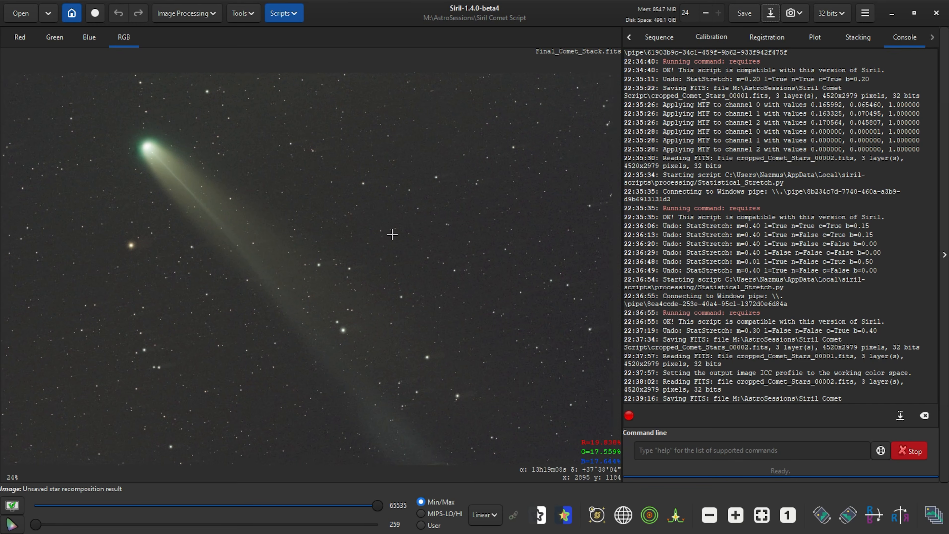
left_click(762, 515)
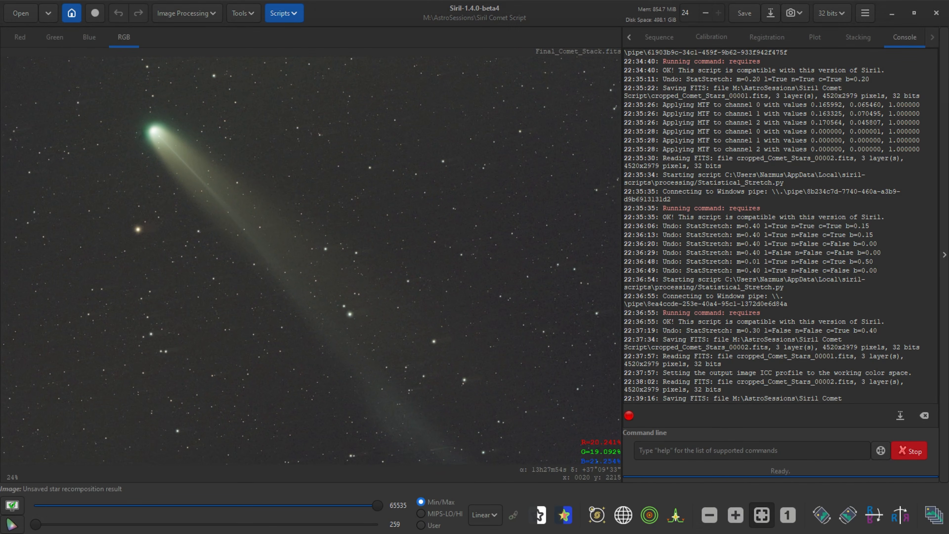
- Switch to File Explorer, examine tmlps_00001.tif in the timelapse_images folder up close, and play the timelapse_20251104_012535.mp4 video
key("shift+super+Right")
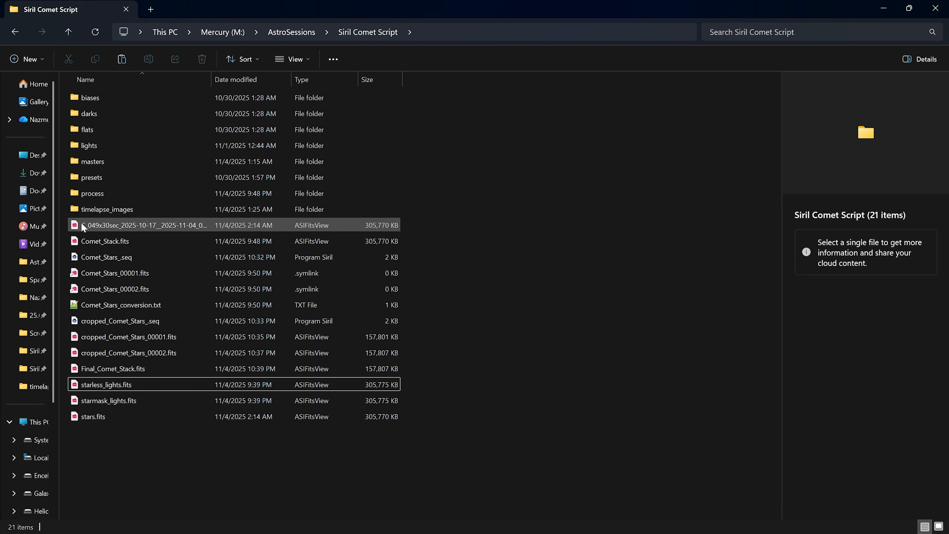
double_click(84, 209)
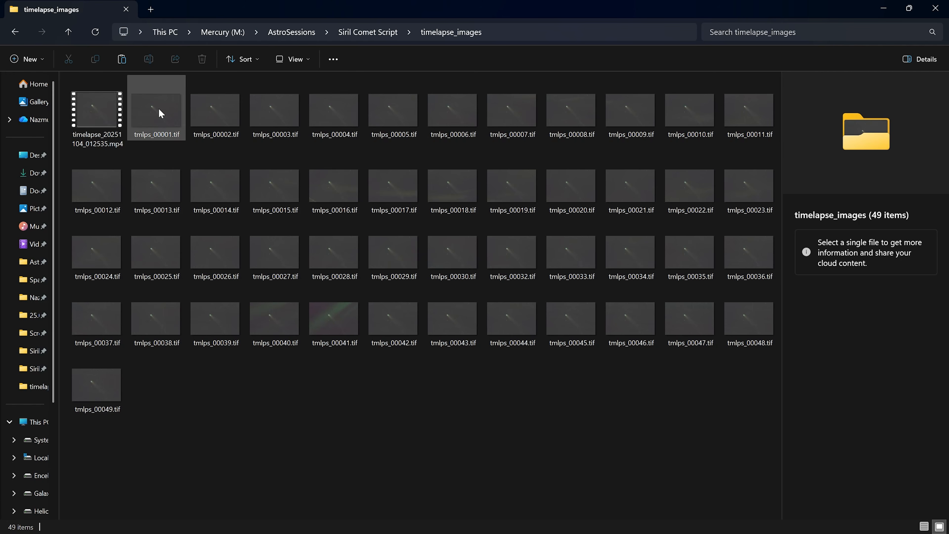
left_click(164, 112)
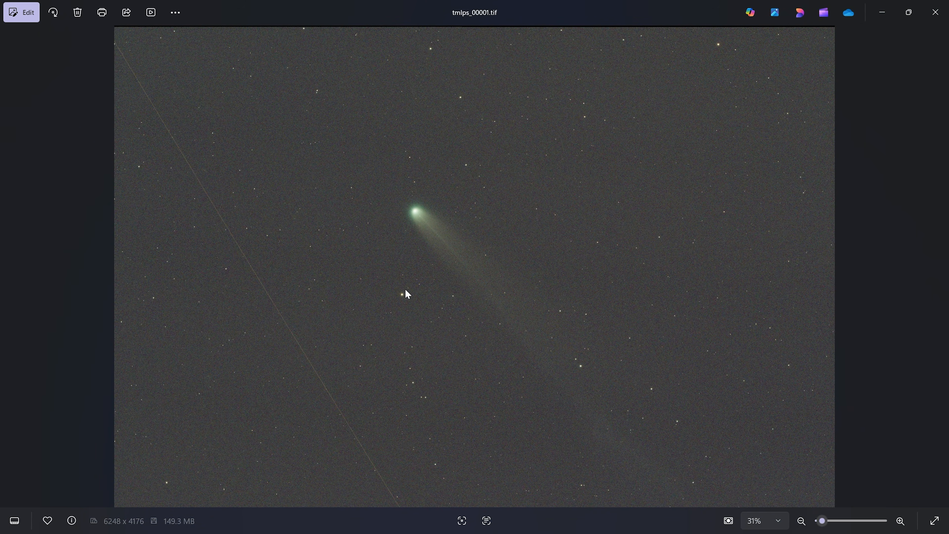
scroll(407, 294, "up", 5)
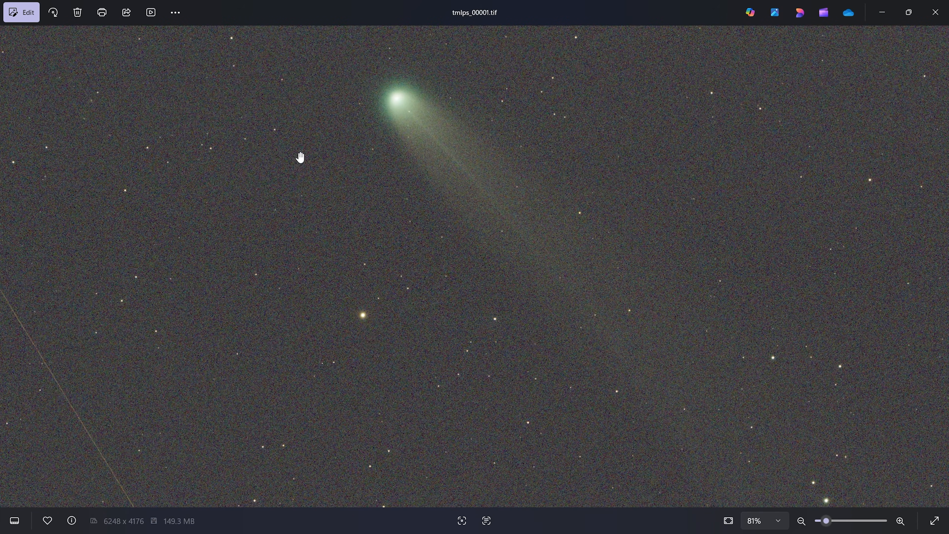
scroll(371, 339, "down", 5)
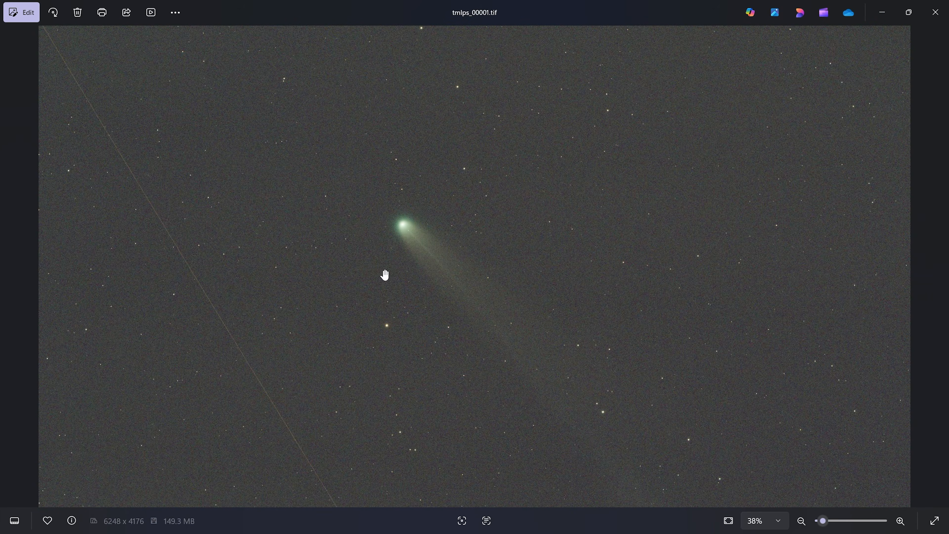
left_click(935, 12)
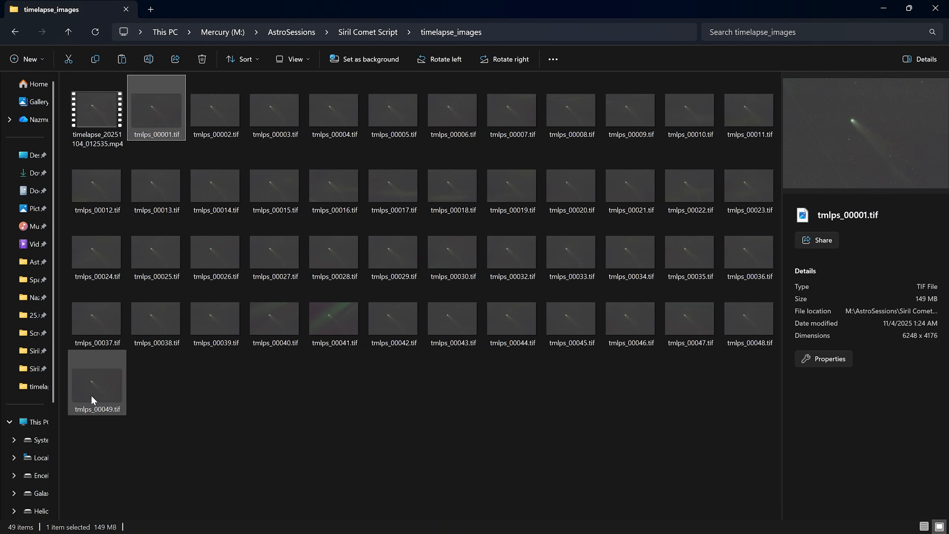
left_click(93, 134)
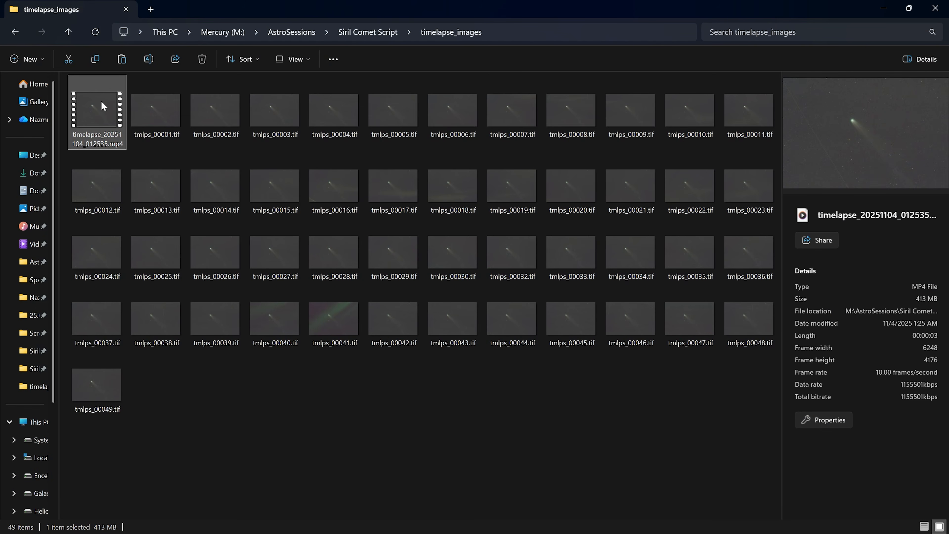
double_click(92, 112)
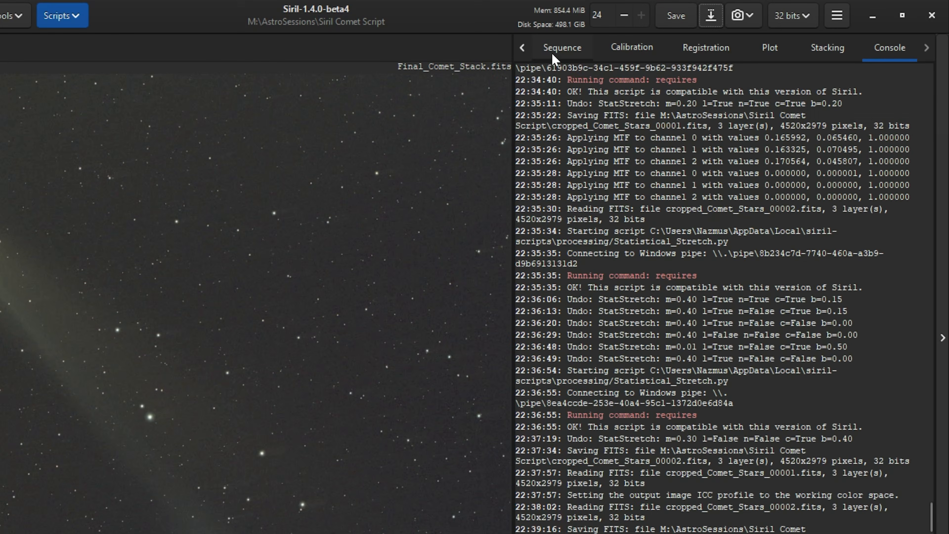
- Switch back to Siril and examine the sequence export settings for base name and output format
left_click(659, 36)
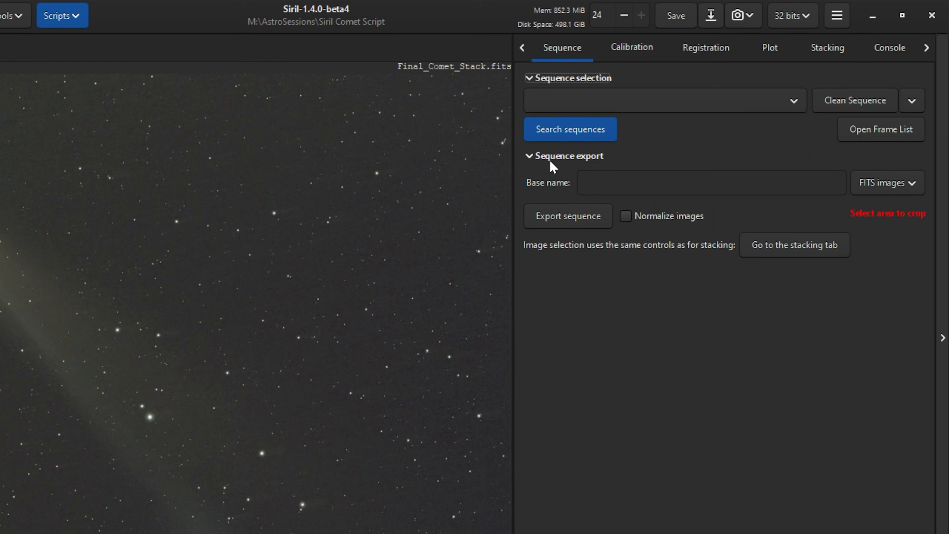
left_click(621, 185)
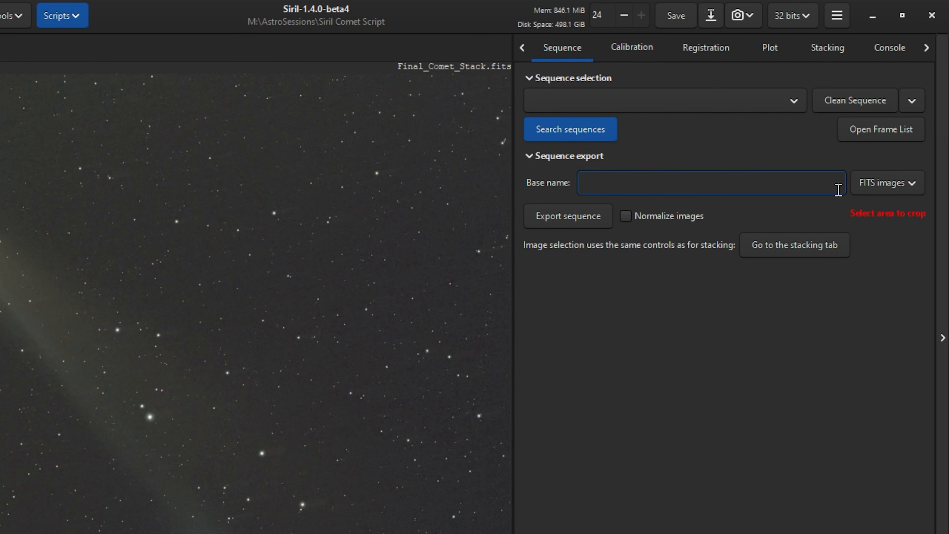
left_click(877, 191)
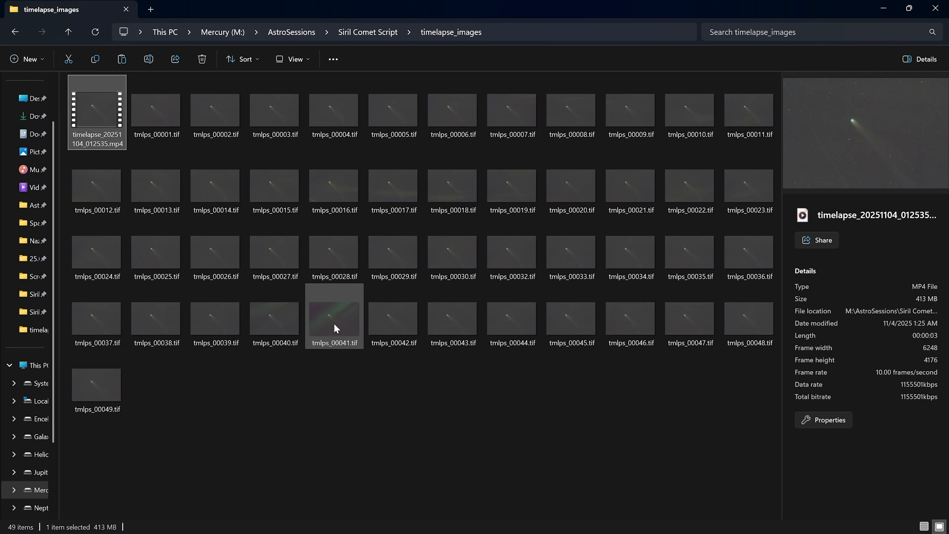
- Switch to File Explorer and view the aurora frame tmlps_00041.tif in the timelapse_images folder
double_click(130, 434)
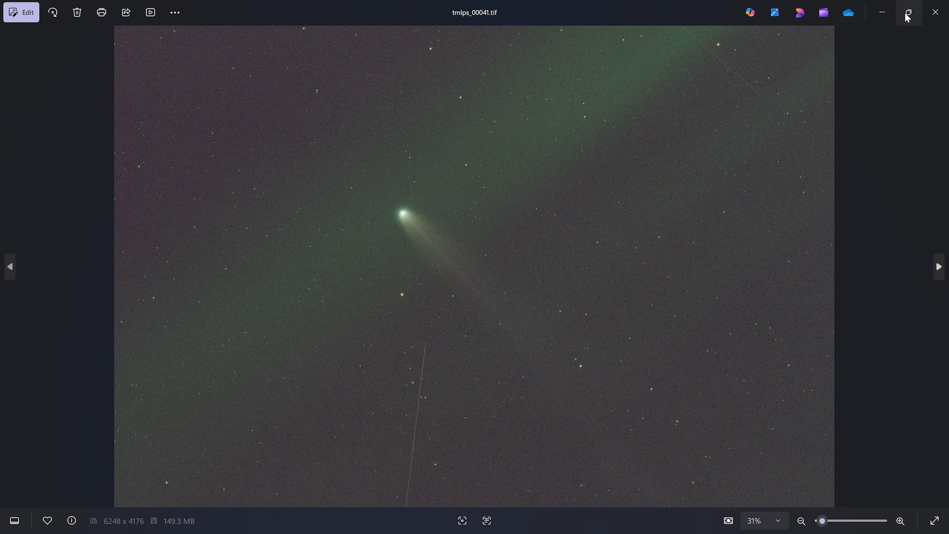
left_click(936, 12)
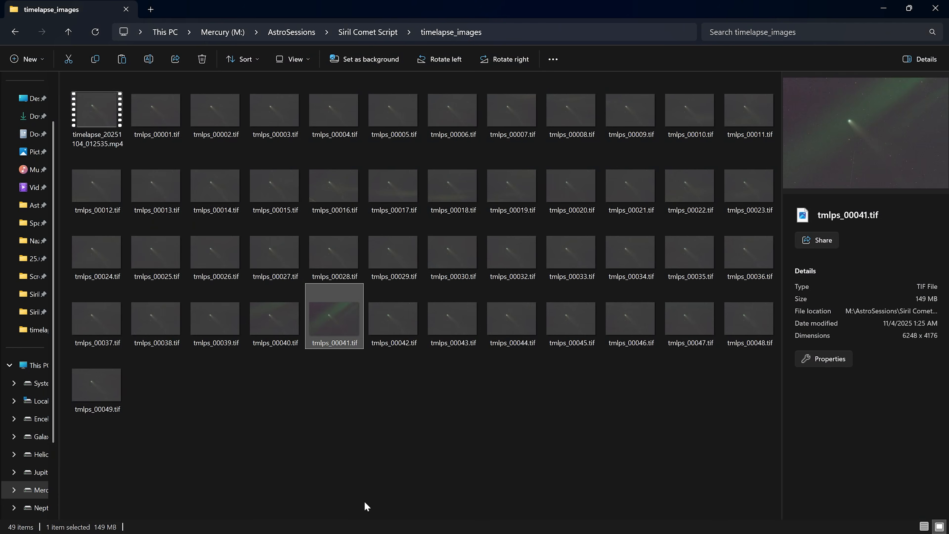